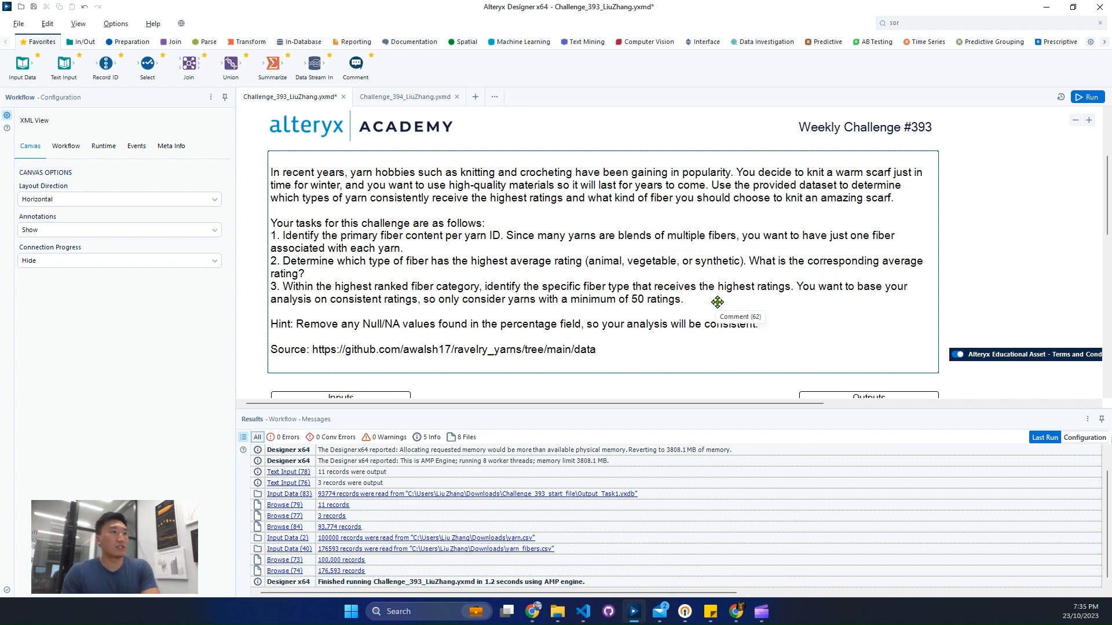
Step: Examine the yarn.csv records across all fields, including yarn ID and rating columns, and check the field types in the metadata
{"action": "scroll", "coordinate": [412, 298], "scroll_direction": "down", "scroll_amount": 4}
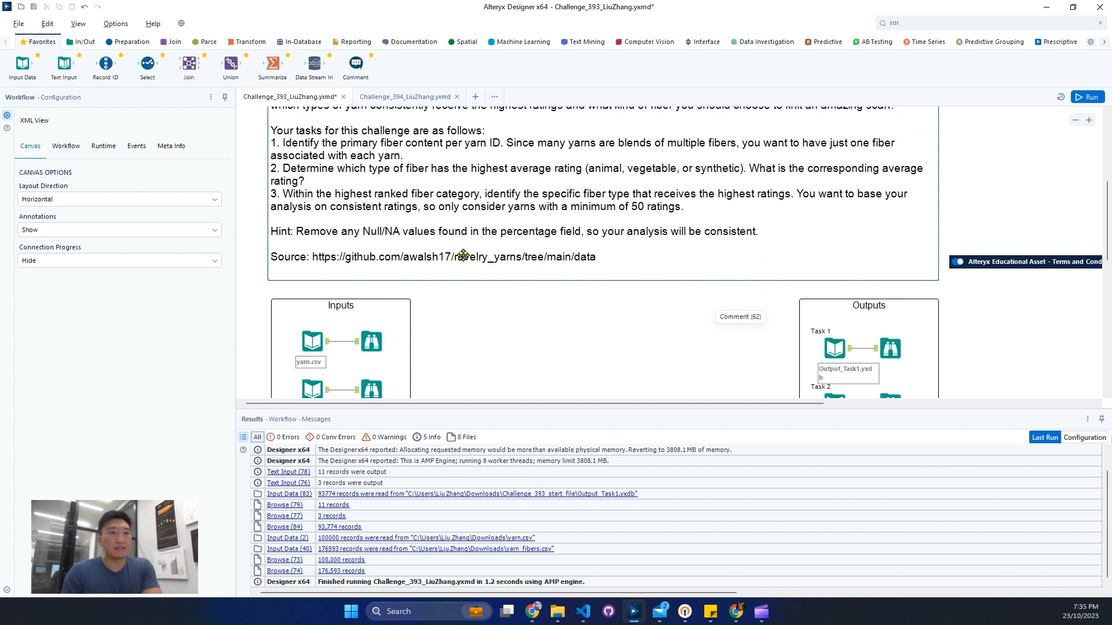
{"action": "left_click", "coordinate": [372, 334]}
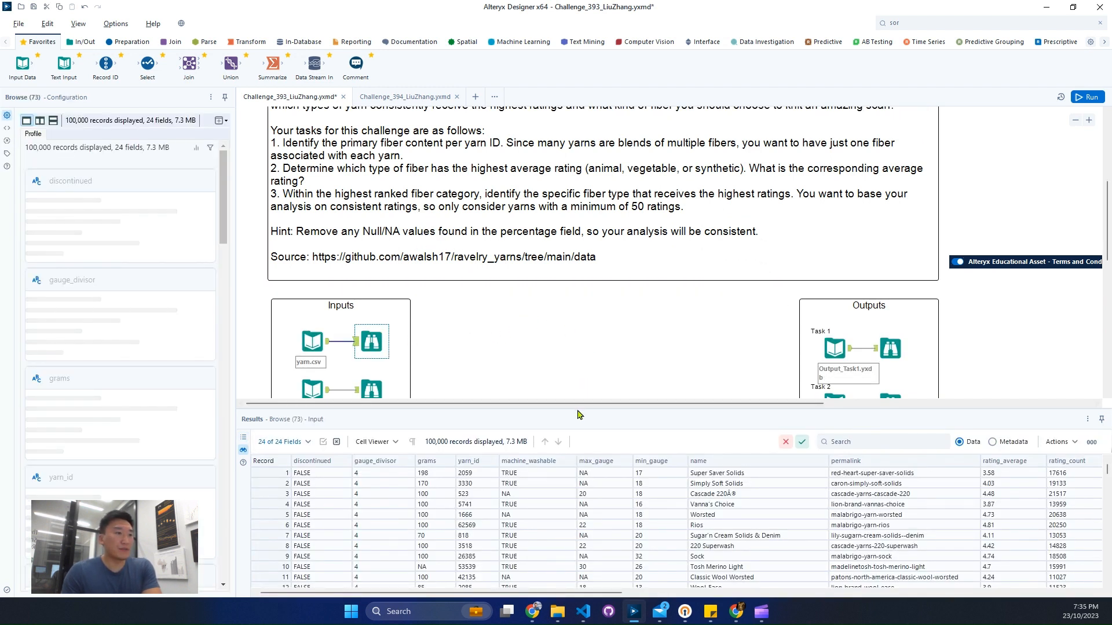
{"action": "left_click_drag", "start_coordinate": [577, 409], "coordinate": [579, 342]}
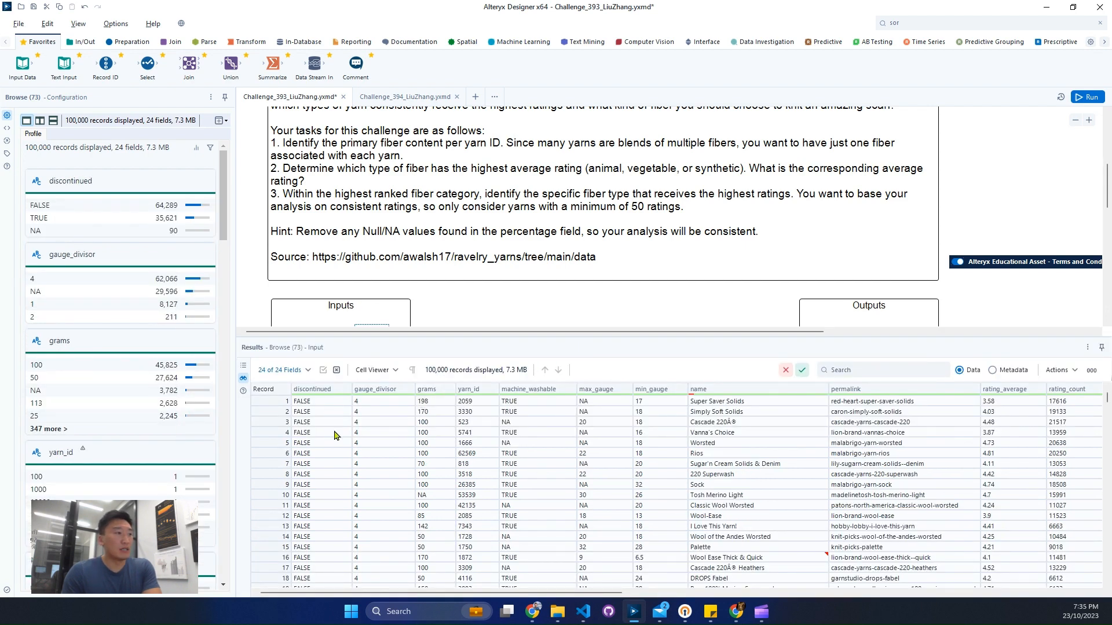
{"action": "left_click_drag", "start_coordinate": [318, 411], "coordinate": [379, 448]}
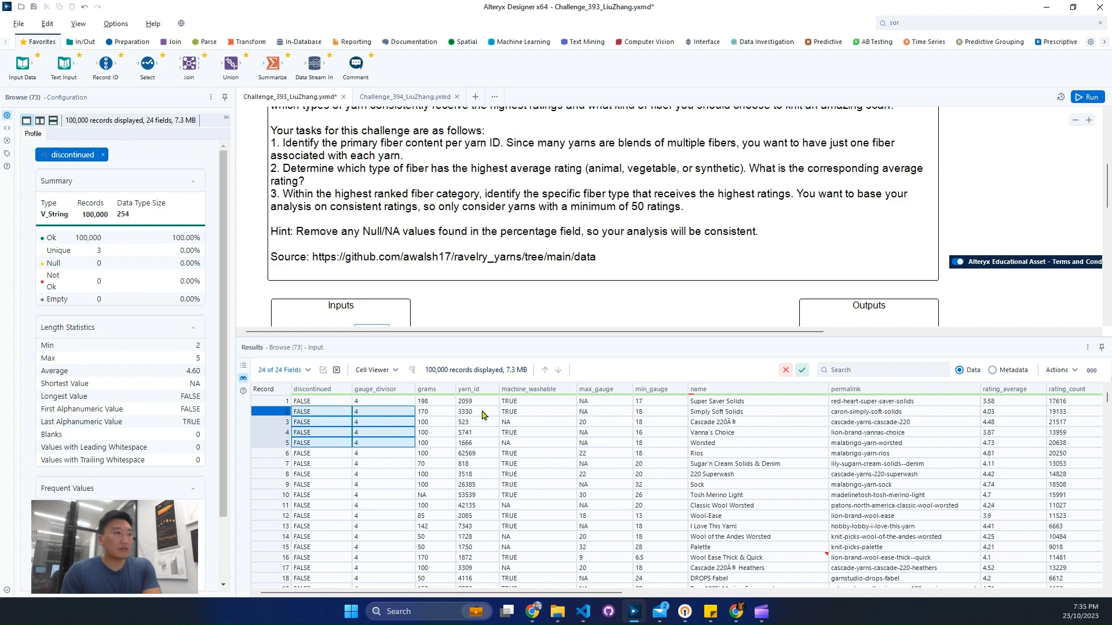
{"action": "left_click_drag", "start_coordinate": [484, 412], "coordinate": [468, 477]}
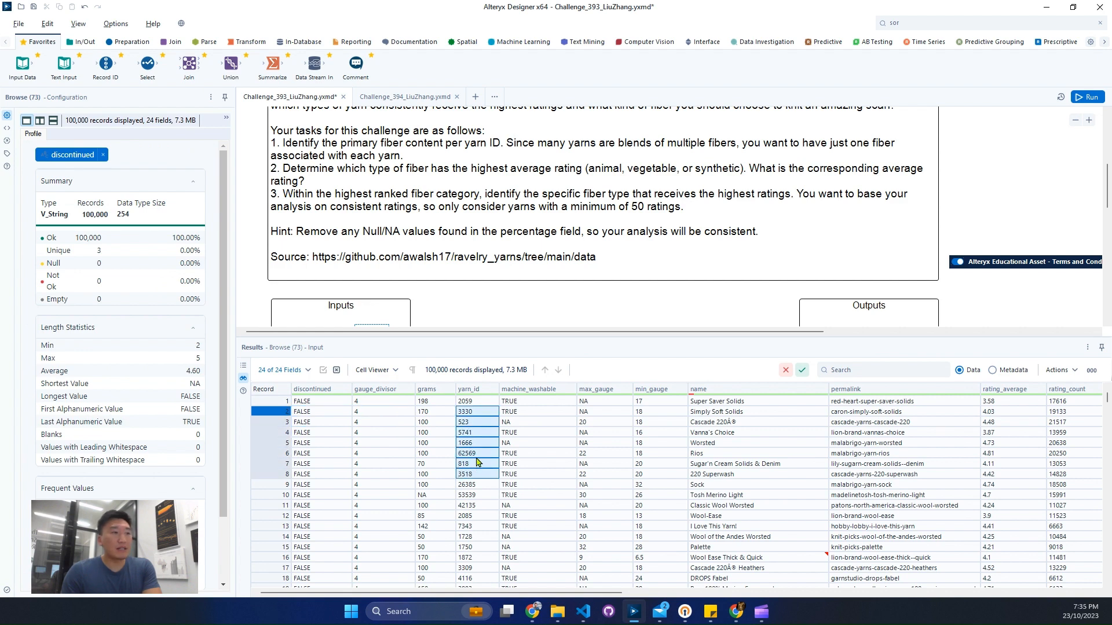
{"action": "left_click_drag", "start_coordinate": [537, 426], "coordinate": [674, 454]}
{"action": "left_click_drag", "start_coordinate": [581, 597], "coordinate": [771, 593]}
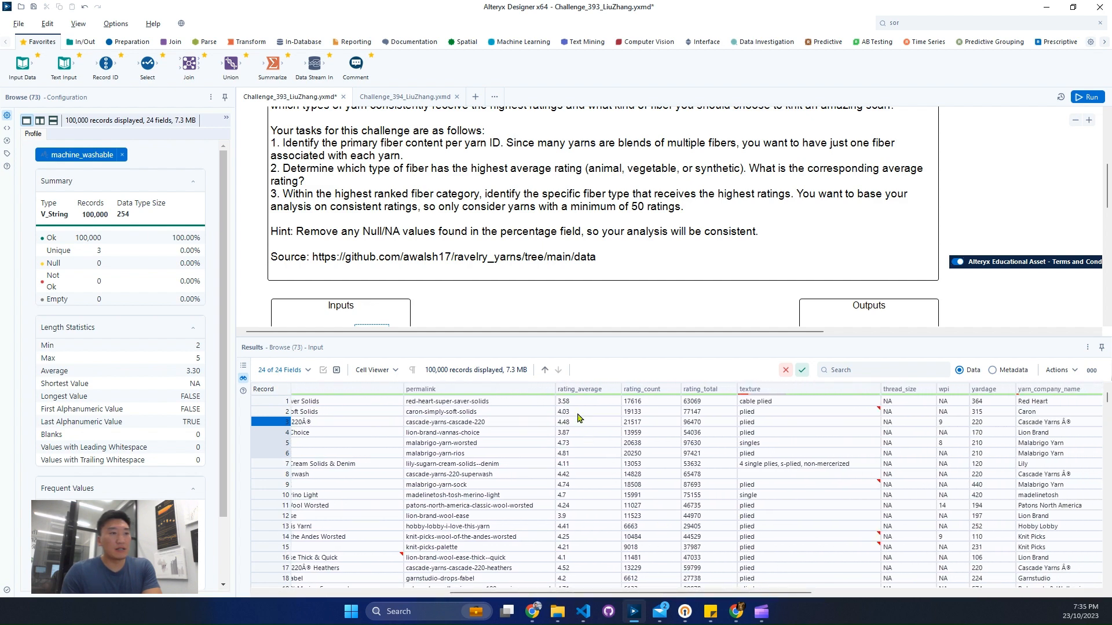
{"action": "left_click_drag", "start_coordinate": [578, 414], "coordinate": [732, 457]}
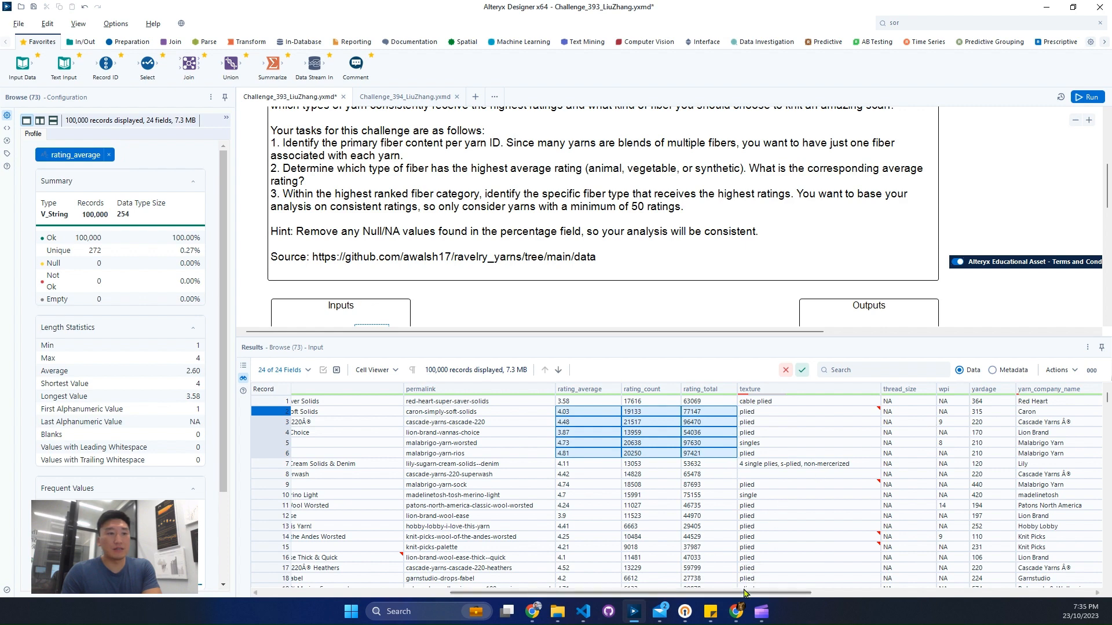
{"action": "left_click_drag", "start_coordinate": [747, 594], "coordinate": [1040, 588]}
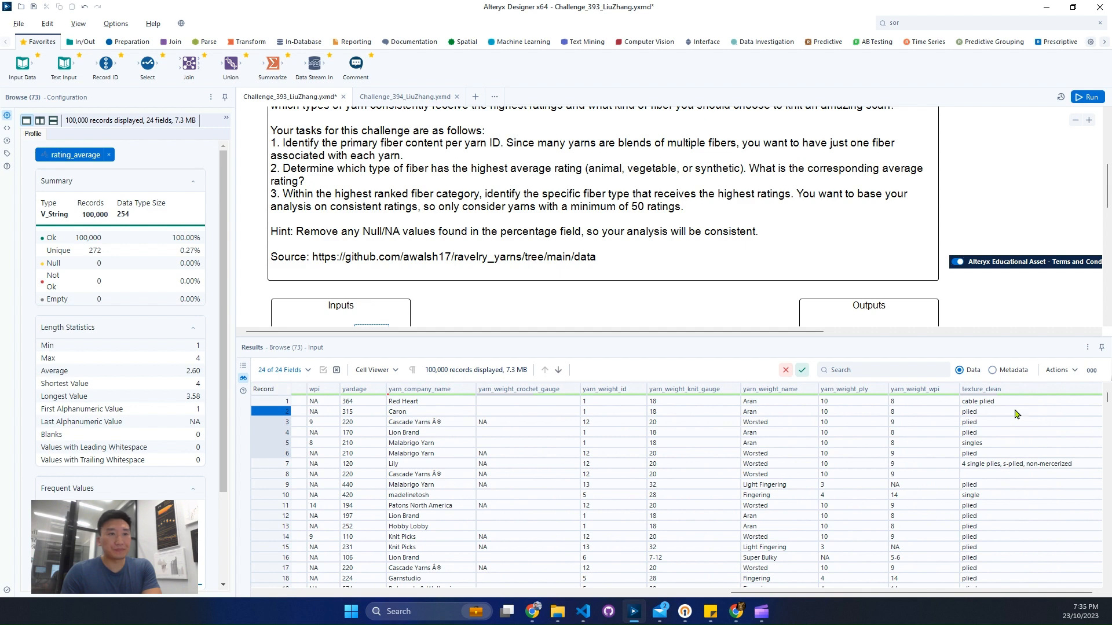
{"action": "left_click", "coordinate": [1010, 372]}
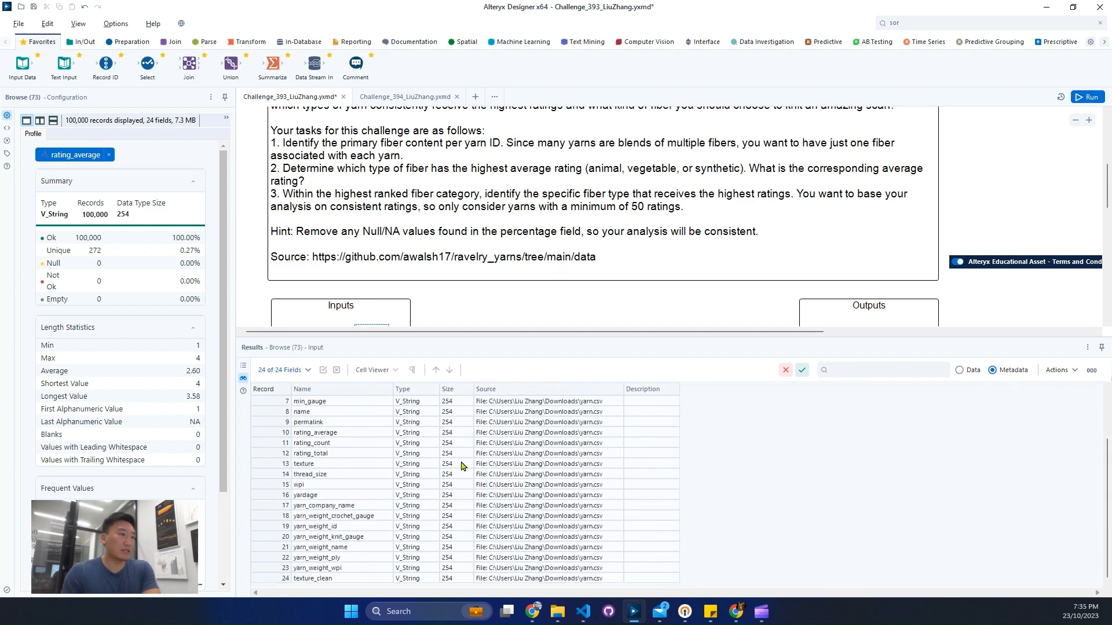
{"action": "left_click", "coordinate": [974, 375]}
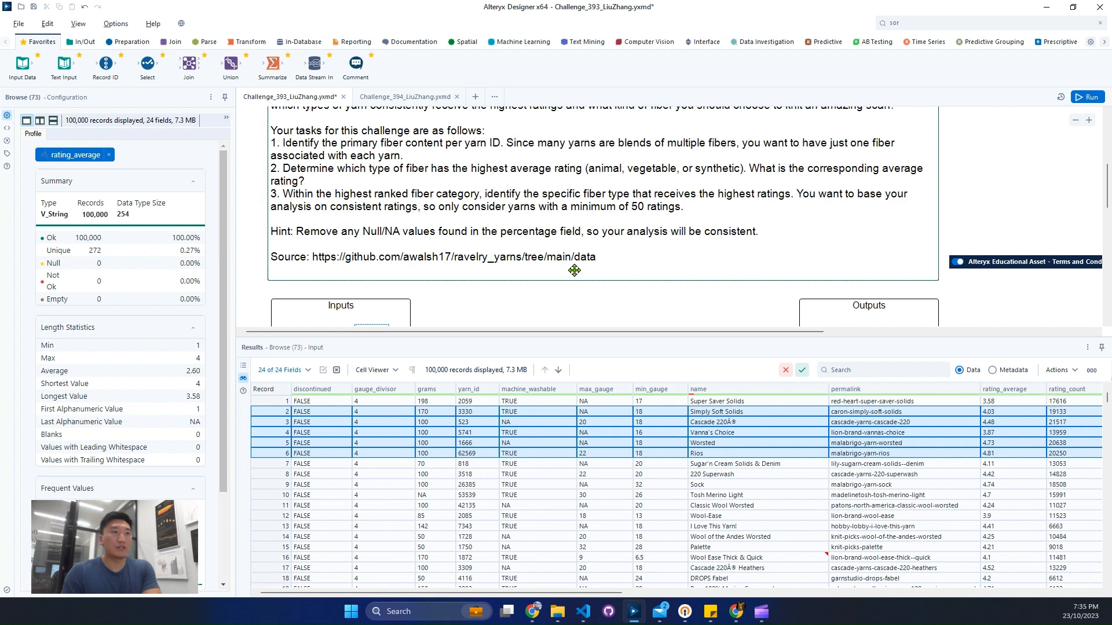
Step: Examine the yarn_fibers.csv records, focusing on the yarn ID, percentage and fiber type fields
{"action": "scroll", "coordinate": [591, 264], "scroll_direction": "down", "scroll_amount": 2}
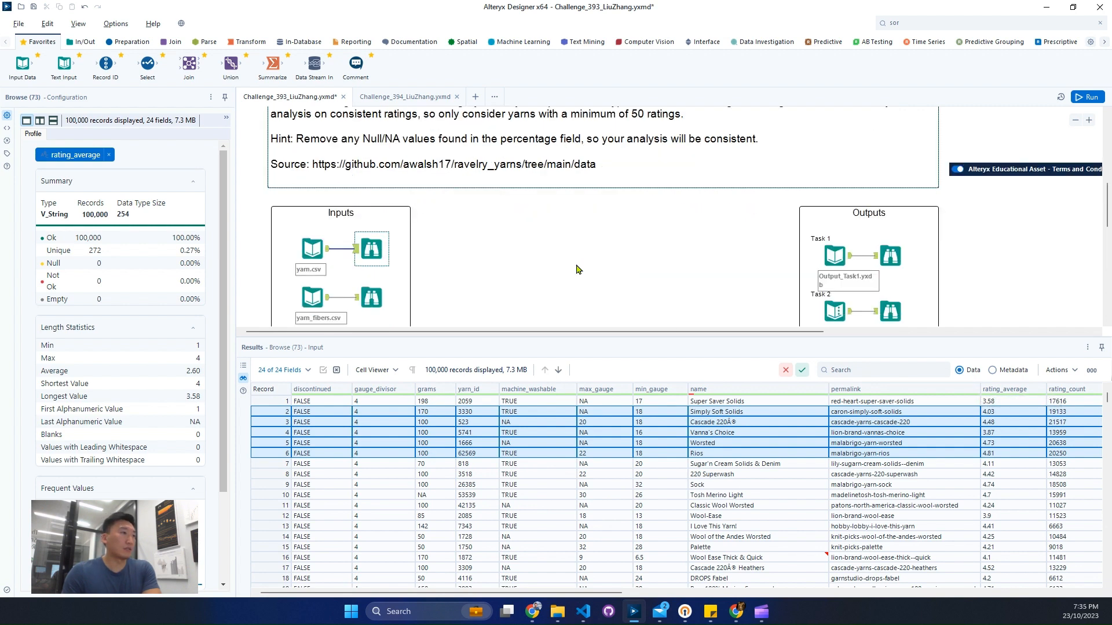
{"action": "left_click", "coordinate": [377, 298]}
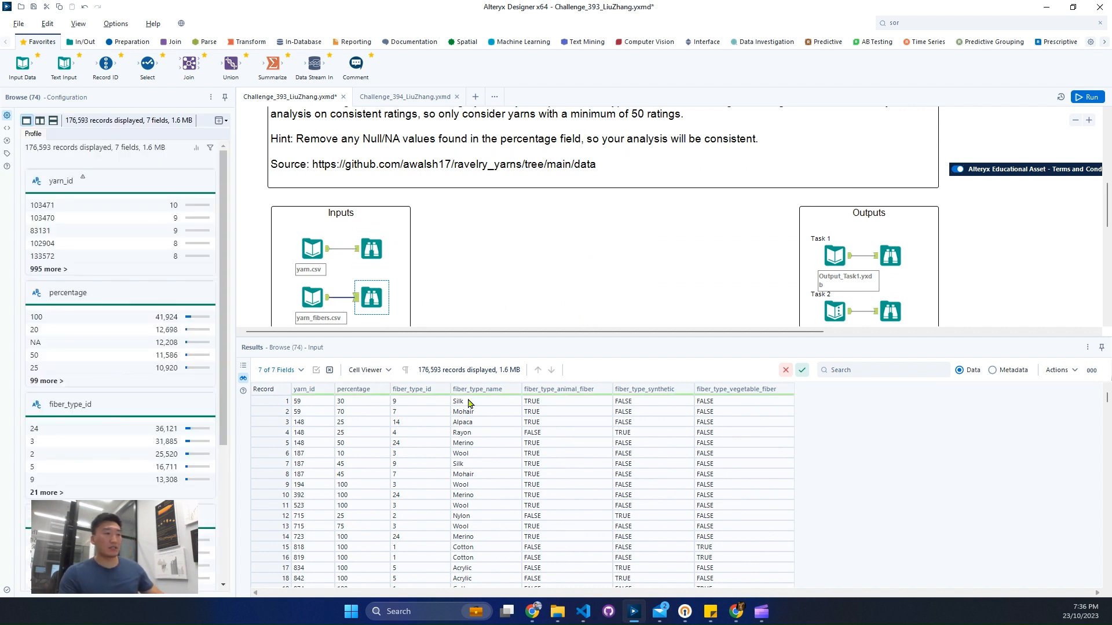
{"action": "left_click_drag", "start_coordinate": [447, 377], "coordinate": [857, 427]}
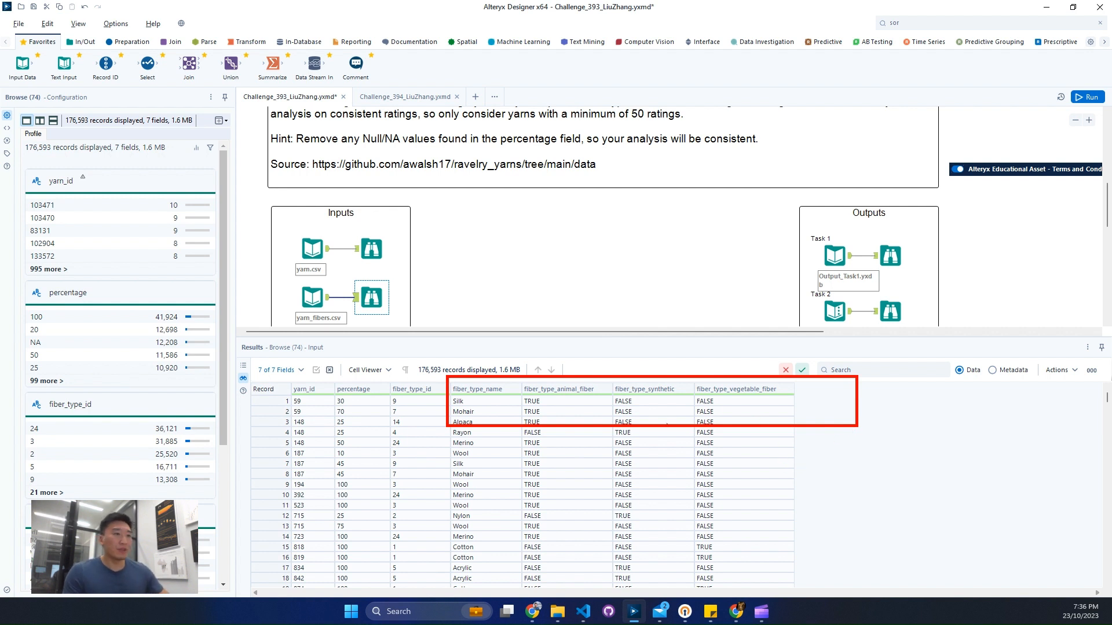
{"action": "key", "text": "Escape"}
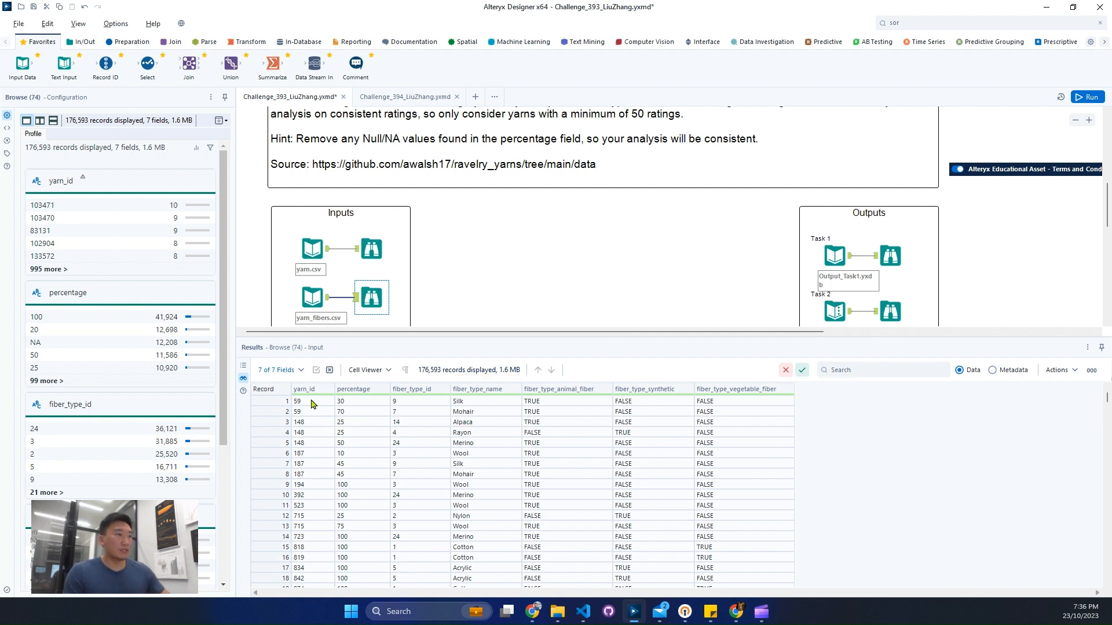
{"action": "left_click", "coordinate": [300, 402]}
{"action": "left_click", "coordinate": [354, 403]}
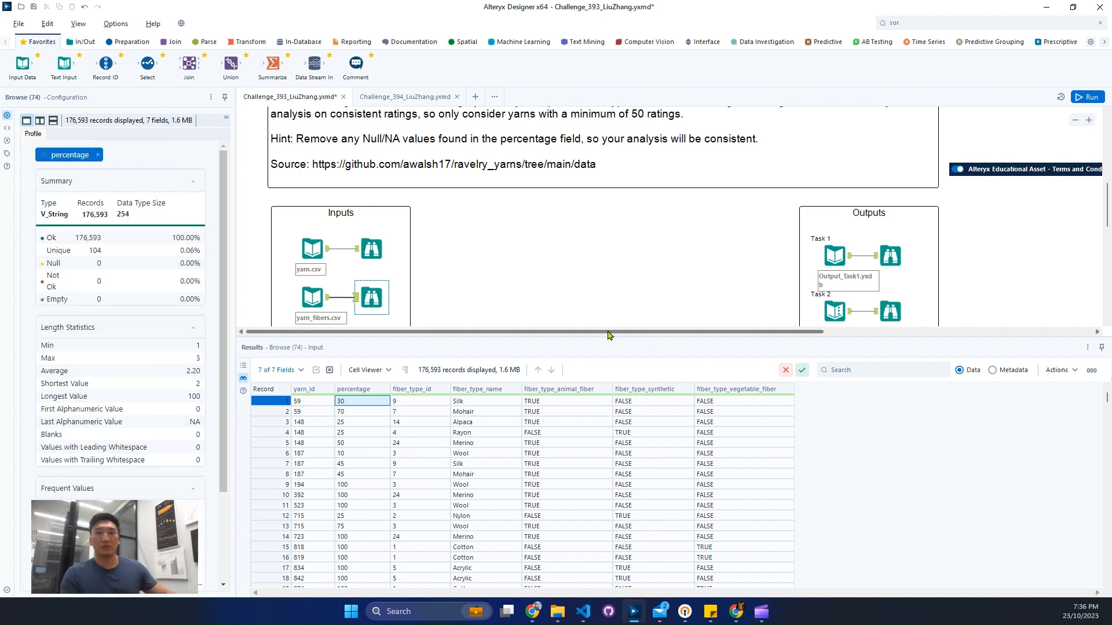
Step: Review the expected output data for Task 1, Task 2 and Task 3 against the task descriptions
{"action": "left_click", "coordinate": [890, 256]}
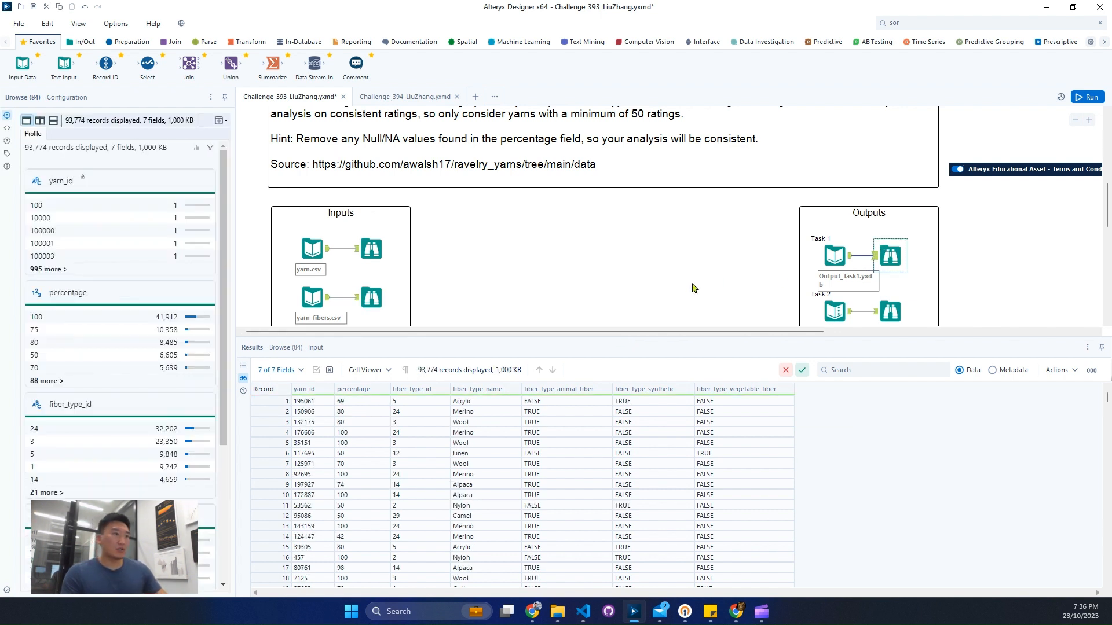
{"action": "scroll", "coordinate": [694, 288], "scroll_direction": "up", "scroll_amount": 2}
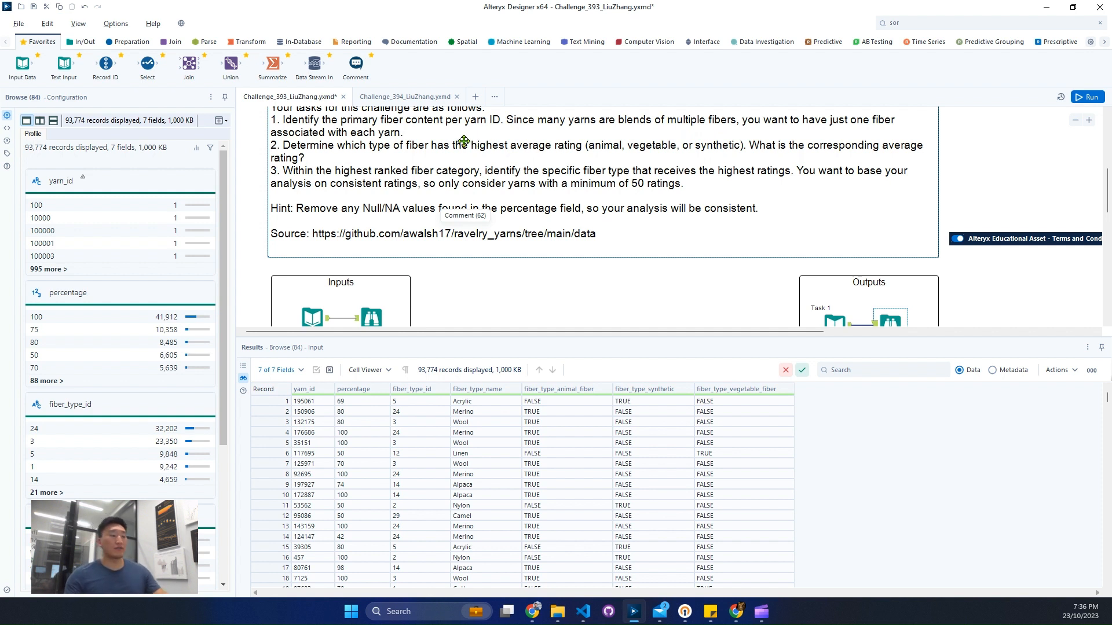
{"action": "scroll", "coordinate": [754, 254], "scroll_direction": "down", "scroll_amount": 1}
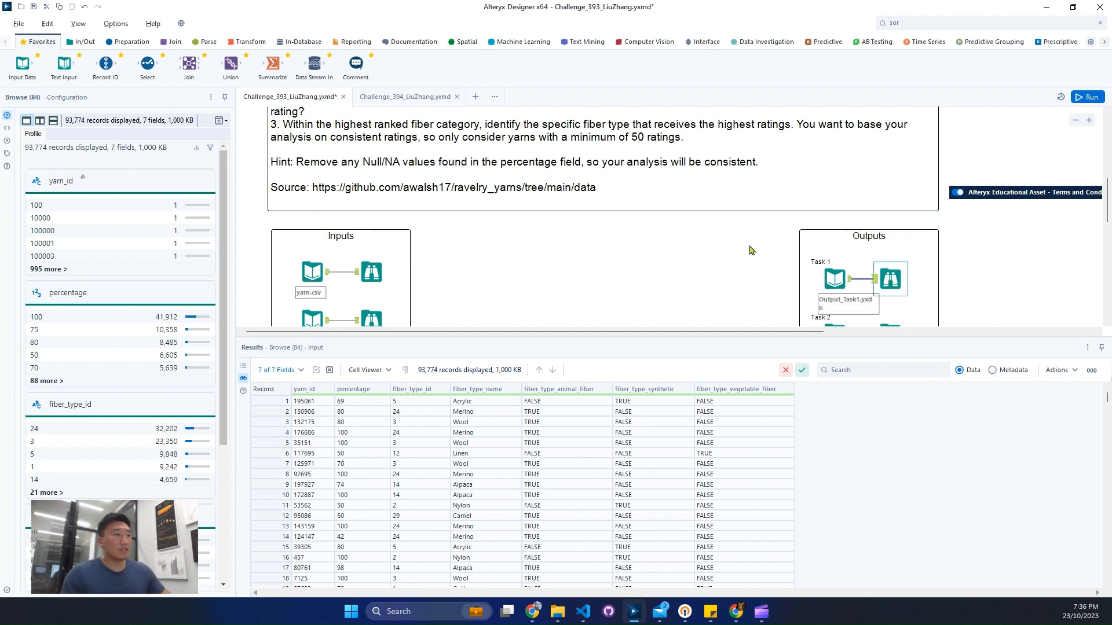
{"action": "scroll", "coordinate": [751, 250], "scroll_direction": "down", "scroll_amount": 1}
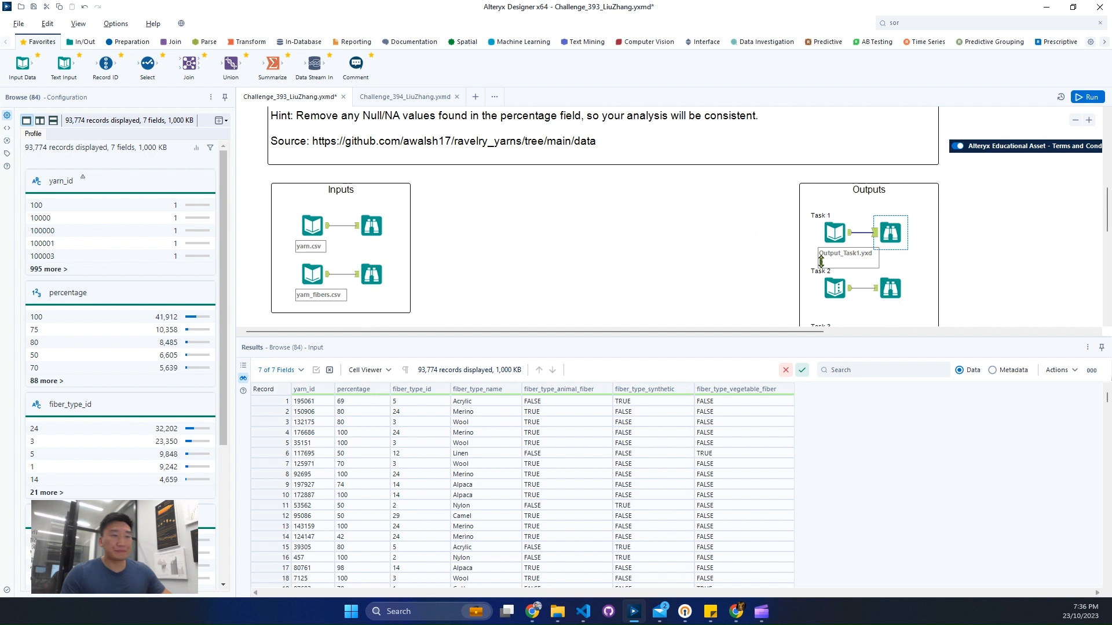
{"action": "left_click", "coordinate": [904, 294]}
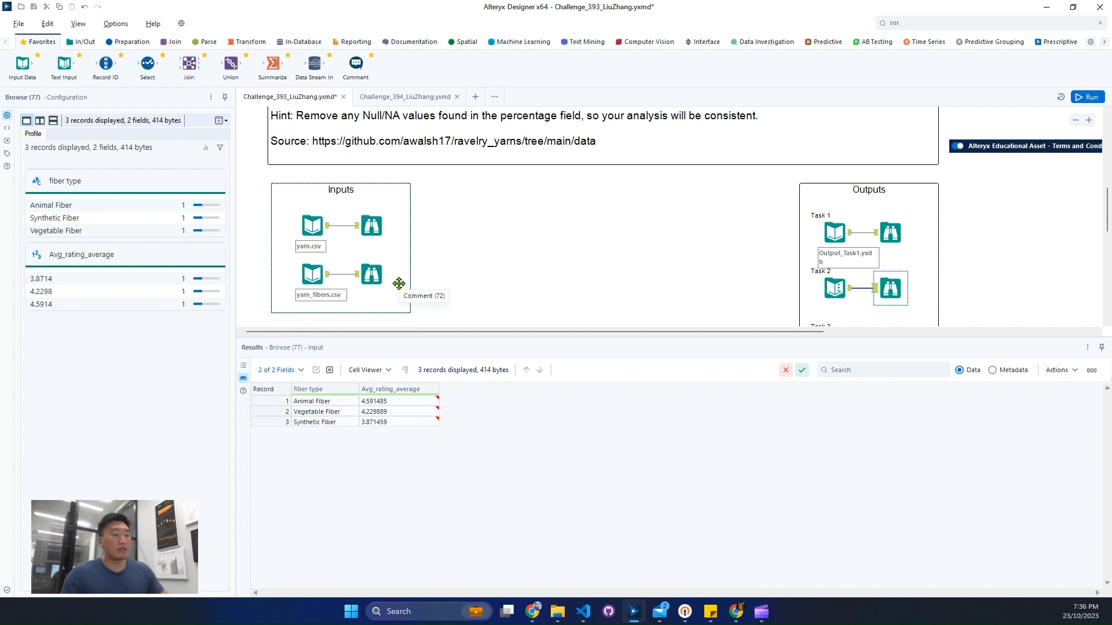
{"action": "scroll", "coordinate": [770, 301], "scroll_direction": "down", "scroll_amount": 2}
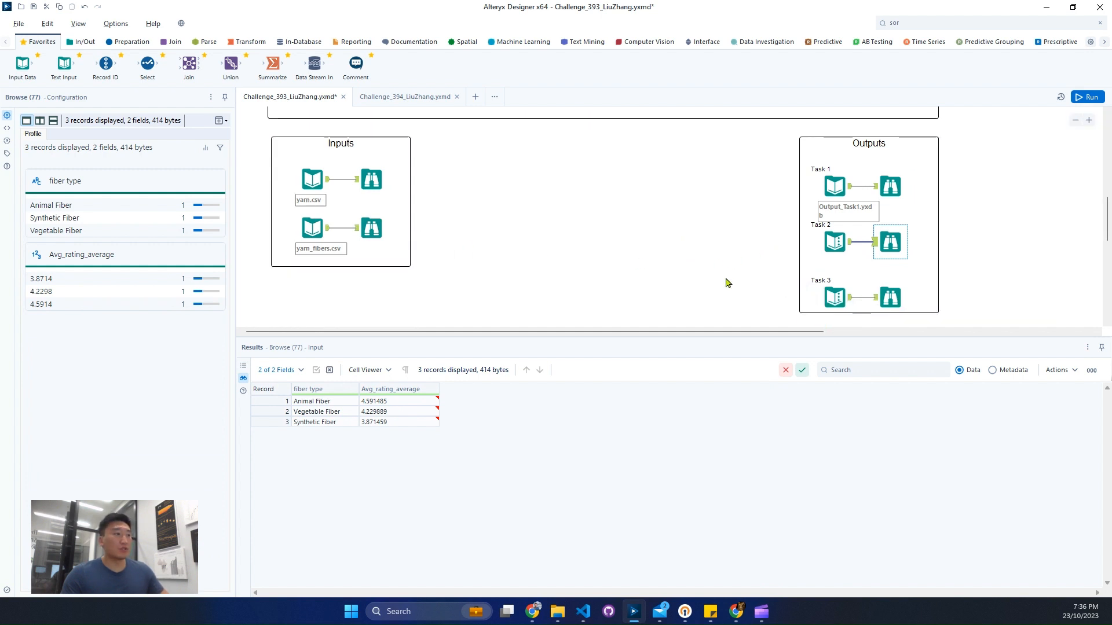
{"action": "left_click", "coordinate": [891, 298]}
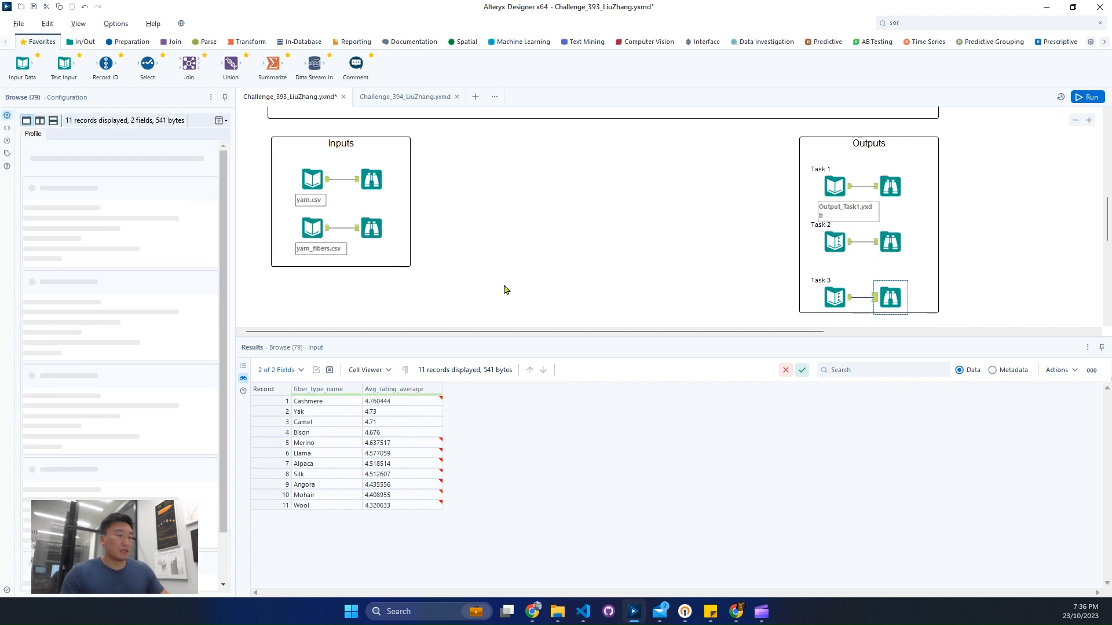
Step: Reread the challenge tasks and hint, and compare the yarn.csv data with the yarn_fibers.csv data
{"action": "scroll", "coordinate": [506, 292], "scroll_direction": "up", "scroll_amount": 6}
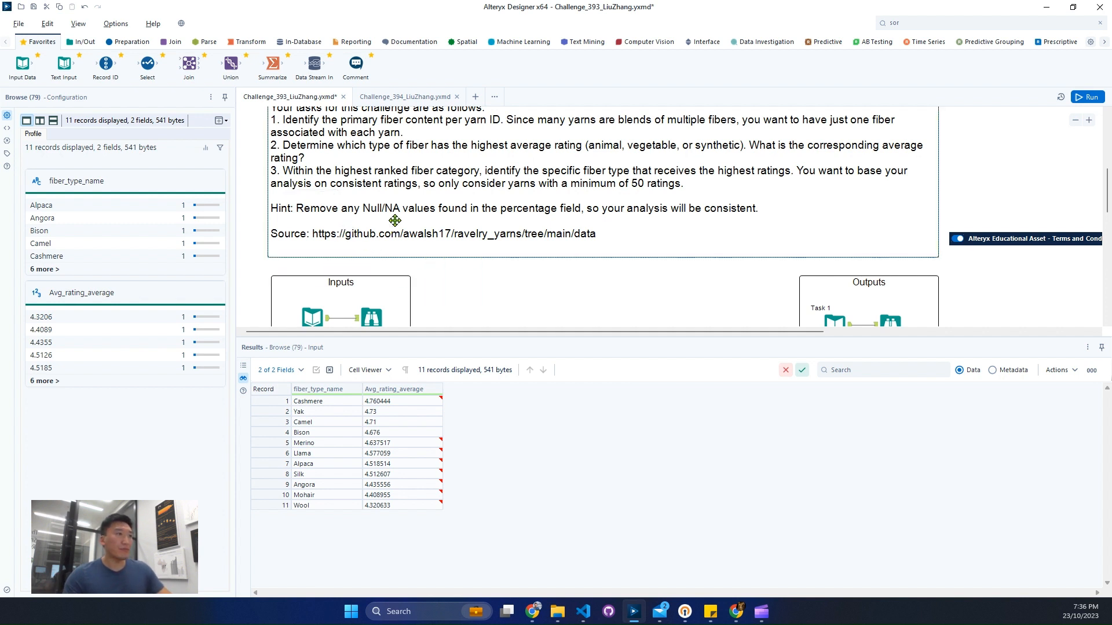
{"action": "scroll", "coordinate": [536, 220], "scroll_direction": "down", "scroll_amount": 3}
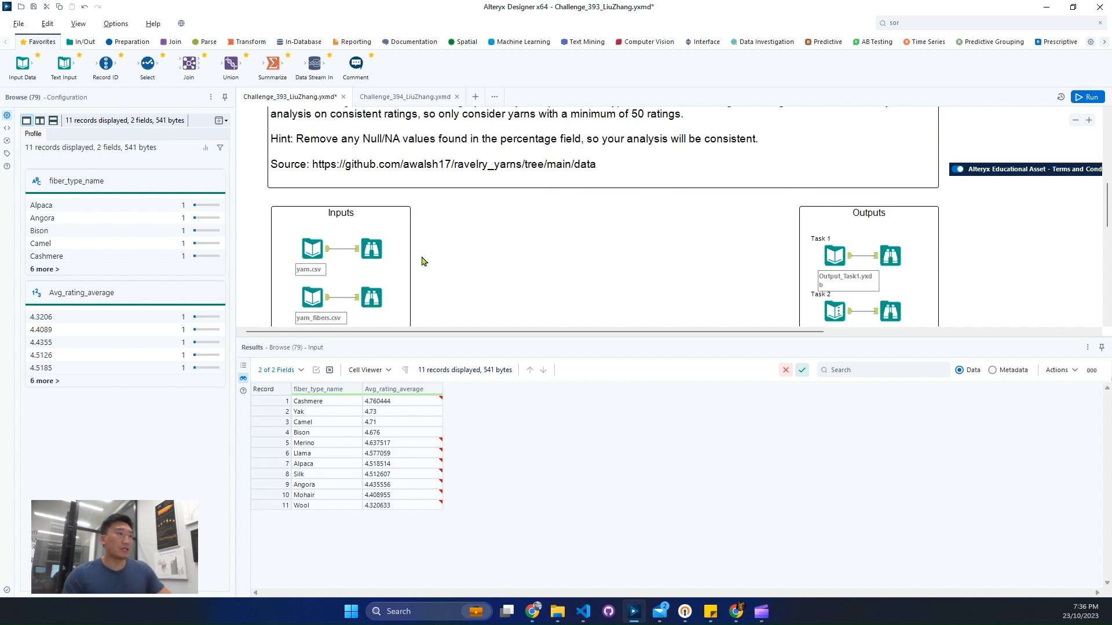
{"action": "left_click", "coordinate": [377, 204]}
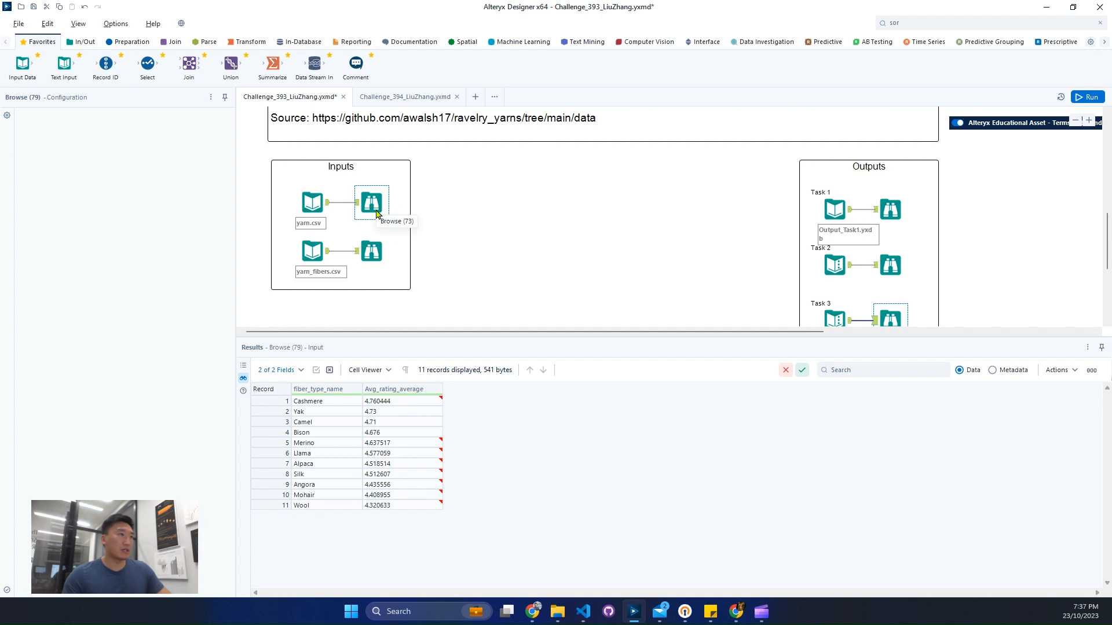
{"action": "left_click", "coordinate": [381, 264], "text": "ctrl"}
{"action": "left_click", "coordinate": [381, 263]}
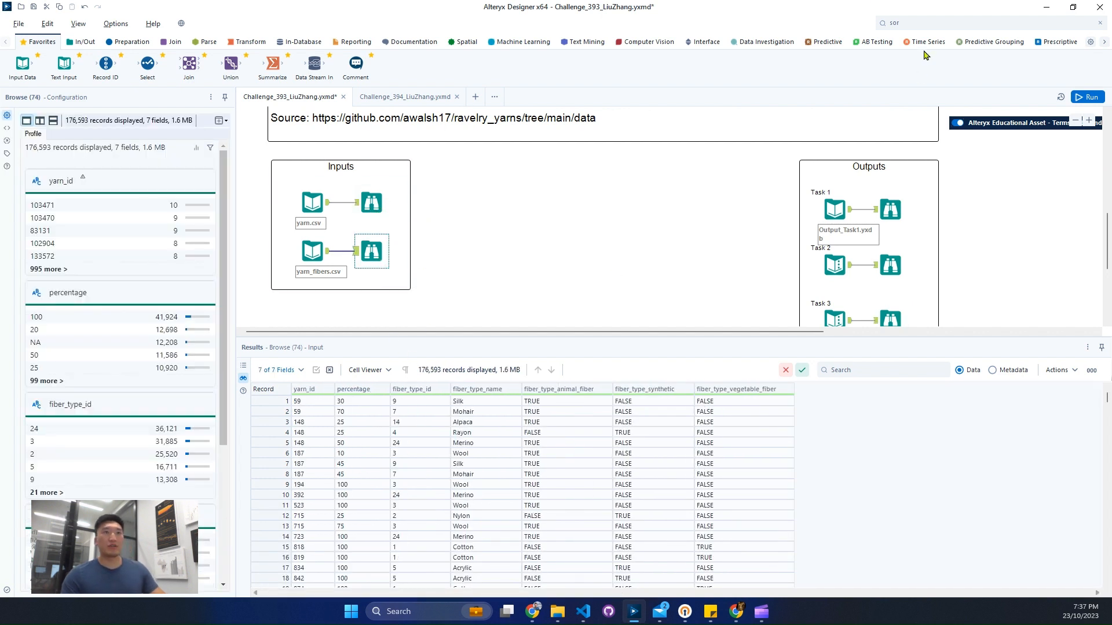
Step: Search for the Filter tool and place it on the canvas just below the Inputs container
{"action": "left_click", "coordinate": [937, 25]}
{"action": "type", "text": "f"}
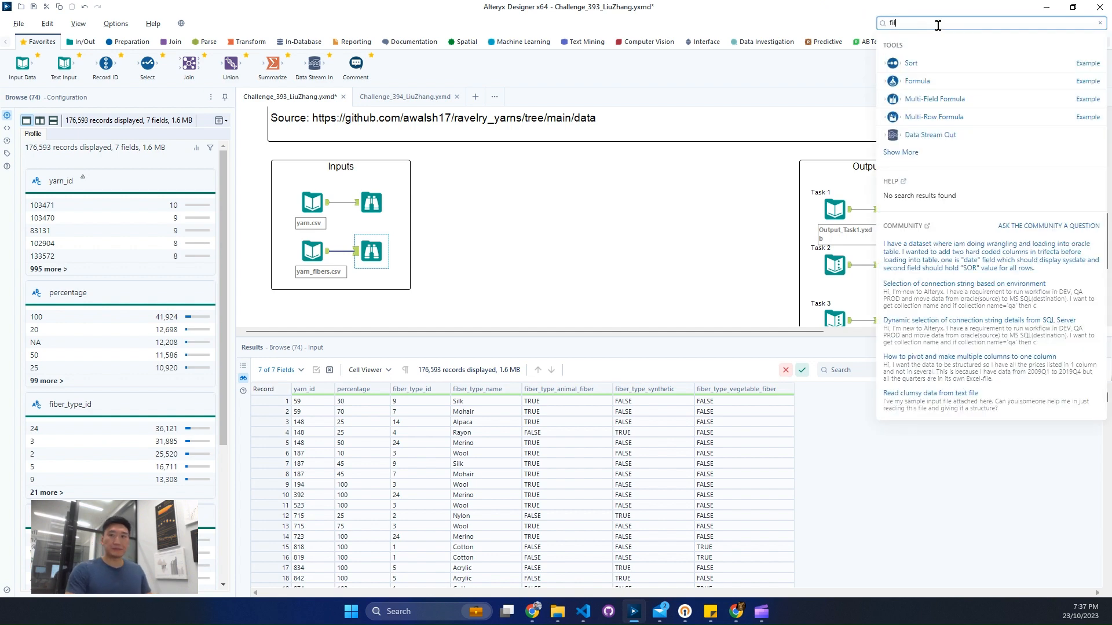
{"action": "type", "text": "il"}
{"action": "left_click_drag", "start_coordinate": [931, 81], "coordinate": [424, 307]}
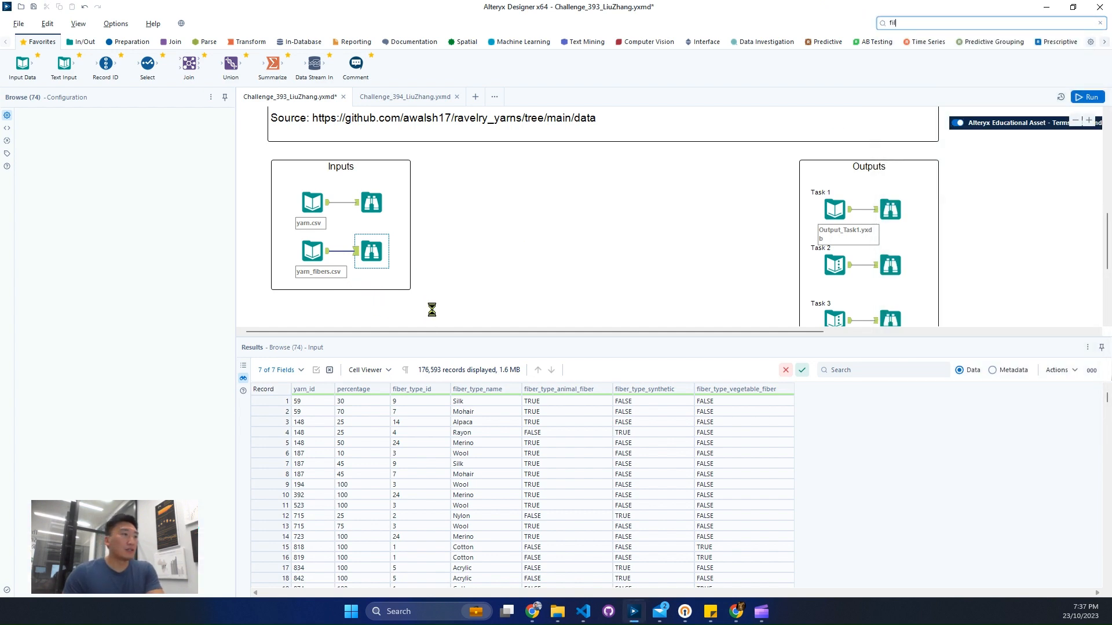
Step: Inspect the full list of distinct percentage values in the yarn_fibers.csv data profile
{"action": "left_click", "coordinate": [371, 256]}
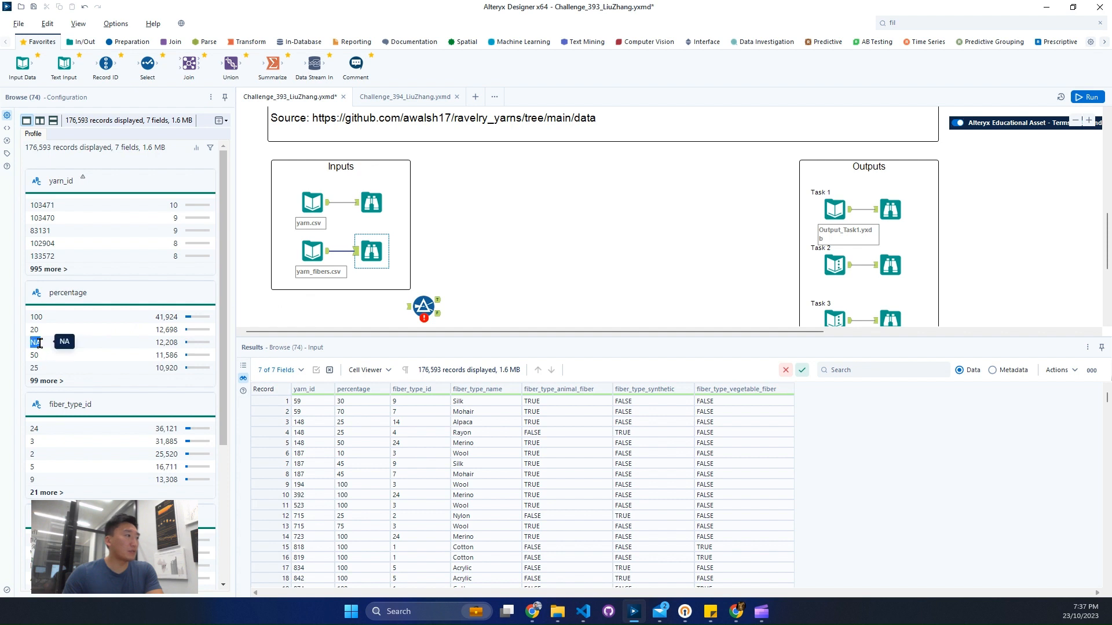
{"action": "left_click", "coordinate": [64, 381]}
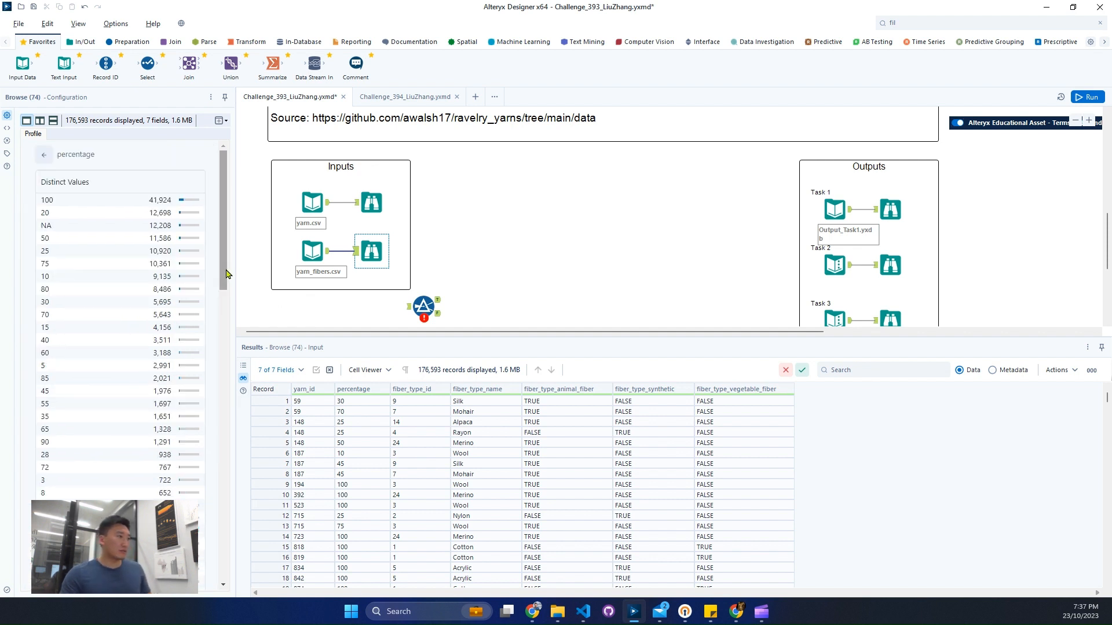
{"action": "left_click_drag", "start_coordinate": [224, 273], "coordinate": [219, 574]}
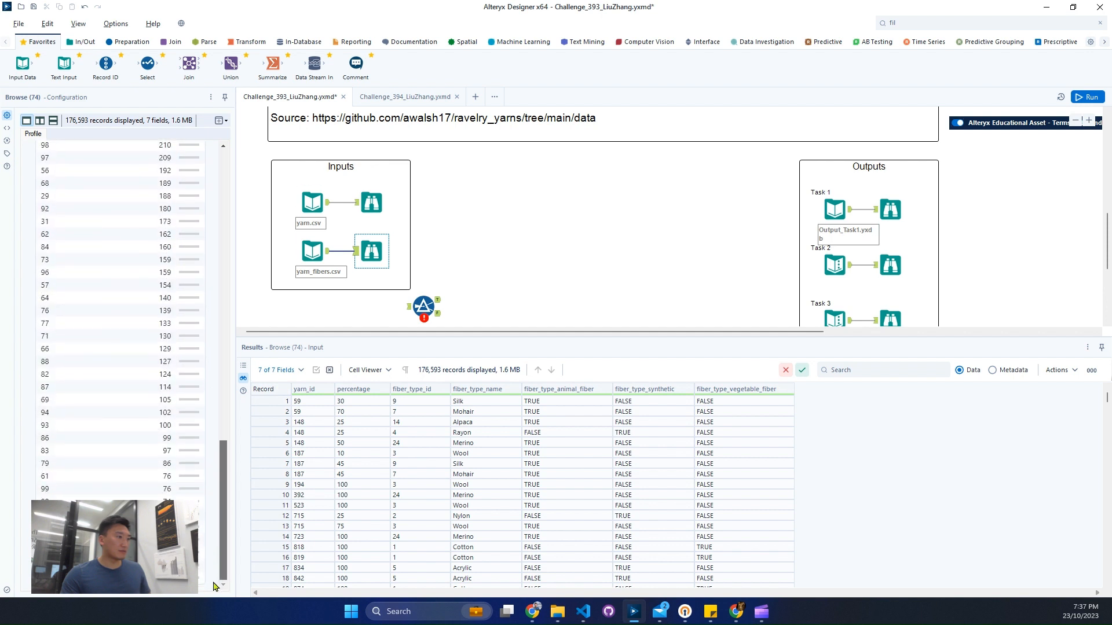
Step: Connect the yarn_fibers.csv input to the Filter tool and keep only records whose percentage does not equal NA
{"action": "left_click_drag", "start_coordinate": [328, 251], "coordinate": [422, 303]}
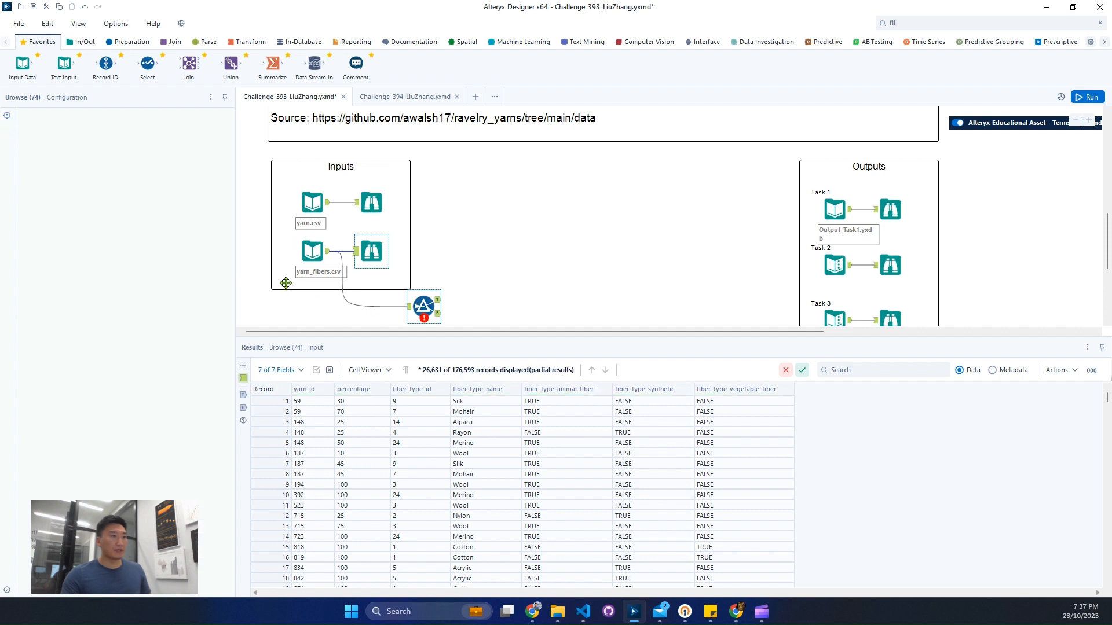
{"action": "left_click", "coordinate": [75, 165]}
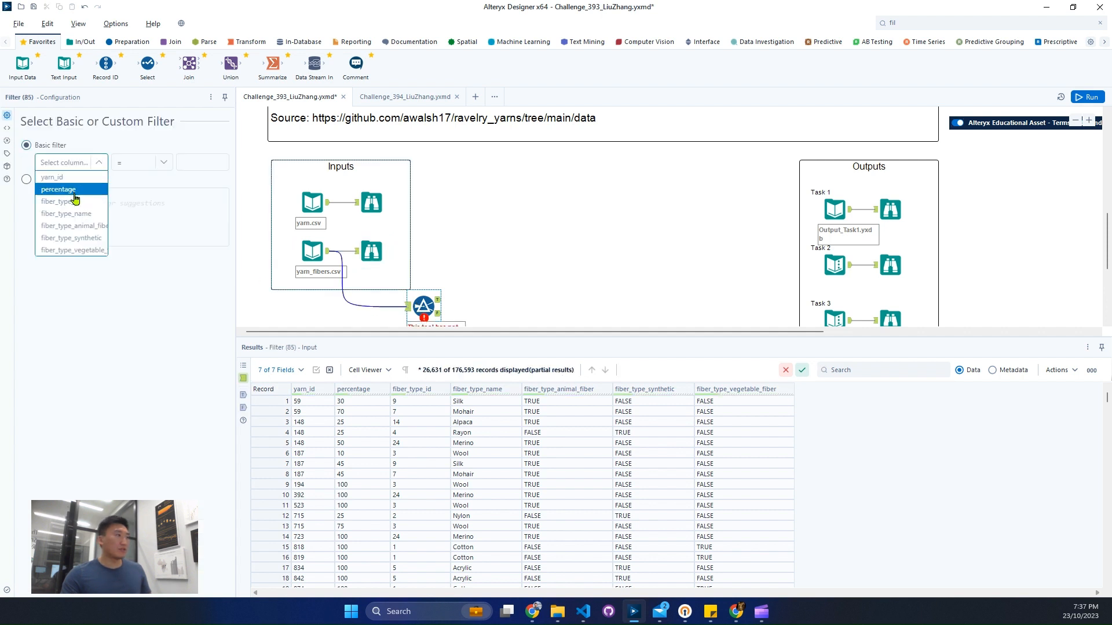
{"action": "left_click", "coordinate": [75, 197]}
{"action": "left_click", "coordinate": [158, 162]}
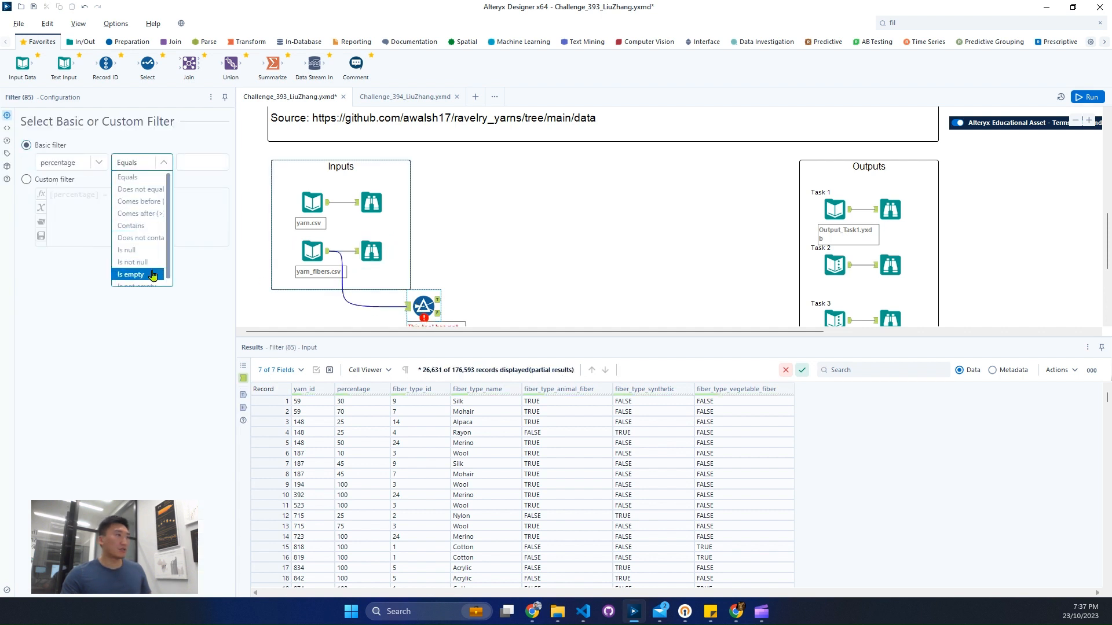
{"action": "left_click", "coordinate": [163, 189]}
{"action": "left_click", "coordinate": [191, 162]}
{"action": "type", "text": "N"}
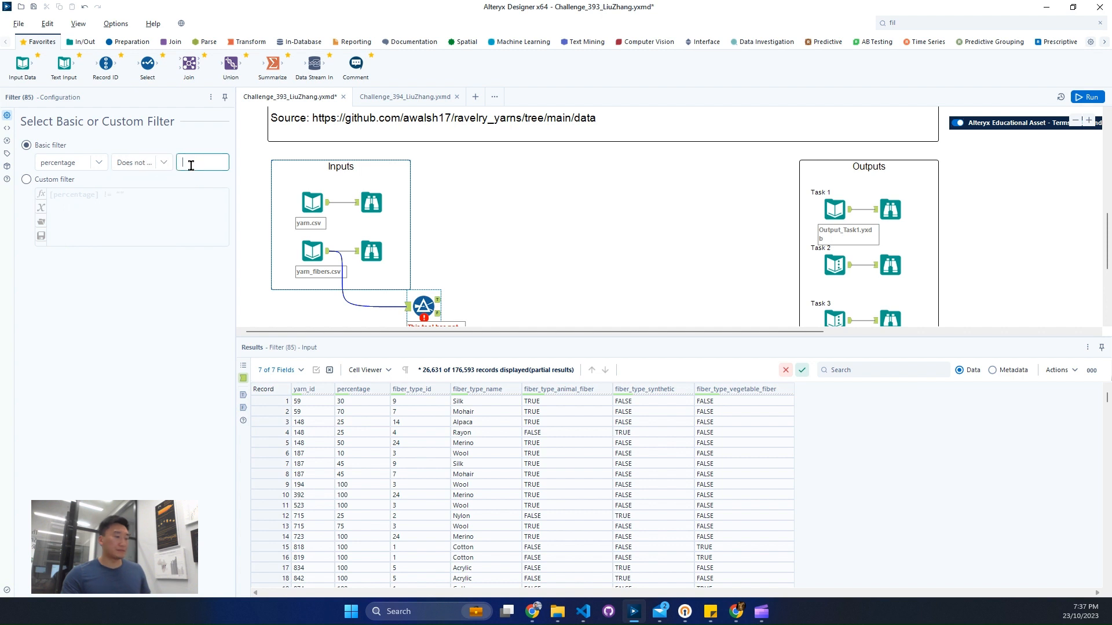
{"action": "type", "text": "A"}
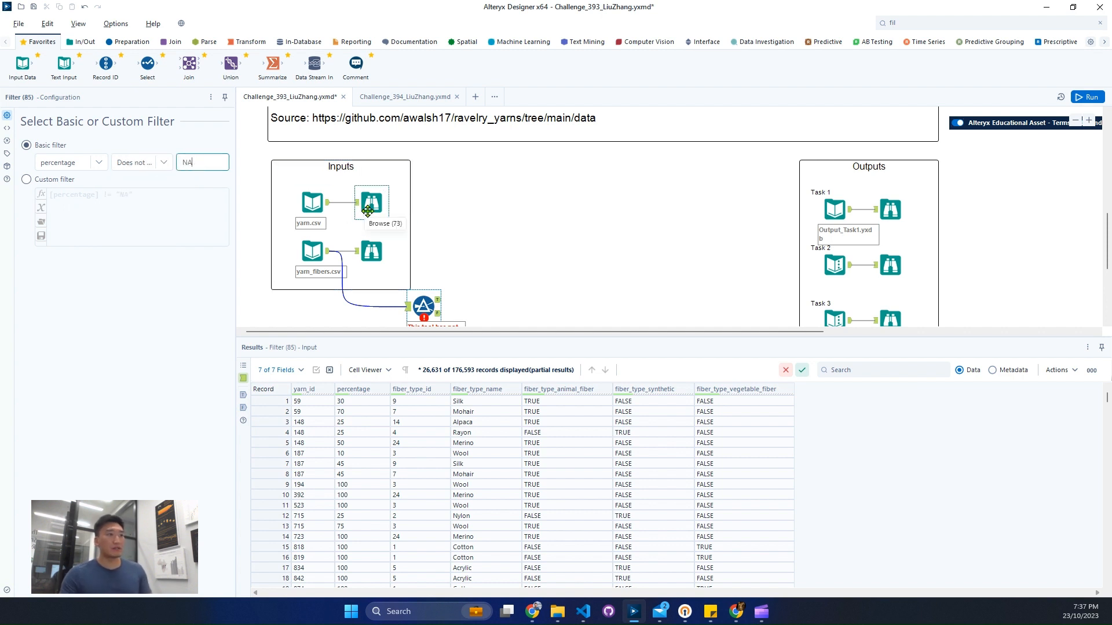
Step: Check the expected Task 1 output, then add a Select tool to the Filter's true output and set percentage to Int64
{"action": "left_click", "coordinate": [889, 215]}
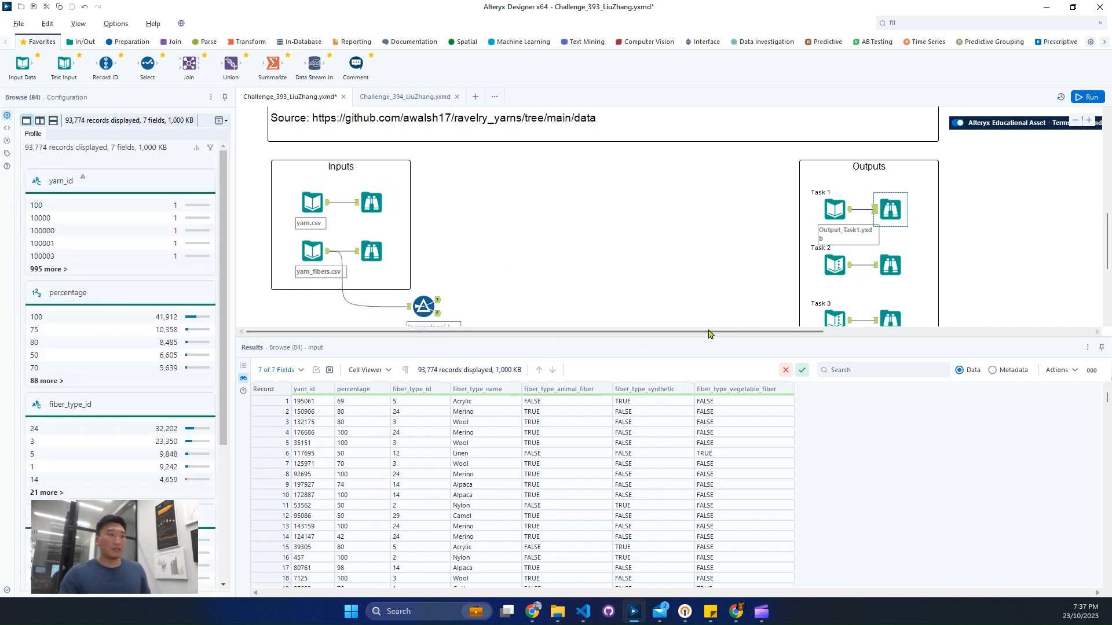
{"action": "scroll", "coordinate": [614, 324], "scroll_direction": "up", "scroll_amount": 2}
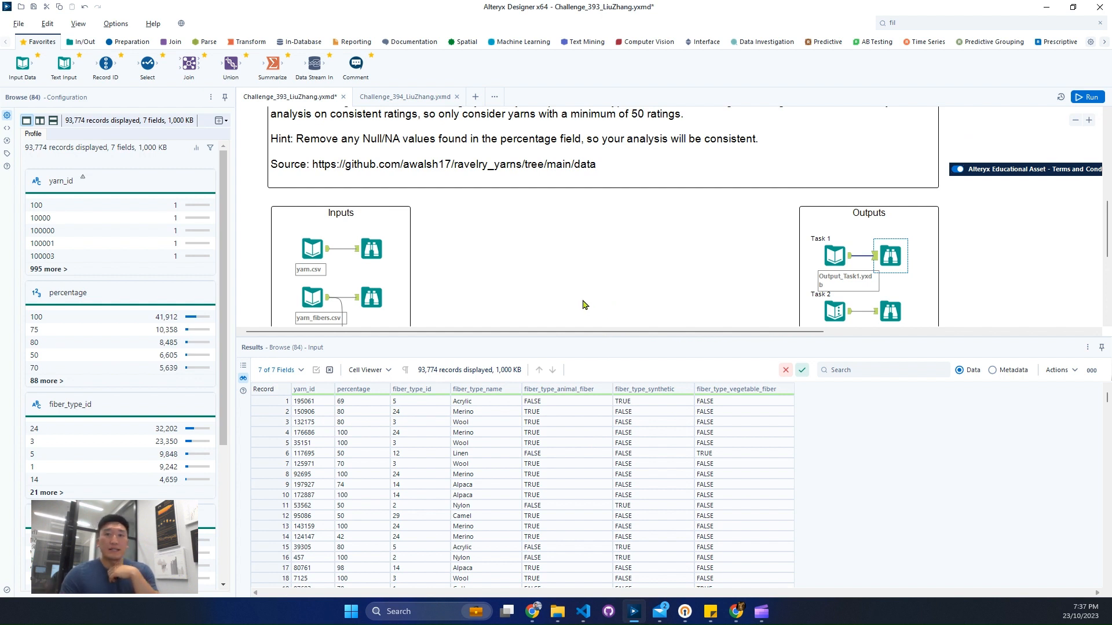
{"action": "scroll", "coordinate": [583, 304], "scroll_direction": "down", "scroll_amount": 6}
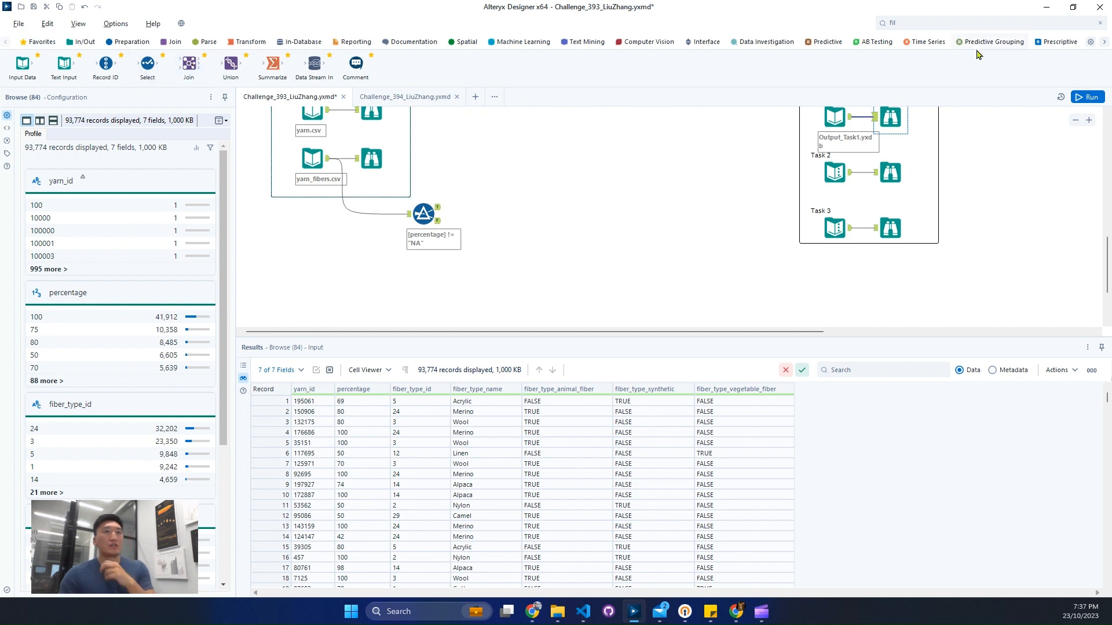
{"action": "left_click", "coordinate": [990, 22]}
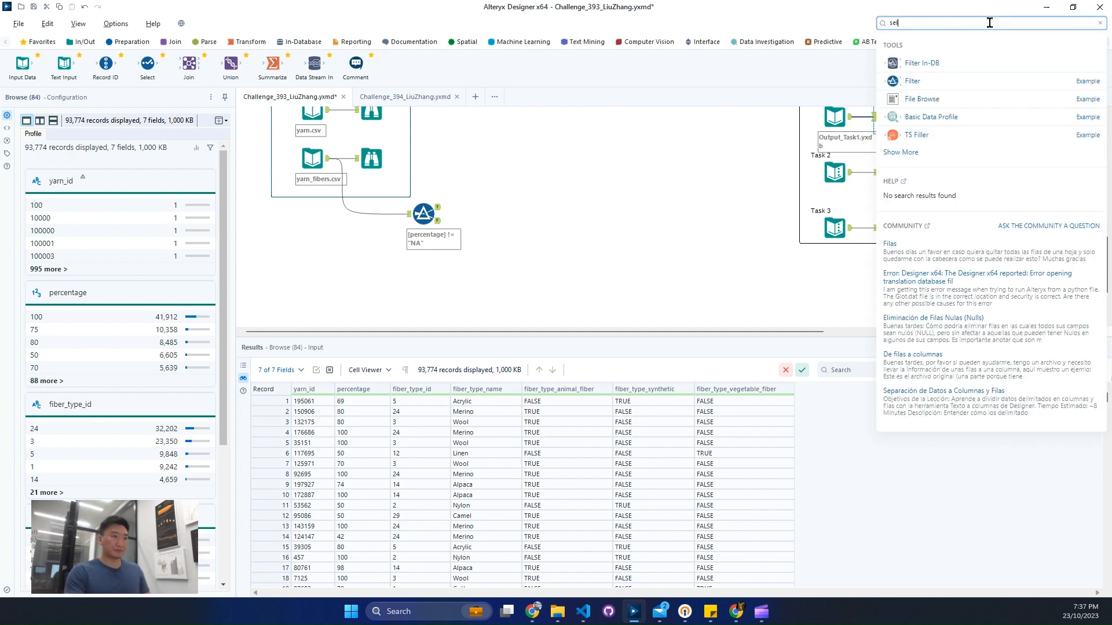
{"action": "type", "text": "sel"}
{"action": "left_click_drag", "start_coordinate": [903, 99], "coordinate": [488, 208]}
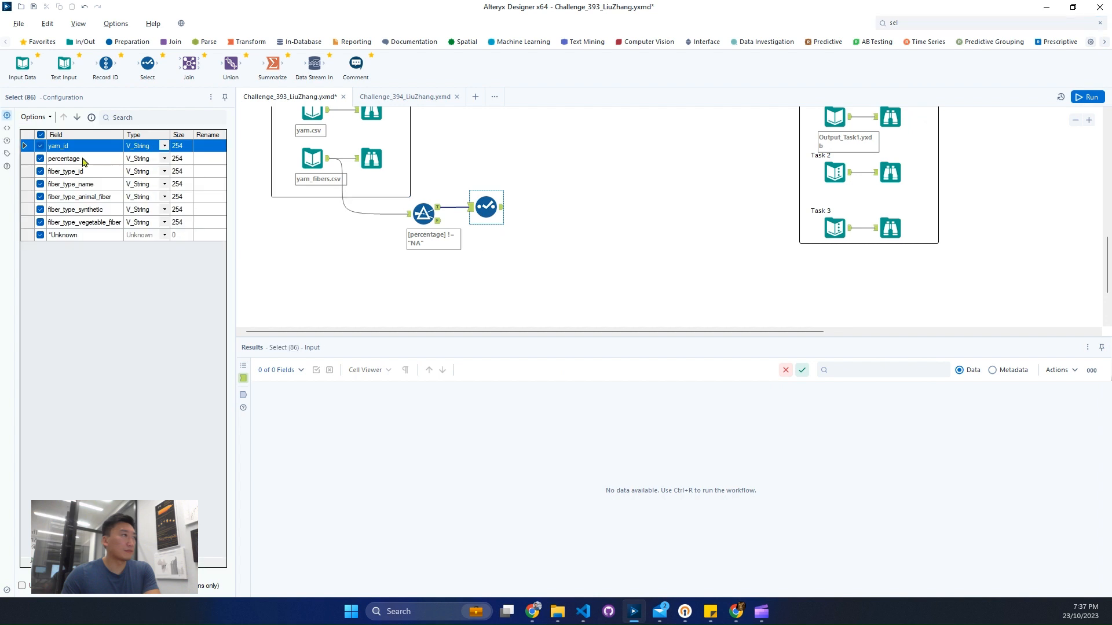
{"action": "left_click", "coordinate": [84, 161]}
{"action": "left_click", "coordinate": [164, 158]}
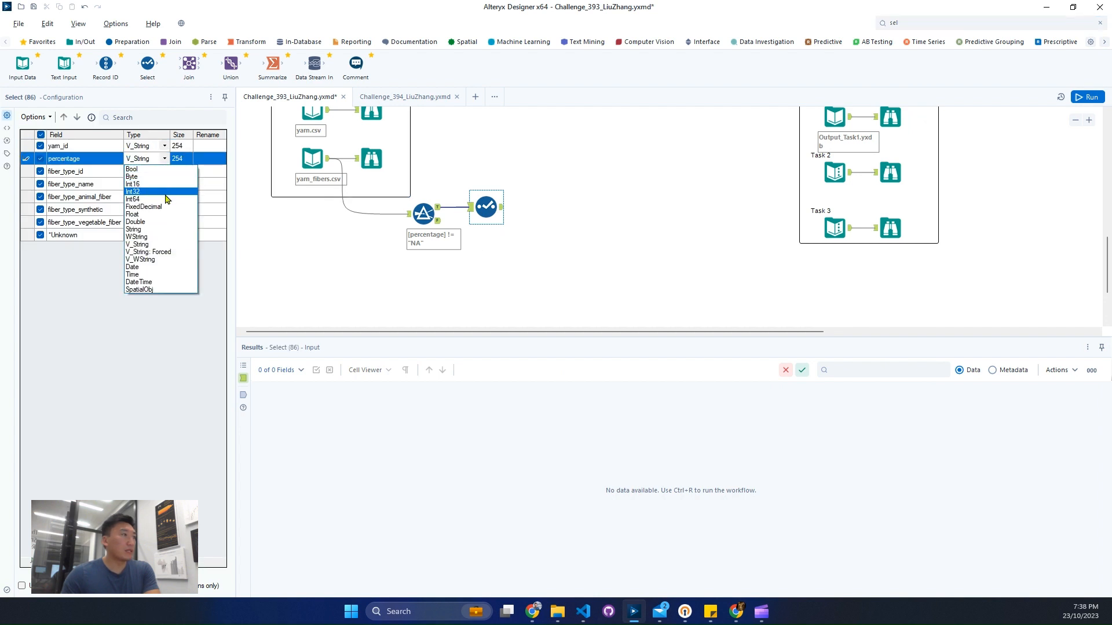
{"action": "left_click", "coordinate": [166, 200]}
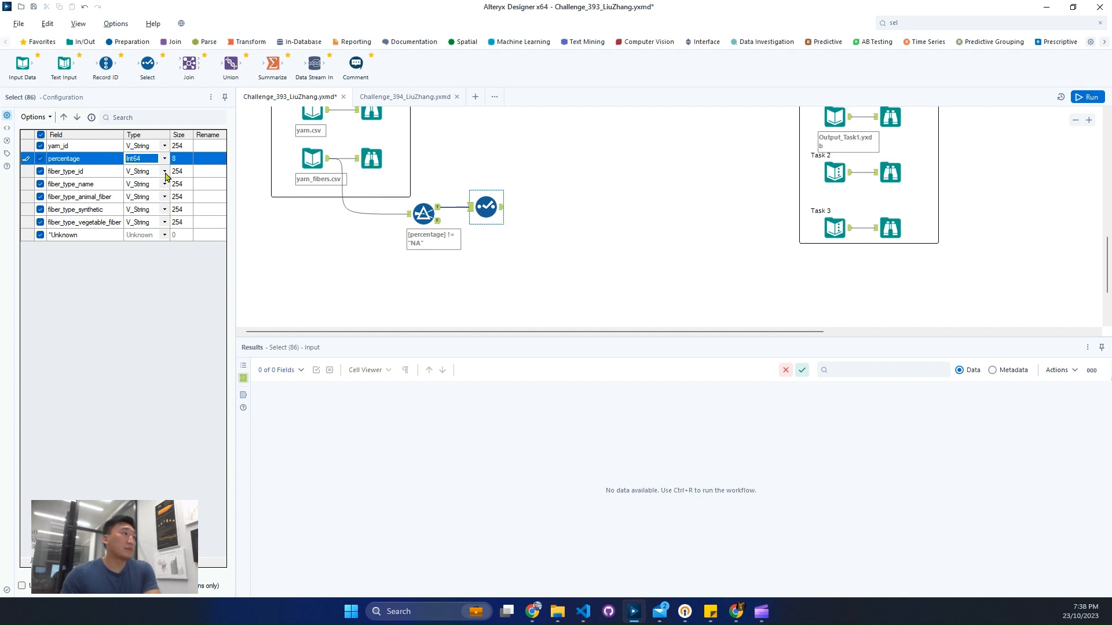
Step: Add a Sort tool after the Select tool, ordering by yarn_id ascending and percentage descending
{"action": "left_click", "coordinate": [941, 28]}
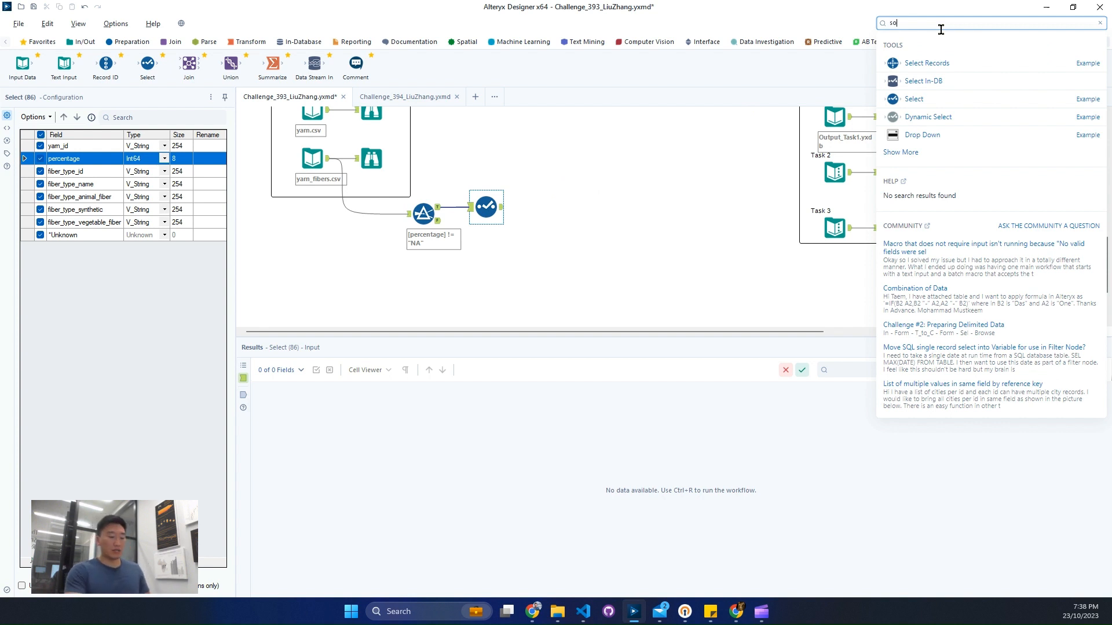
{"action": "type", "text": "sort"}
{"action": "left_click_drag", "start_coordinate": [929, 55], "coordinate": [556, 208]}
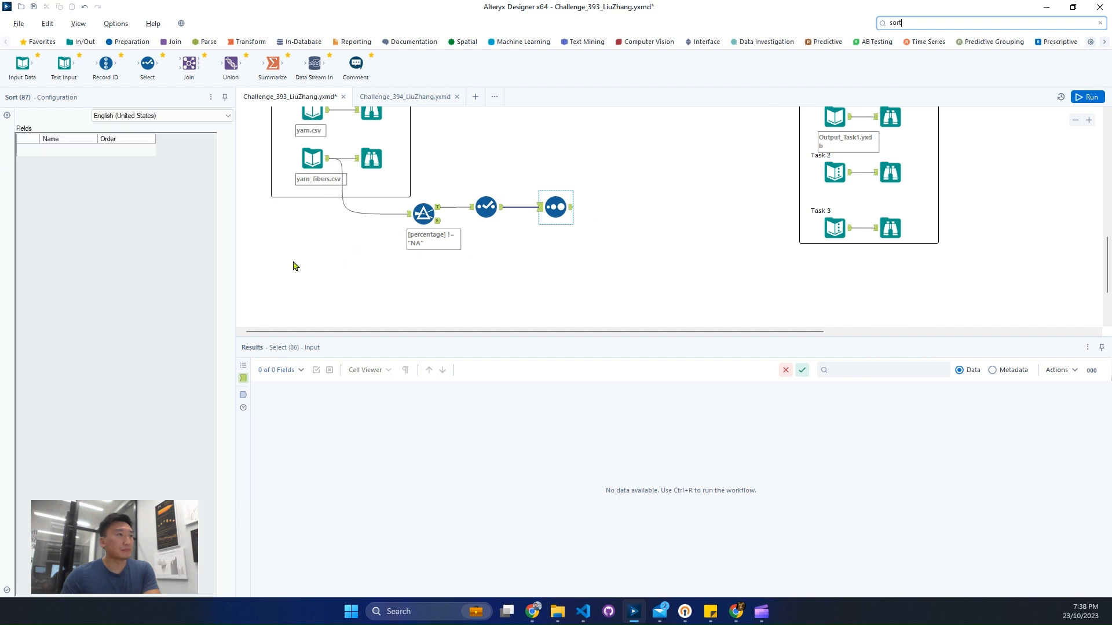
{"action": "left_click", "coordinate": [91, 152]}
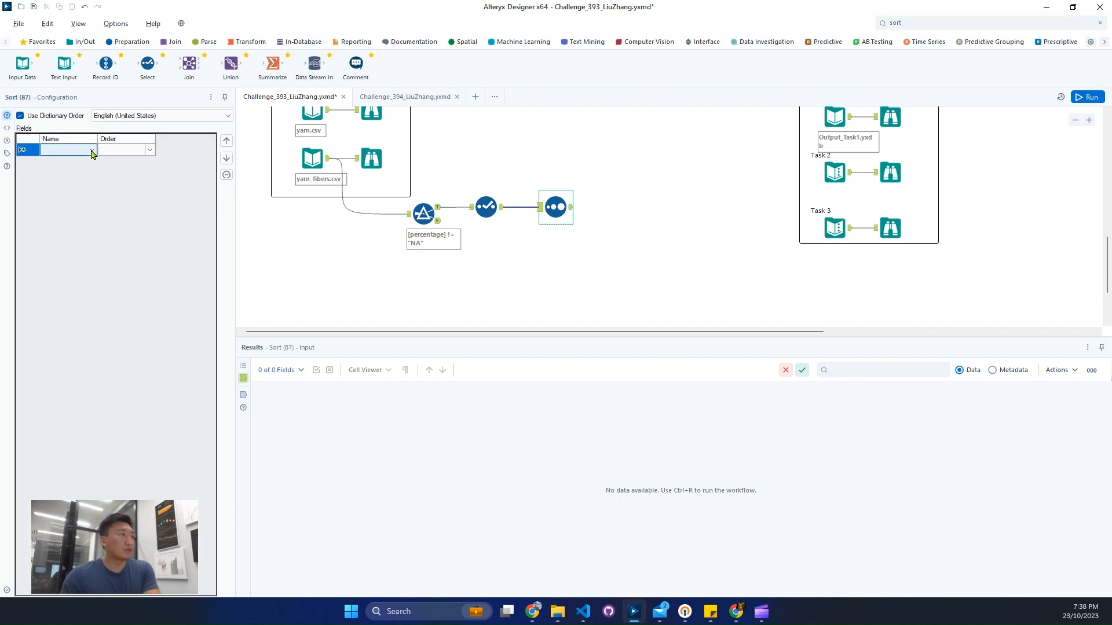
{"action": "left_click", "coordinate": [92, 151]}
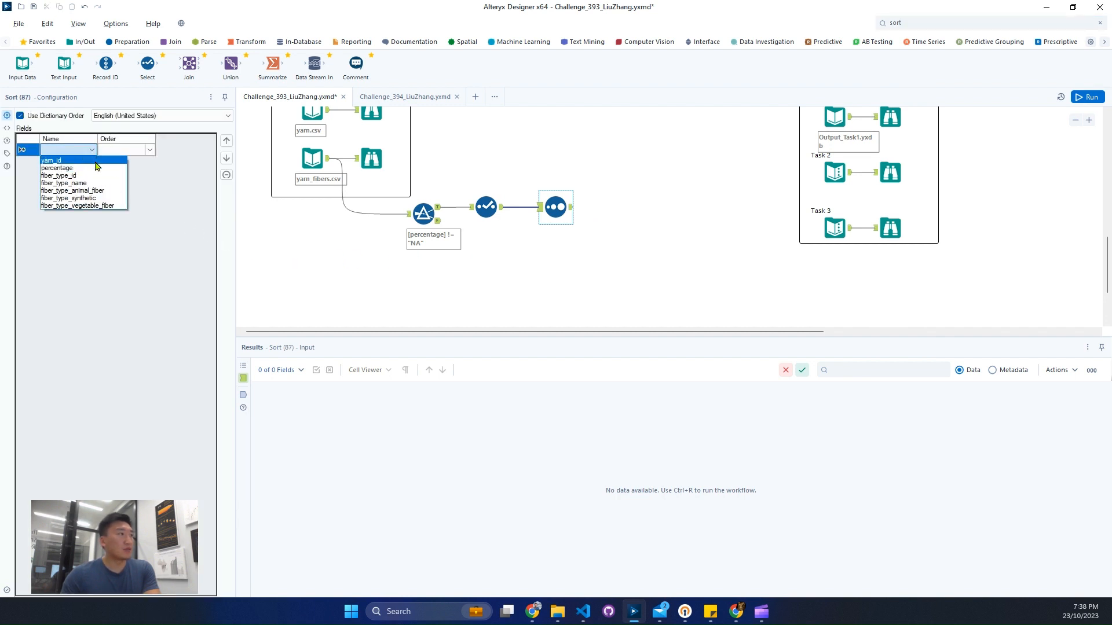
{"action": "left_click", "coordinate": [94, 161]}
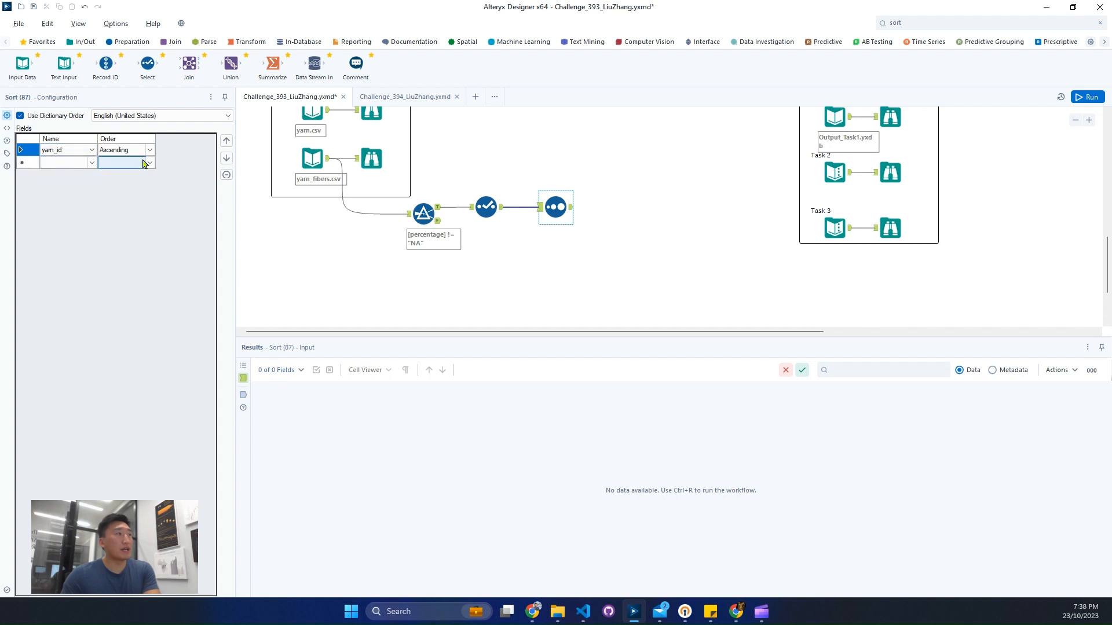
{"action": "left_click", "coordinate": [90, 165]}
{"action": "left_click", "coordinate": [91, 164]}
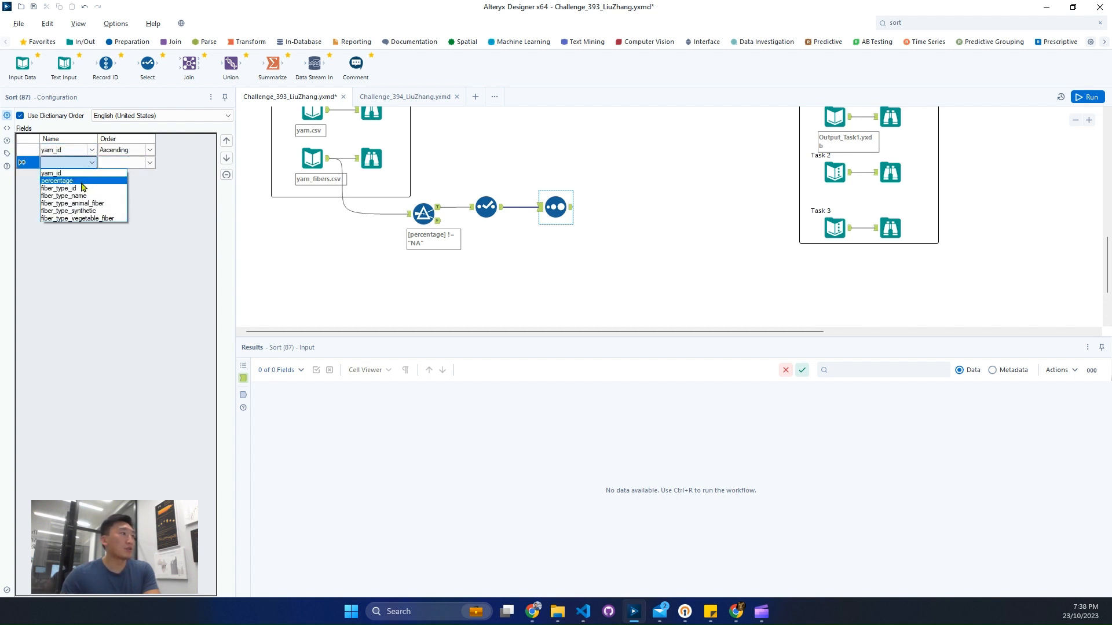
{"action": "left_click", "coordinate": [84, 182]}
{"action": "left_click", "coordinate": [149, 166]}
{"action": "left_click", "coordinate": [122, 181]}
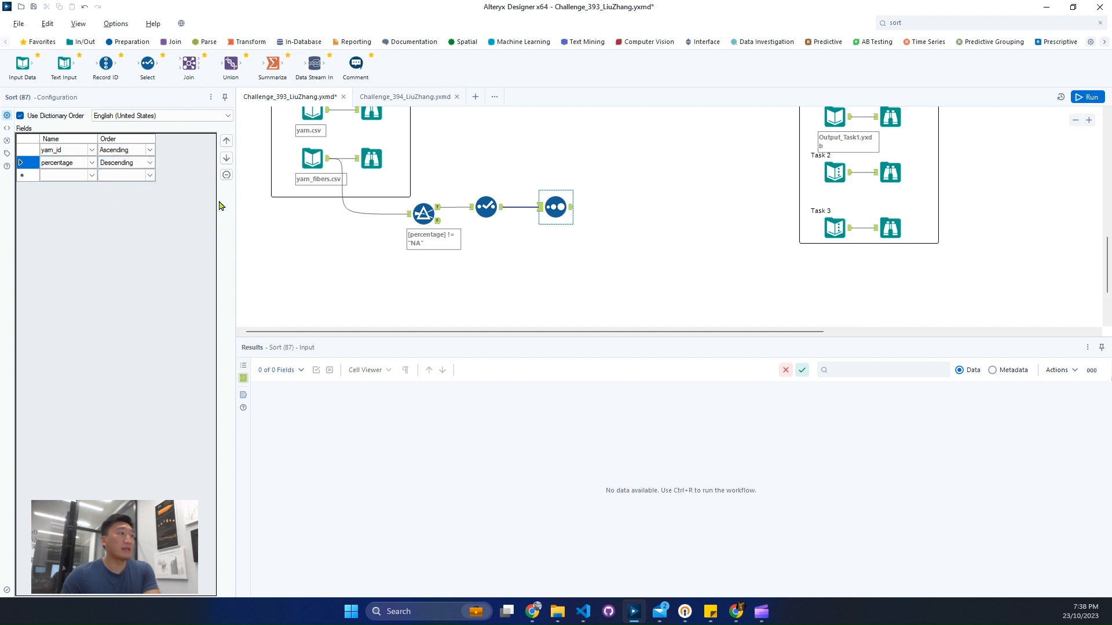
Step: Add a Sample tool after the Sort tool that keeps the first 1 row grouped by yarn_id
{"action": "left_click", "coordinate": [923, 22]}
{"action": "type", "text": "sam"}
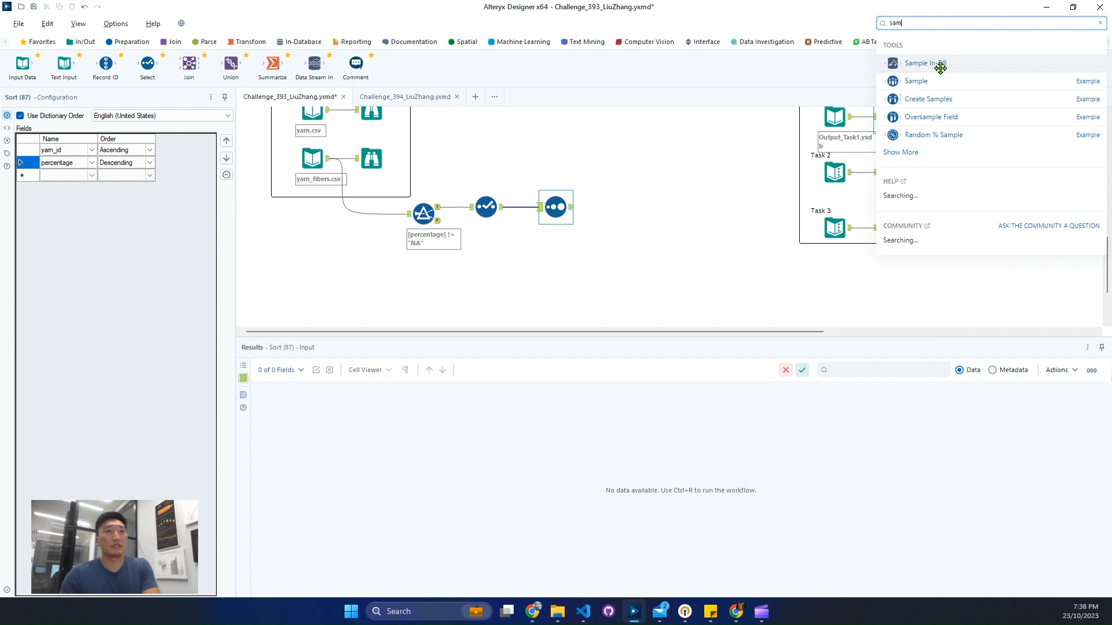
{"action": "left_click_drag", "start_coordinate": [929, 80], "coordinate": [633, 208]}
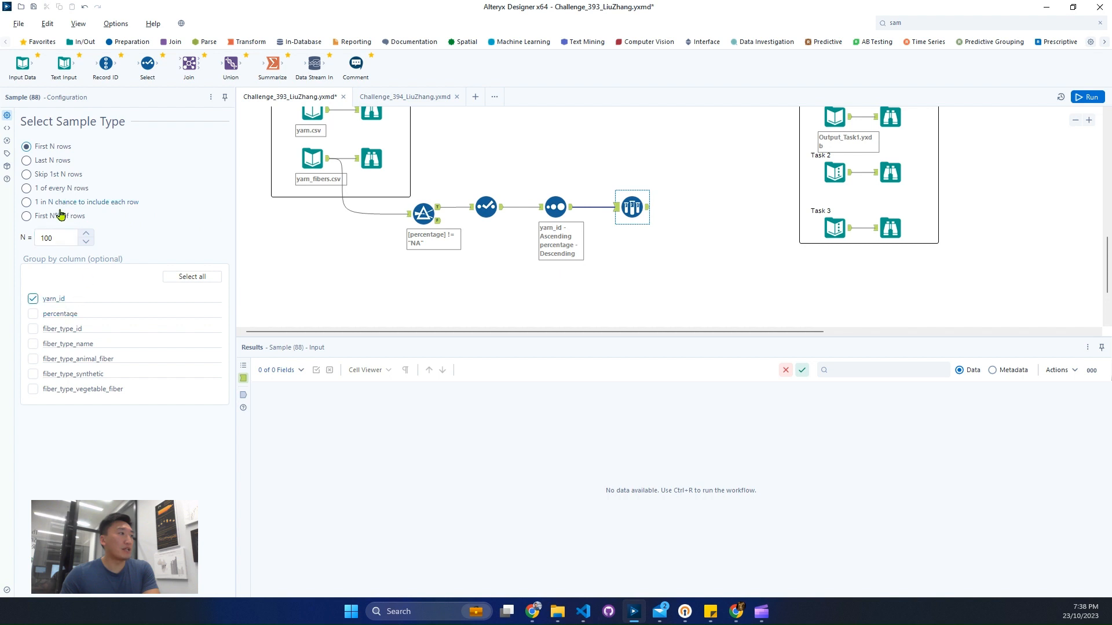
{"action": "double_click", "coordinate": [60, 235]}
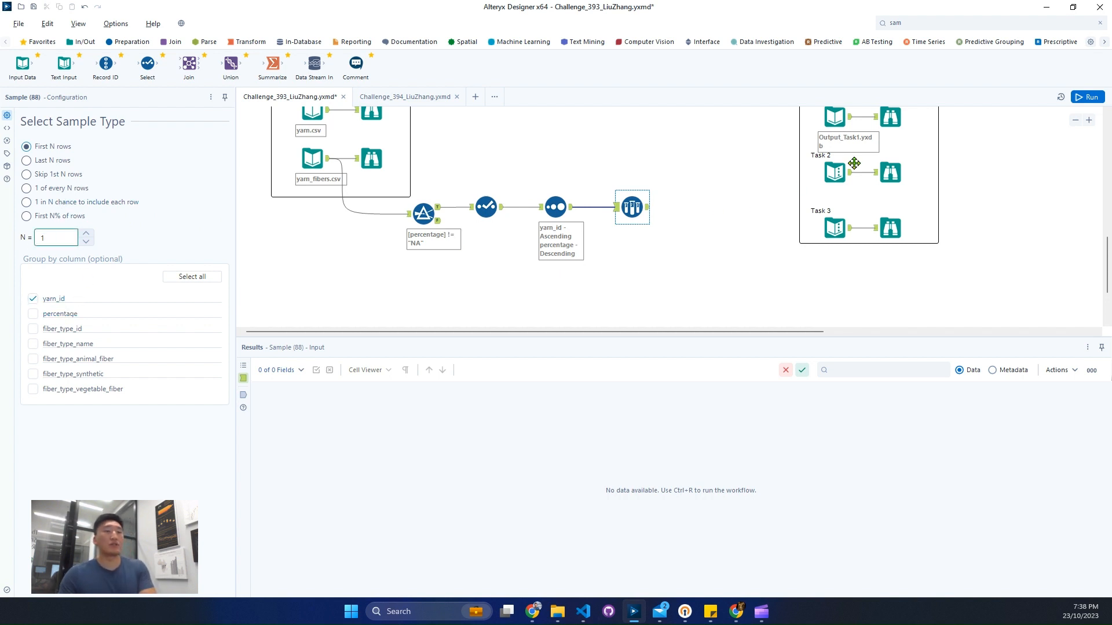
Step: Run the workflow and compare the Sample output with the expected Task 1 output and the task descriptions
{"action": "left_click", "coordinate": [1087, 96]}
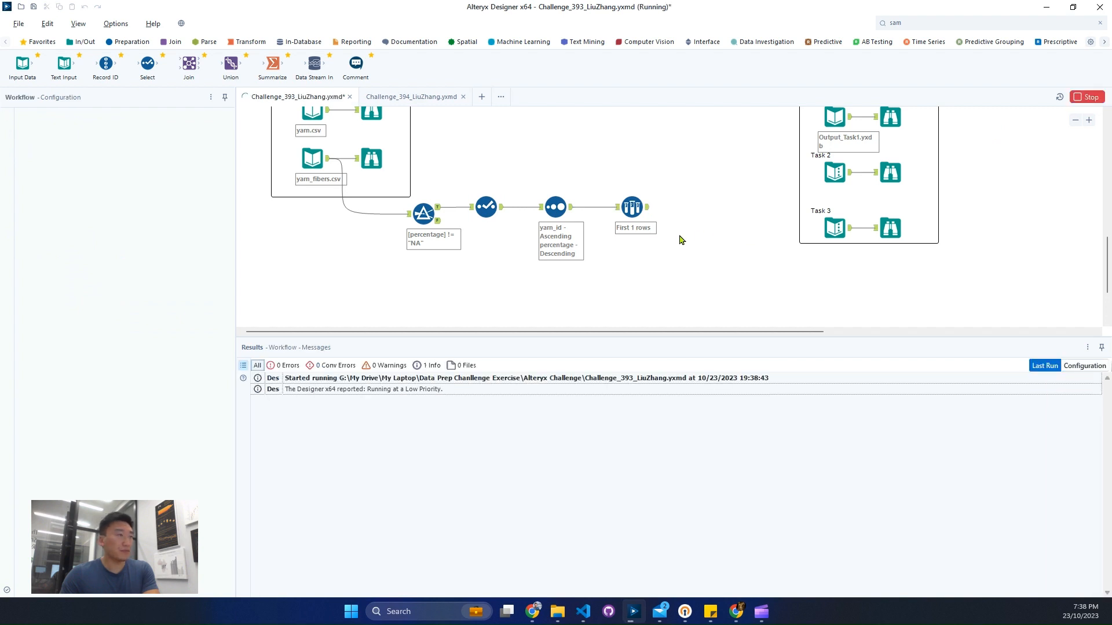
{"action": "left_click", "coordinate": [647, 211]}
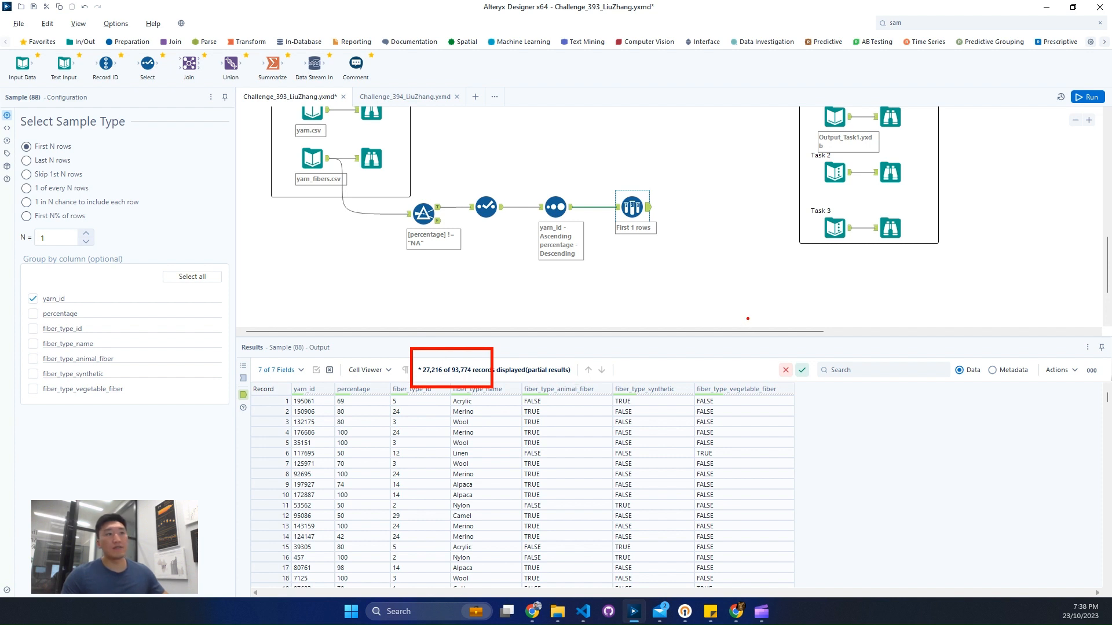
{"action": "scroll", "coordinate": [851, 241], "scroll_direction": "up", "scroll_amount": 1}
{"action": "left_click", "coordinate": [889, 165]}
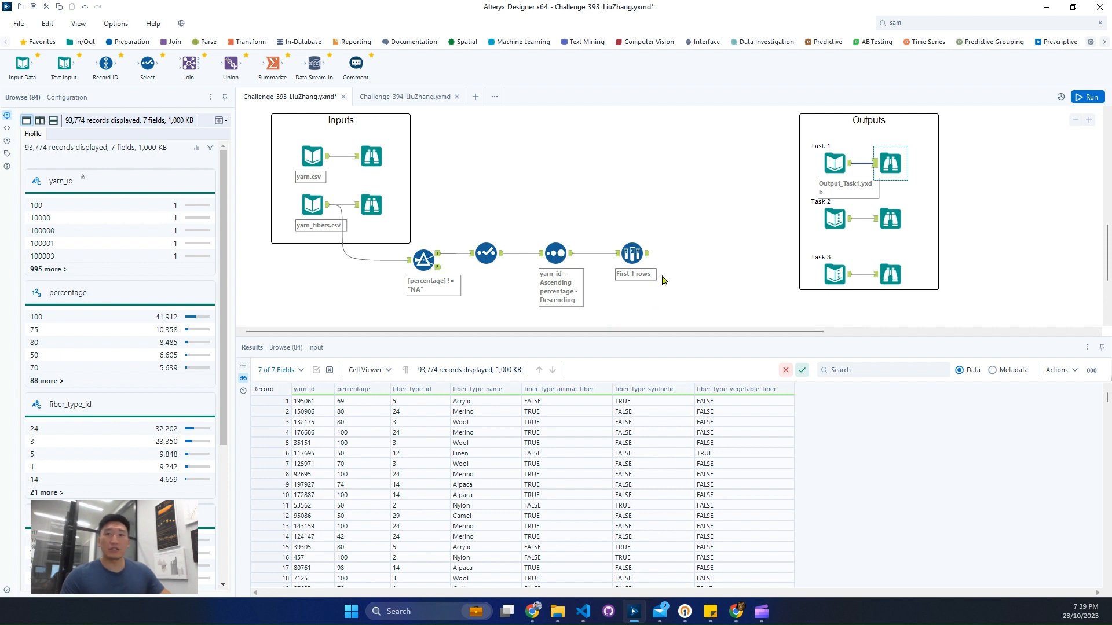
{"action": "scroll", "coordinate": [698, 270], "scroll_direction": "up", "scroll_amount": 2}
{"action": "scroll", "coordinate": [697, 270], "scroll_direction": "up", "scroll_amount": 1}
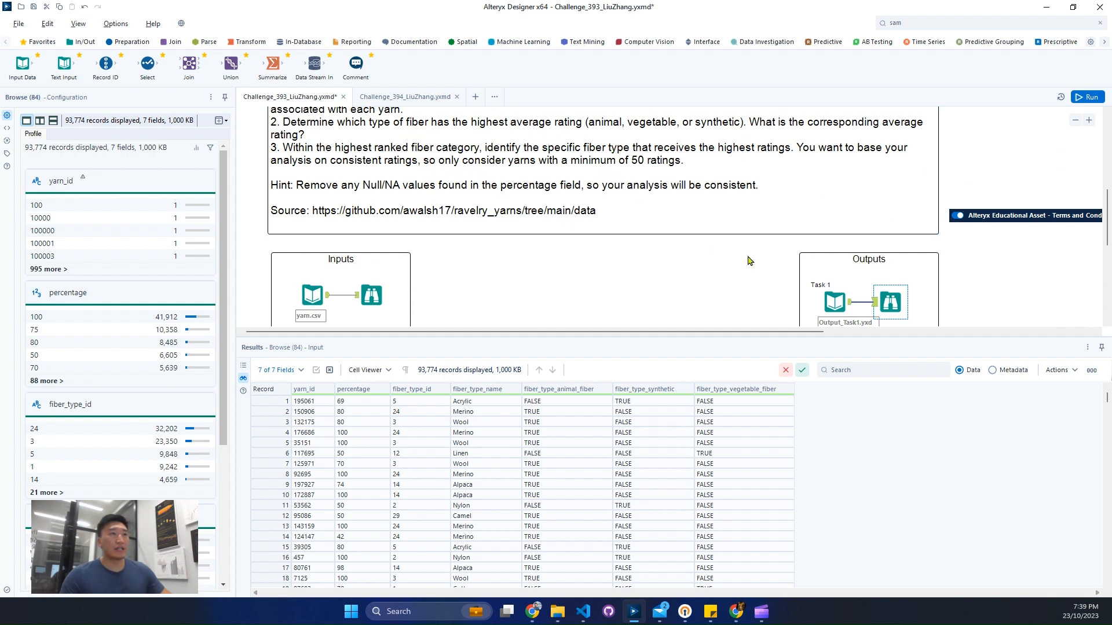
{"action": "scroll", "coordinate": [638, 280], "scroll_direction": "down", "scroll_amount": 3}
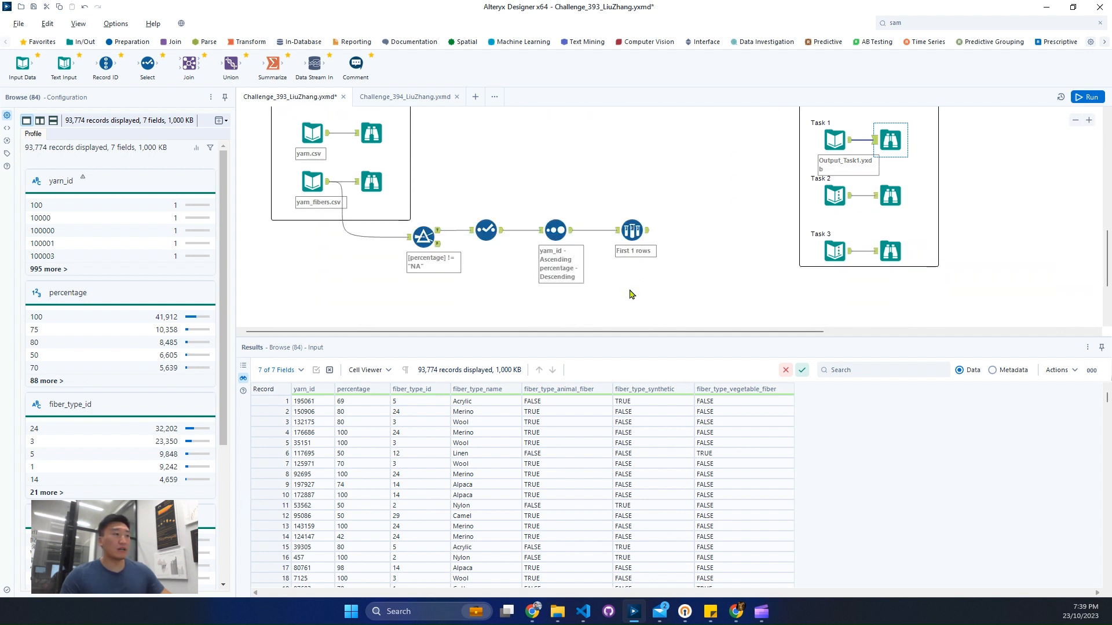
Step: Add a Transpose tool after the Sample tool with yarn_id, percentage, fiber_type_id and fiber_type_name as keys and the animal, synthetic and vegetable fiber columns as data
{"action": "left_click", "coordinate": [637, 231]}
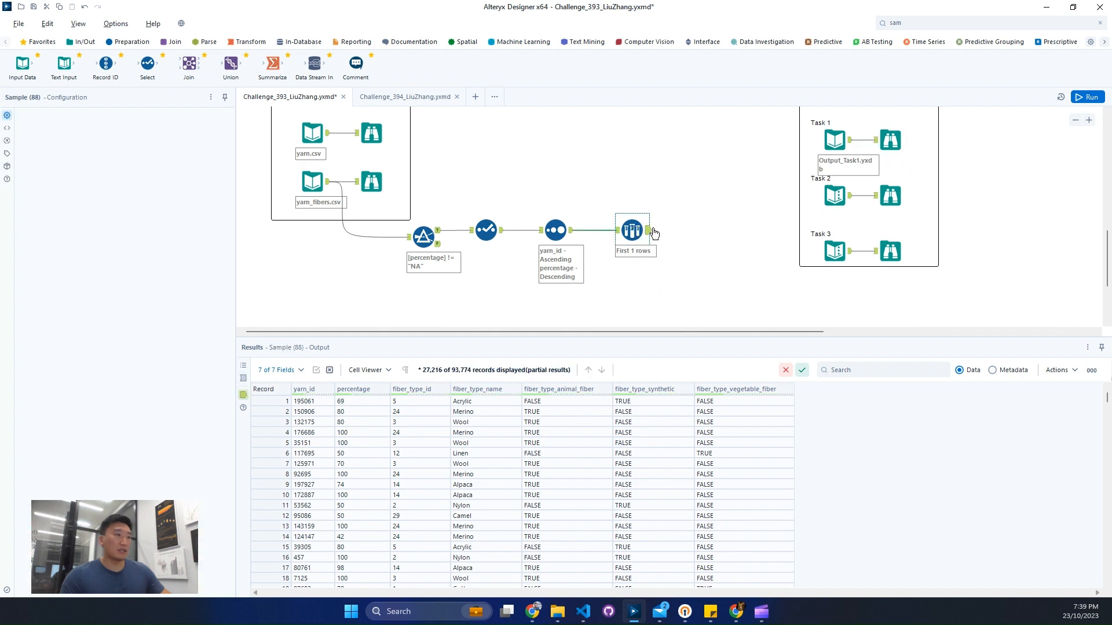
{"action": "left_click", "coordinate": [238, 44]}
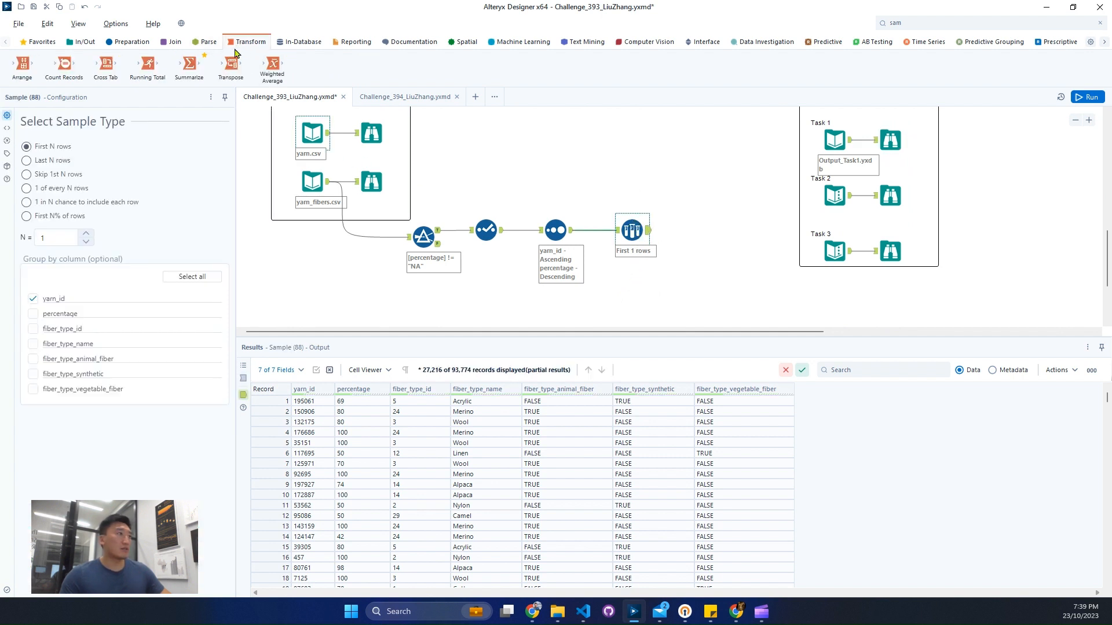
{"action": "left_click_drag", "start_coordinate": [531, 402], "coordinate": [794, 433]}
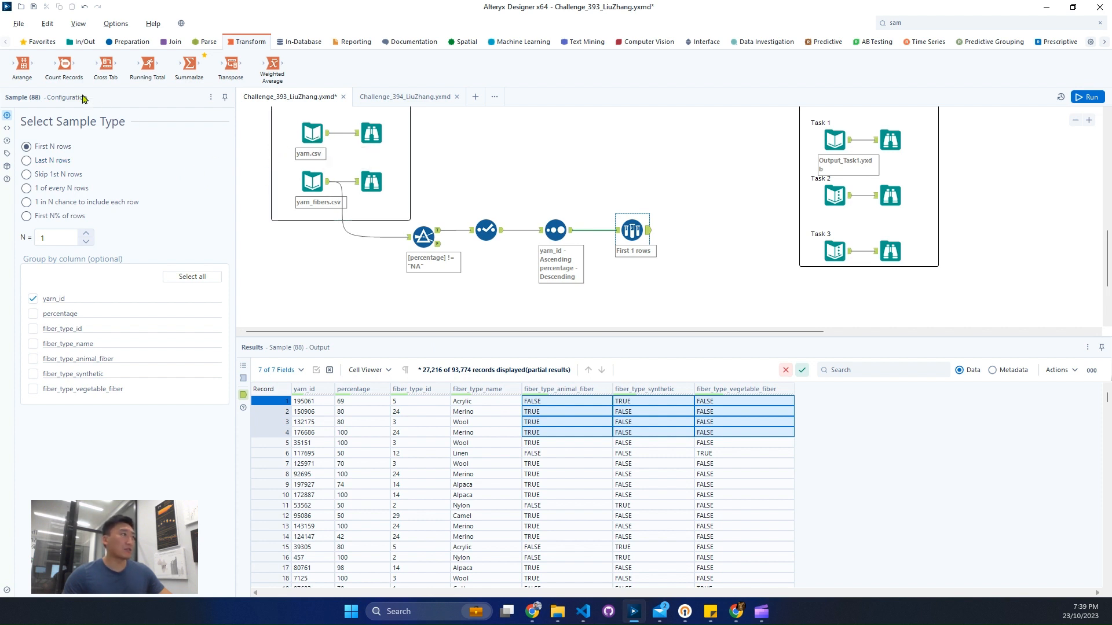
{"action": "left_click_drag", "start_coordinate": [105, 65], "coordinate": [702, 233]}
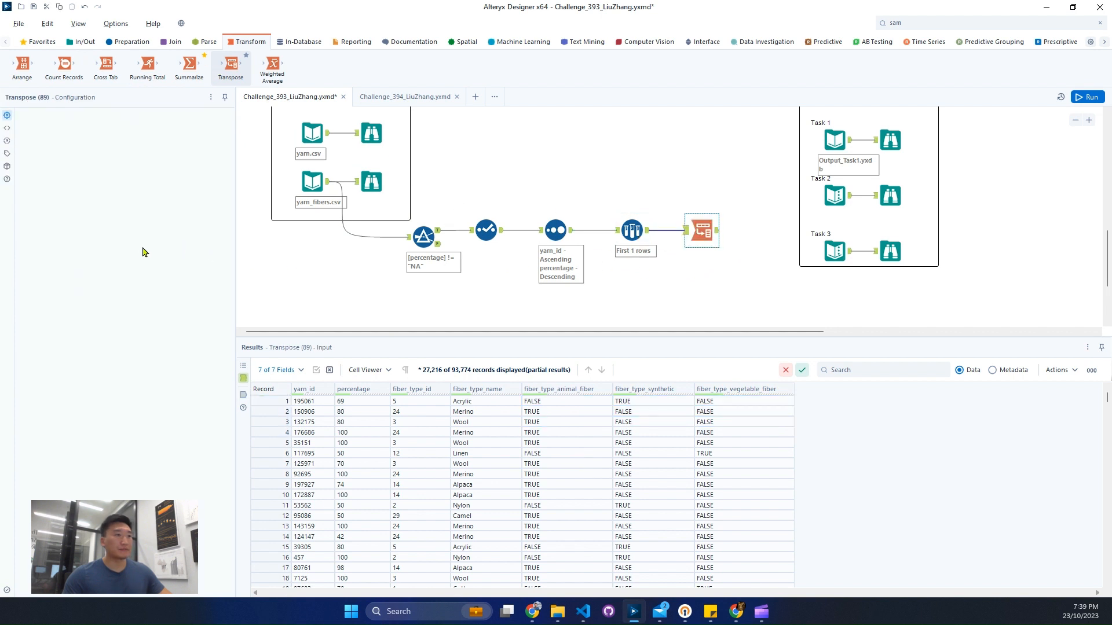
{"action": "left_click", "coordinate": [56, 196]}
{"action": "left_click", "coordinate": [64, 208]}
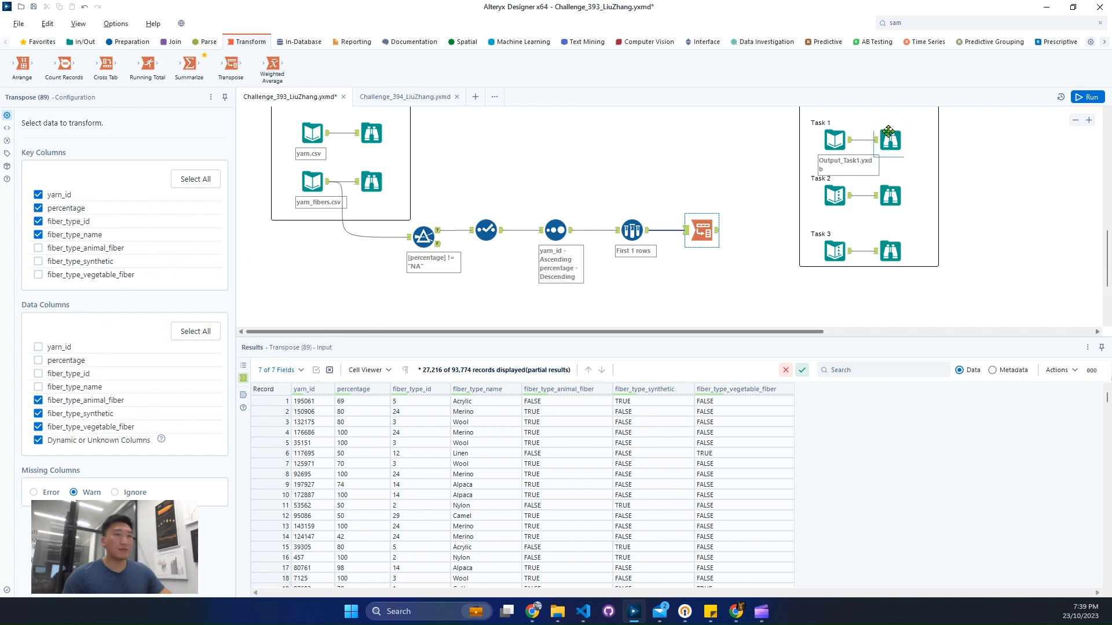
Step: Run the workflow and display the Transpose tool's output records
{"action": "scroll", "coordinate": [911, 109], "scroll_direction": "down", "scroll_amount": 1}
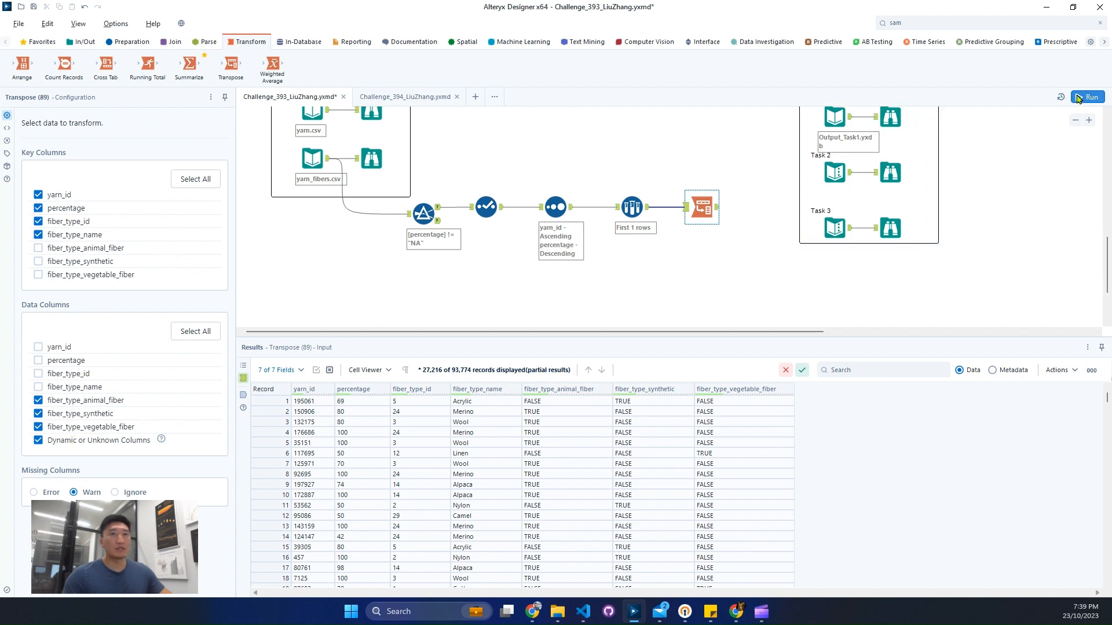
{"action": "left_click", "coordinate": [1078, 99]}
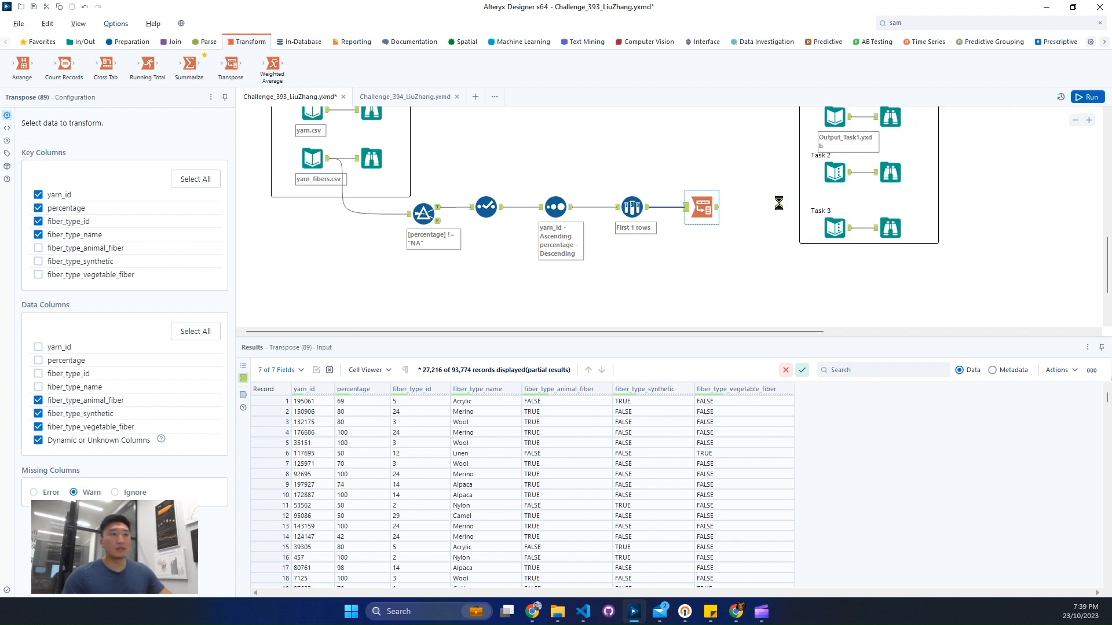
{"action": "left_click", "coordinate": [718, 212]}
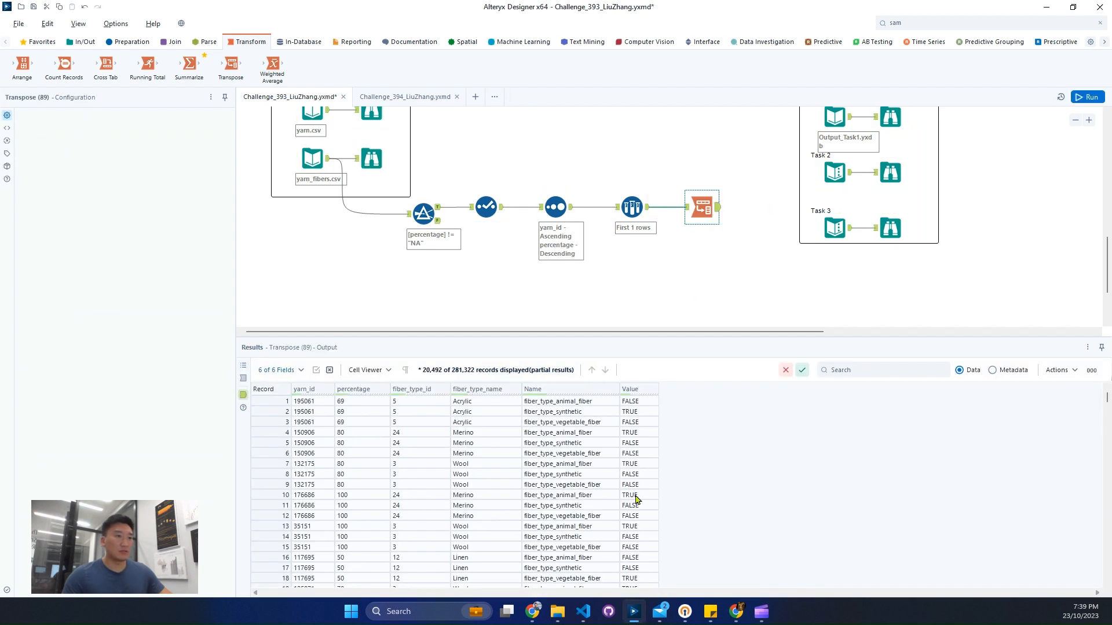
Step: Add a Filter tool connected after the Transpose tool to separate the fiber category flags of each yarn
{"action": "left_click_drag", "start_coordinate": [640, 433], "coordinate": [643, 448]}
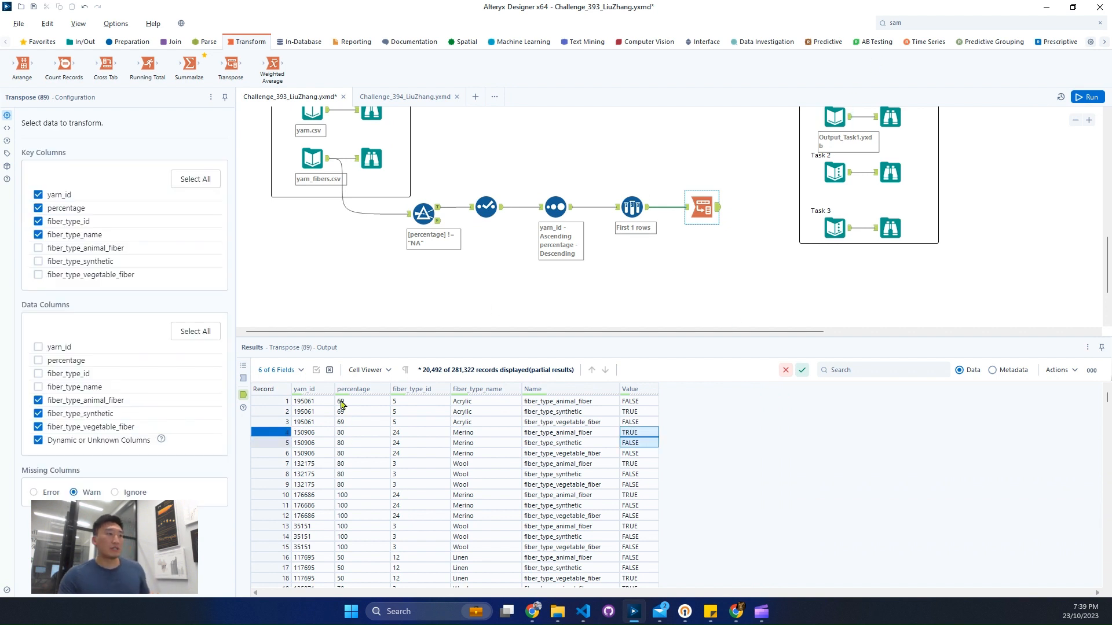
{"action": "left_click_drag", "start_coordinate": [297, 423], "coordinate": [282, 391]}
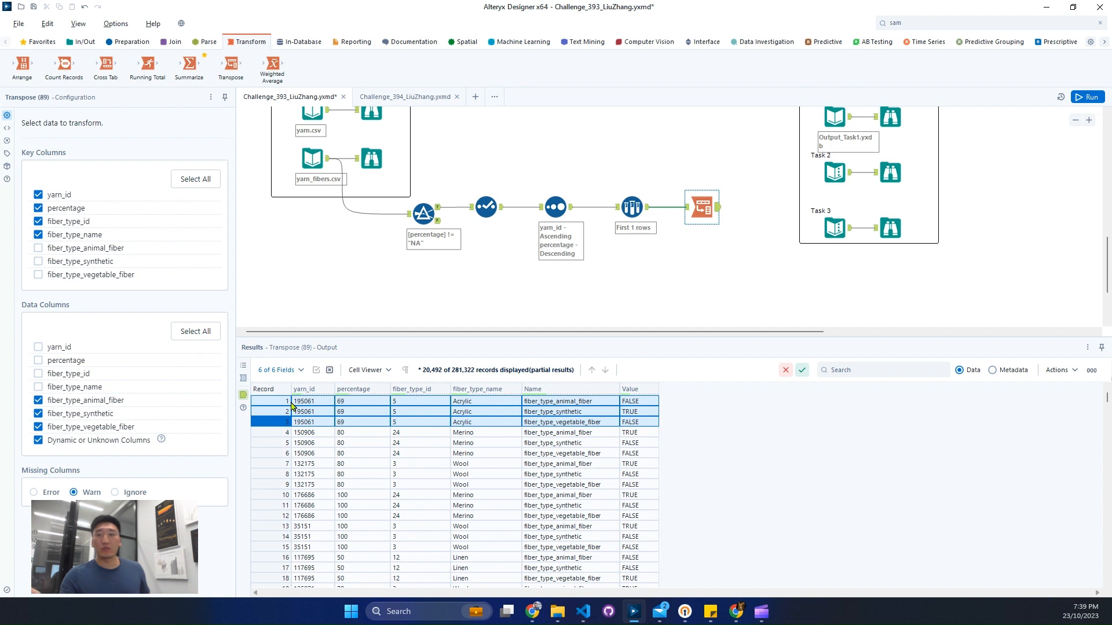
{"action": "left_click", "coordinate": [1001, 21]}
{"action": "type", "text": "fil"}
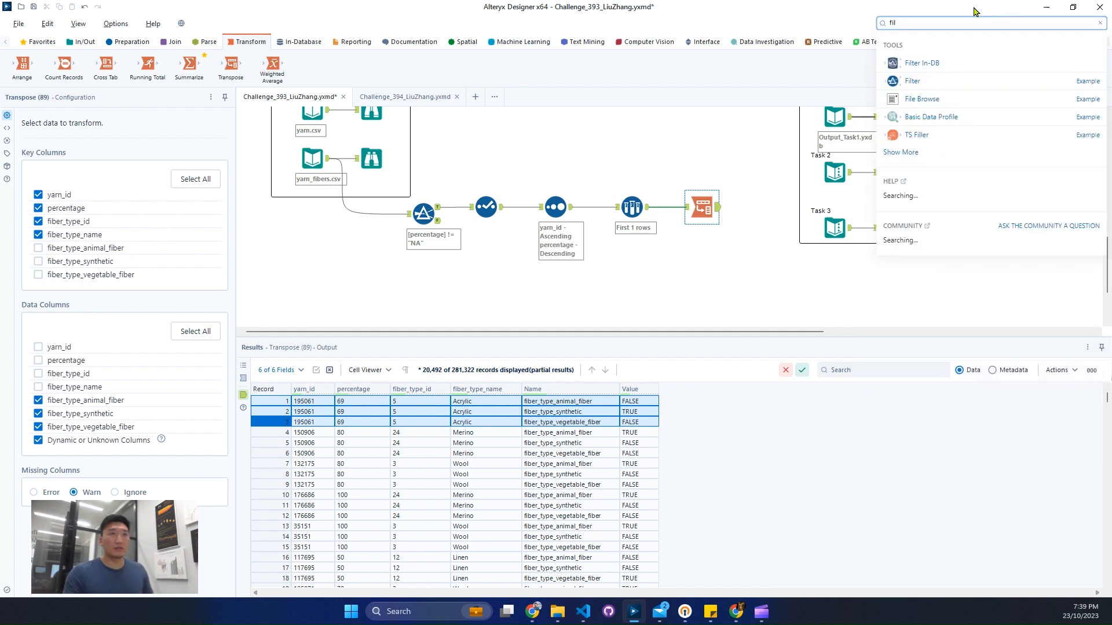
{"action": "left_click_drag", "start_coordinate": [781, 188], "coordinate": [765, 207]}
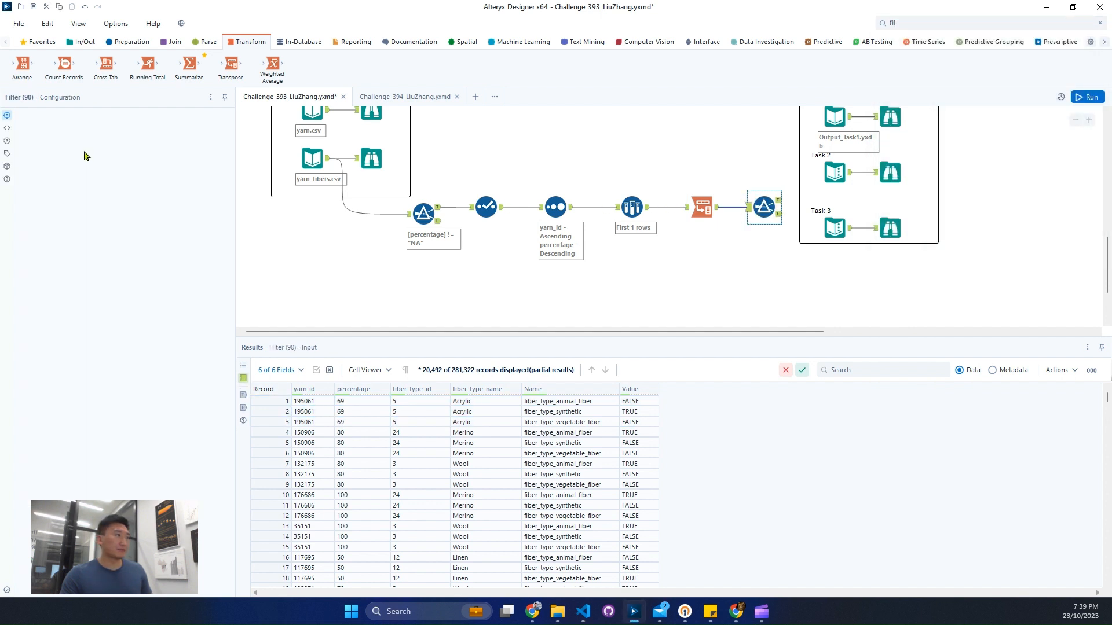
Step: Configure the Filter after the Transpose tool to keep records where Value equals TRUE
{"action": "right_click", "coordinate": [644, 412]}
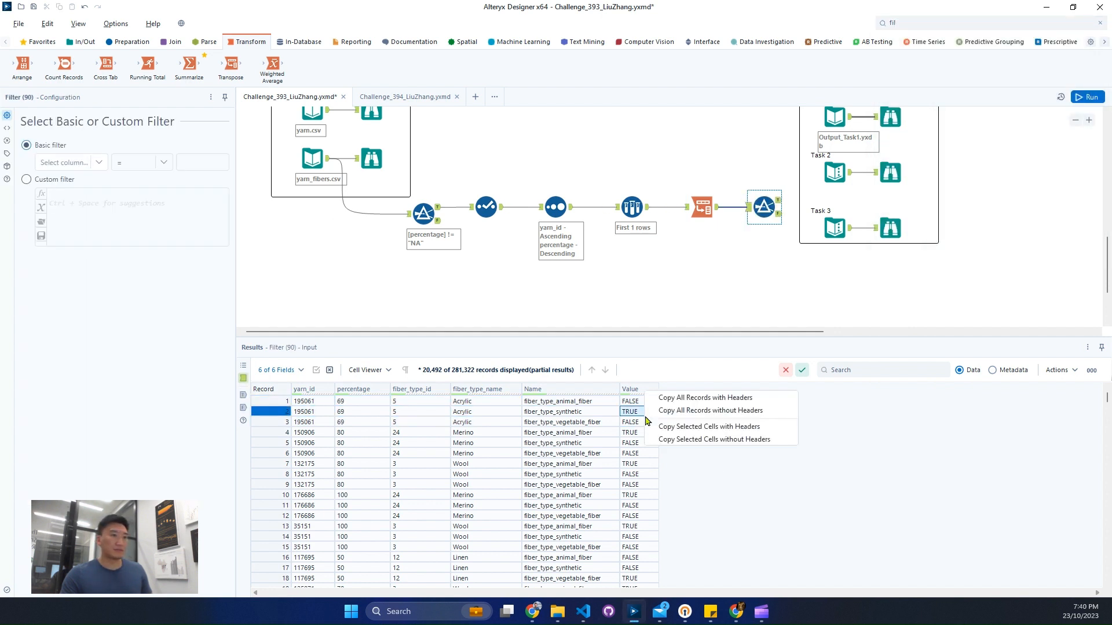
{"action": "left_click", "coordinate": [675, 439]}
{"action": "left_click", "coordinate": [577, 346]}
{"action": "left_click", "coordinate": [65, 162]}
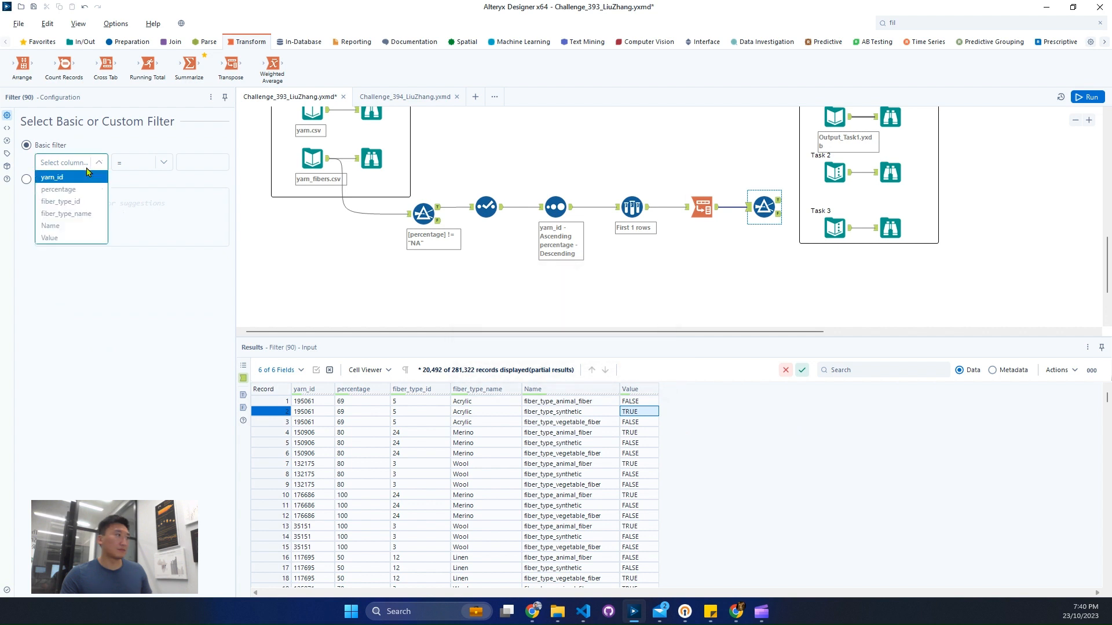
{"action": "left_click", "coordinate": [58, 235]}
{"action": "left_click", "coordinate": [194, 162]}
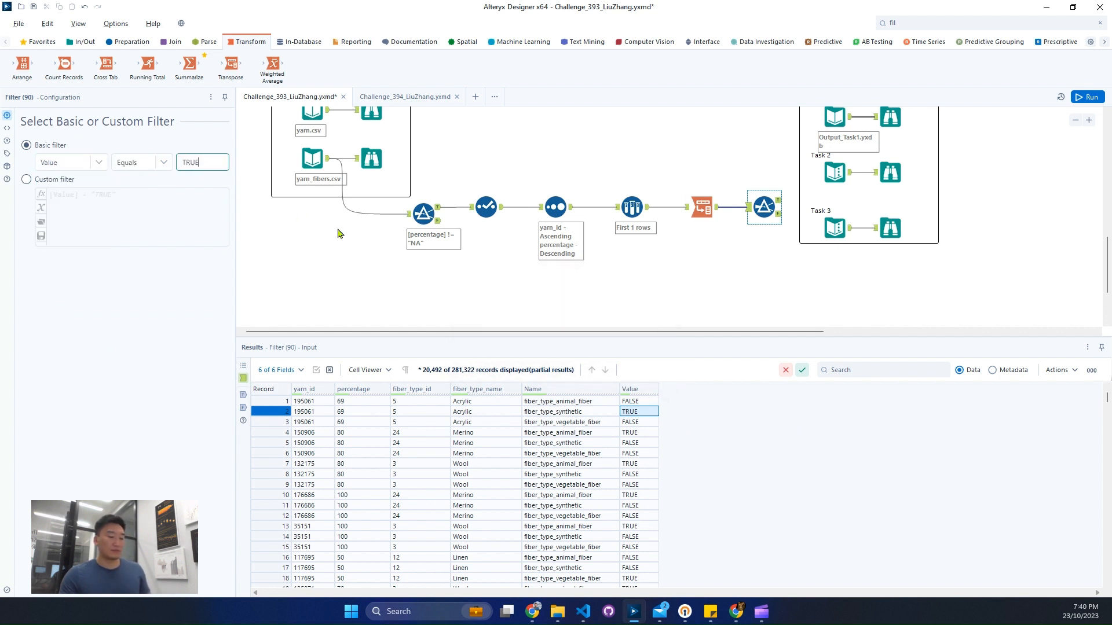
Step: Run the workflow and compare the new Filter's True output with the expected Task 1 output
{"action": "key", "text": "ctrl+r"}
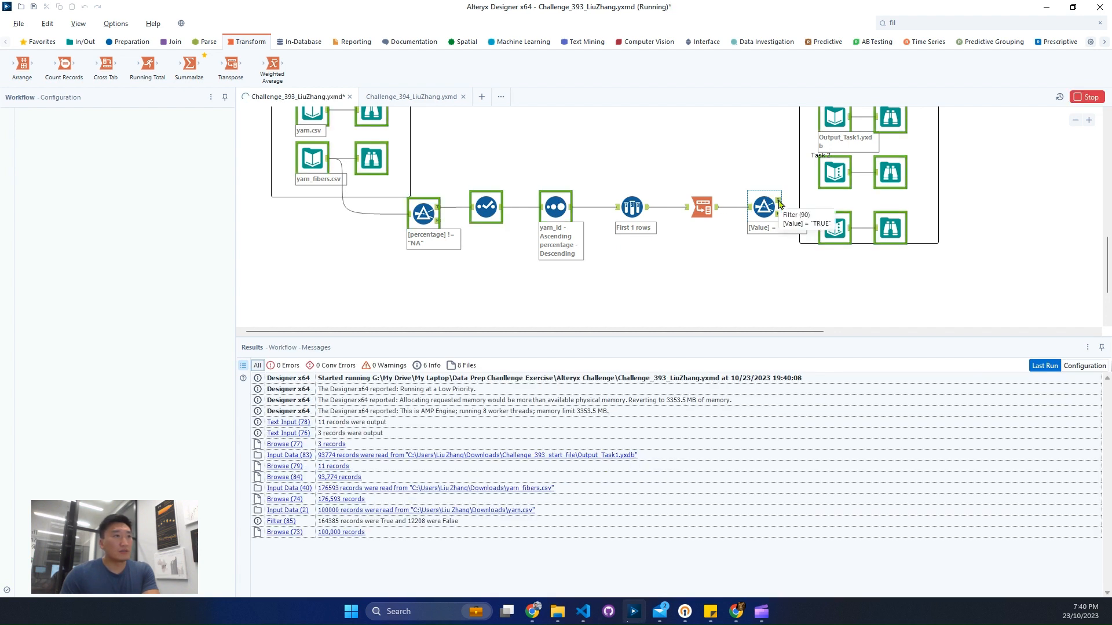
{"action": "left_click", "coordinate": [779, 203]}
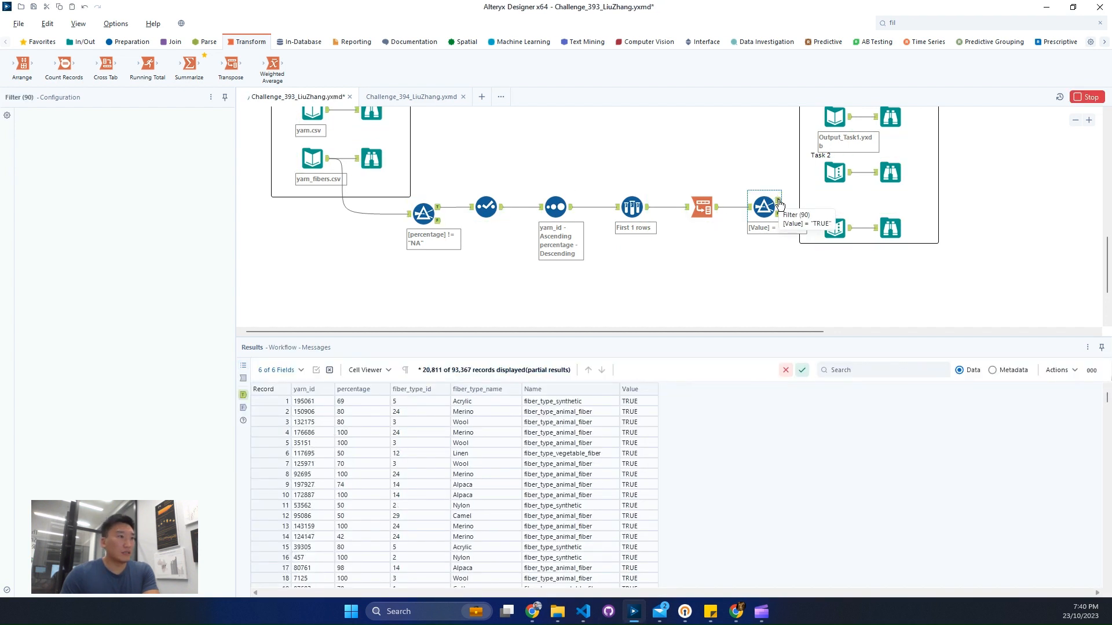
{"action": "scroll", "coordinate": [822, 260], "scroll_direction": "up", "scroll_amount": 2}
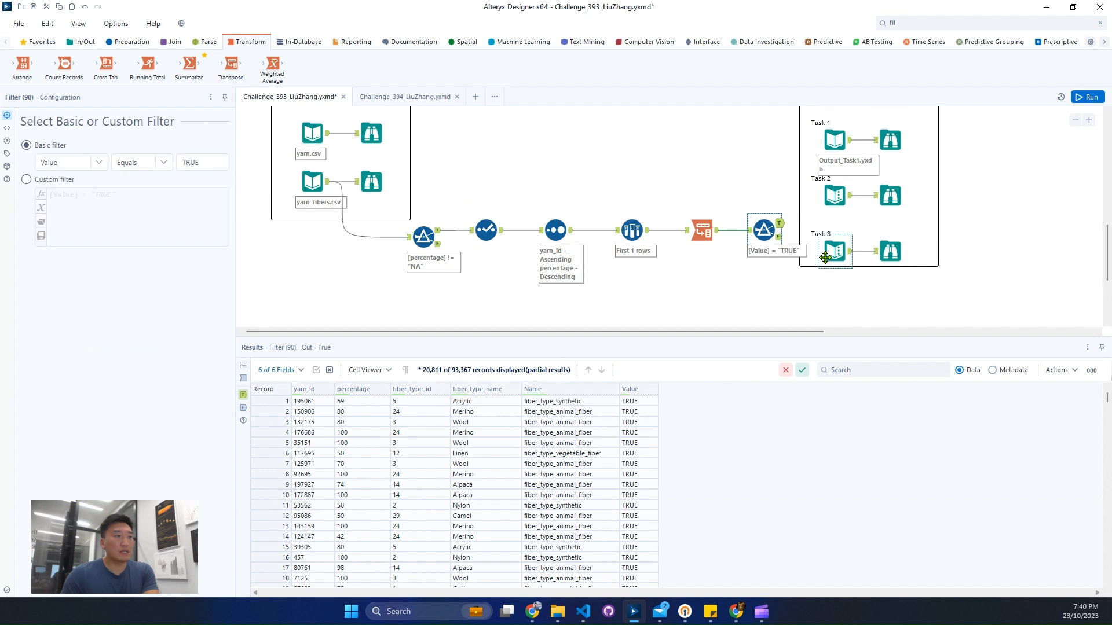
{"action": "left_click", "coordinate": [897, 166]}
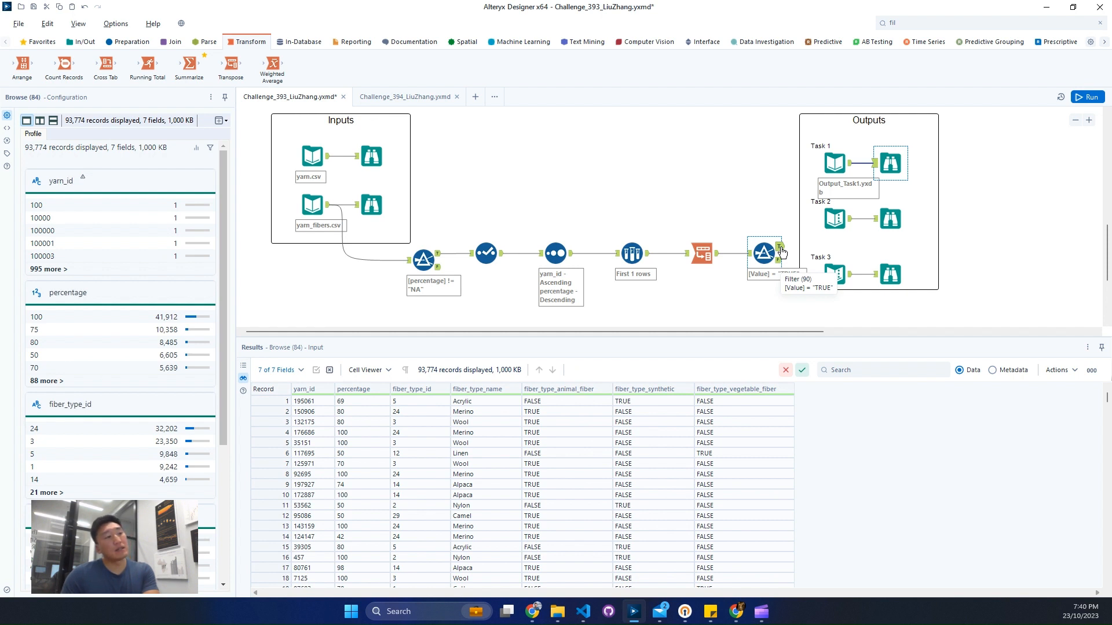
{"action": "left_click", "coordinate": [780, 250]}
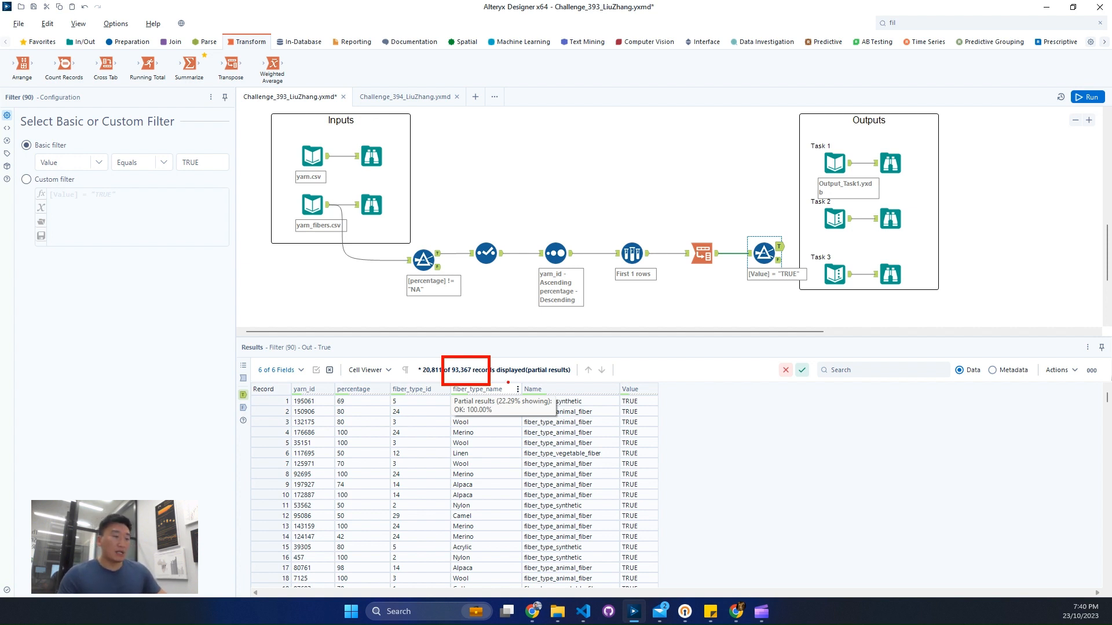
{"action": "left_click", "coordinate": [303, 405]}
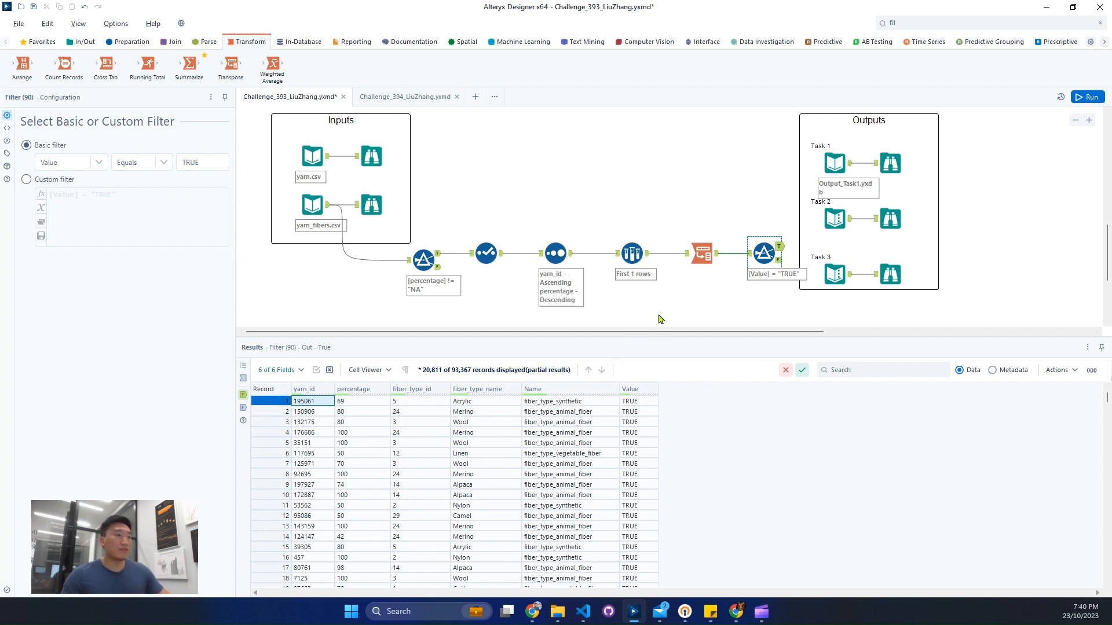
{"action": "left_click", "coordinate": [779, 250]}
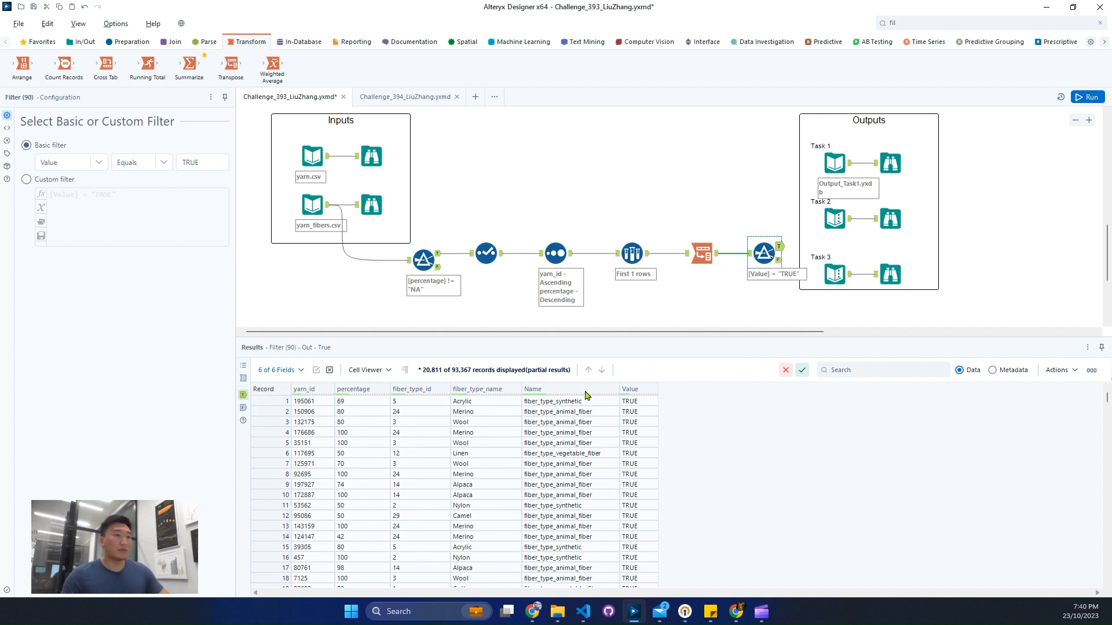
Step: Examine the rating_average values and the field metadata in the yarn.csv Browse results
{"action": "left_click", "coordinate": [387, 165]}
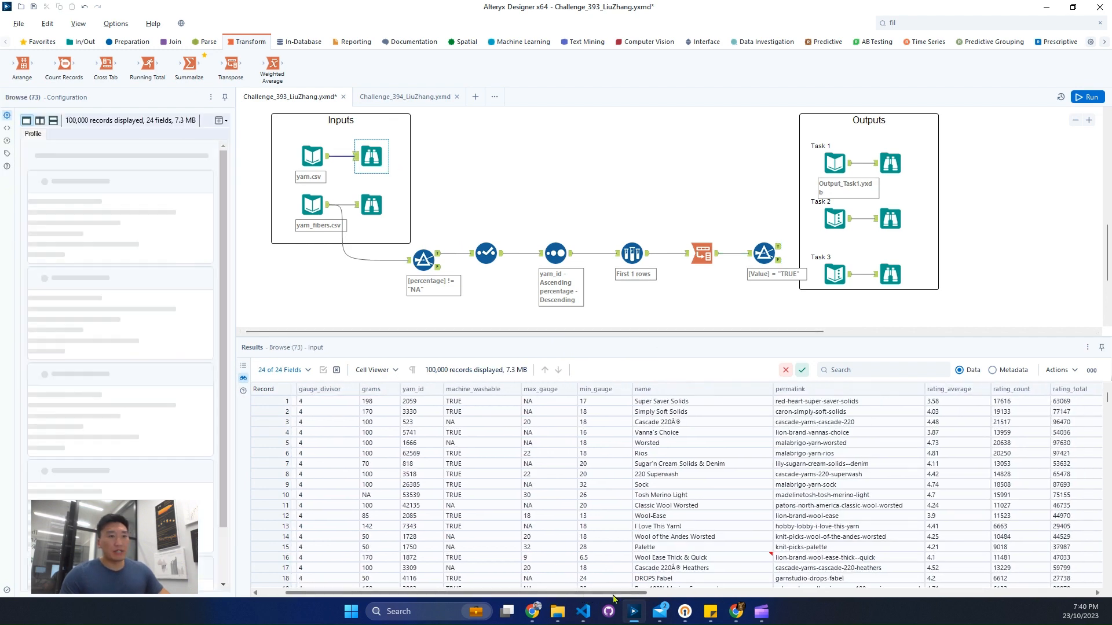
{"action": "left_click_drag", "start_coordinate": [613, 598], "coordinate": [719, 598]}
{"action": "left_click_drag", "start_coordinate": [732, 402], "coordinate": [746, 502]}
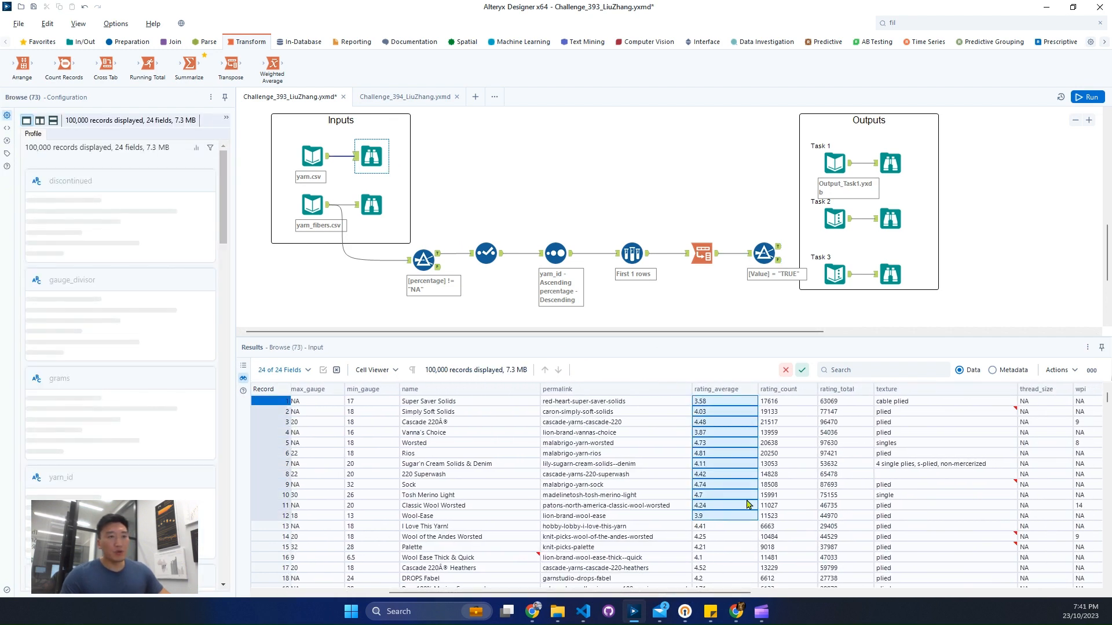
{"action": "left_click", "coordinate": [994, 370]}
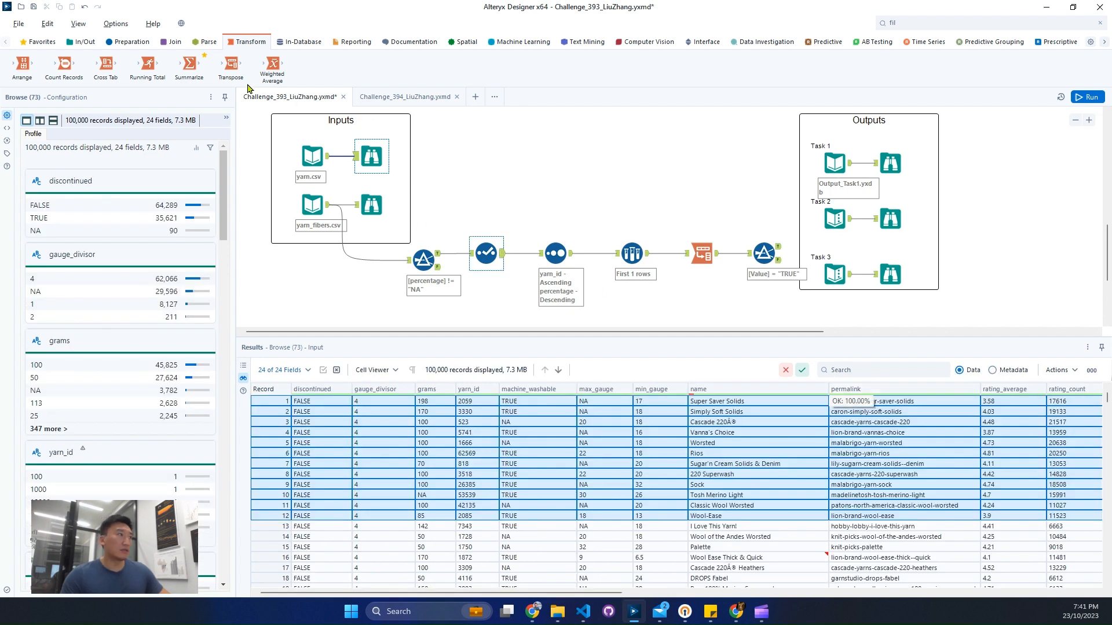
Step: Add an Auto Field tool connected to the yarn.csv input
{"action": "left_click", "coordinate": [930, 20]}
{"action": "type", "text": "aut"}
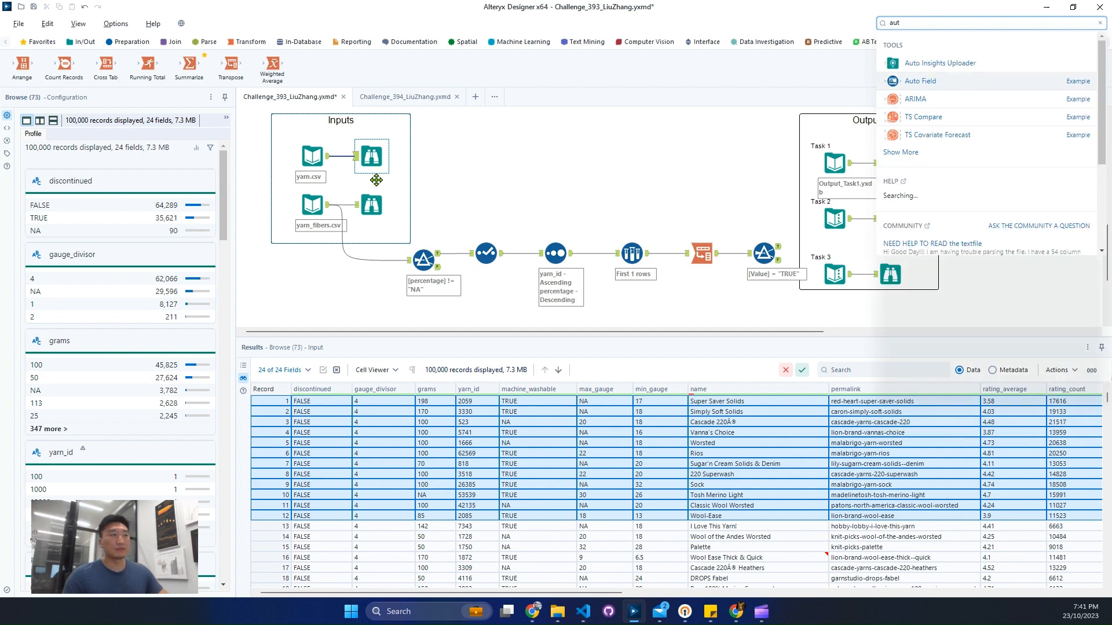
{"action": "left_click_drag", "start_coordinate": [920, 80], "coordinate": [441, 184]}
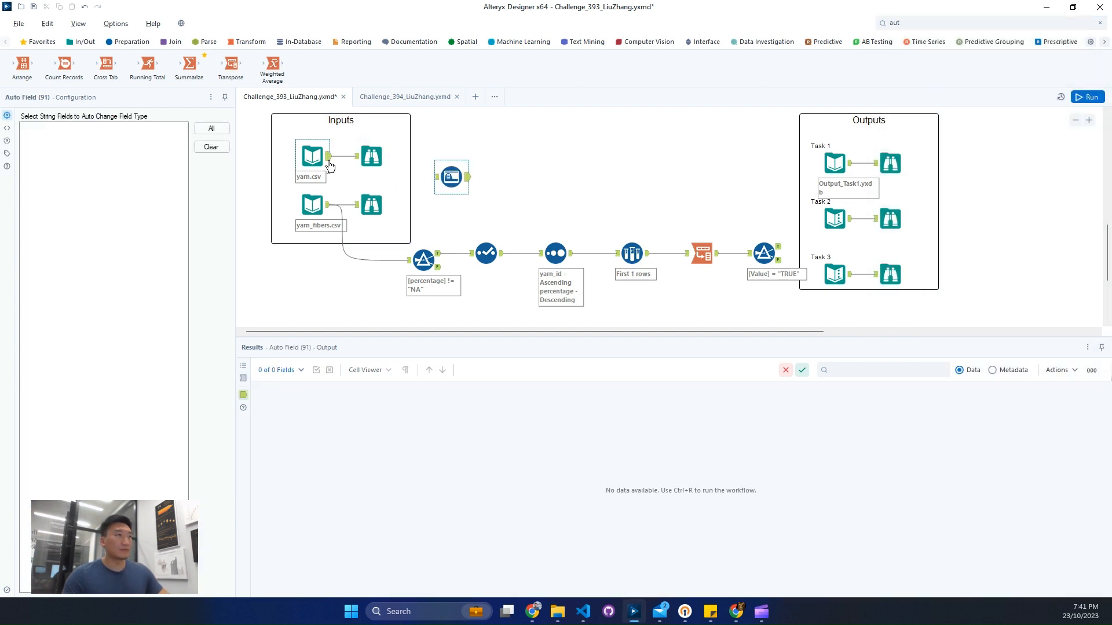
Step: Run the workflow and check the data type of rating_average in the Auto Field output's metadata
{"action": "left_click", "coordinate": [1084, 98]}
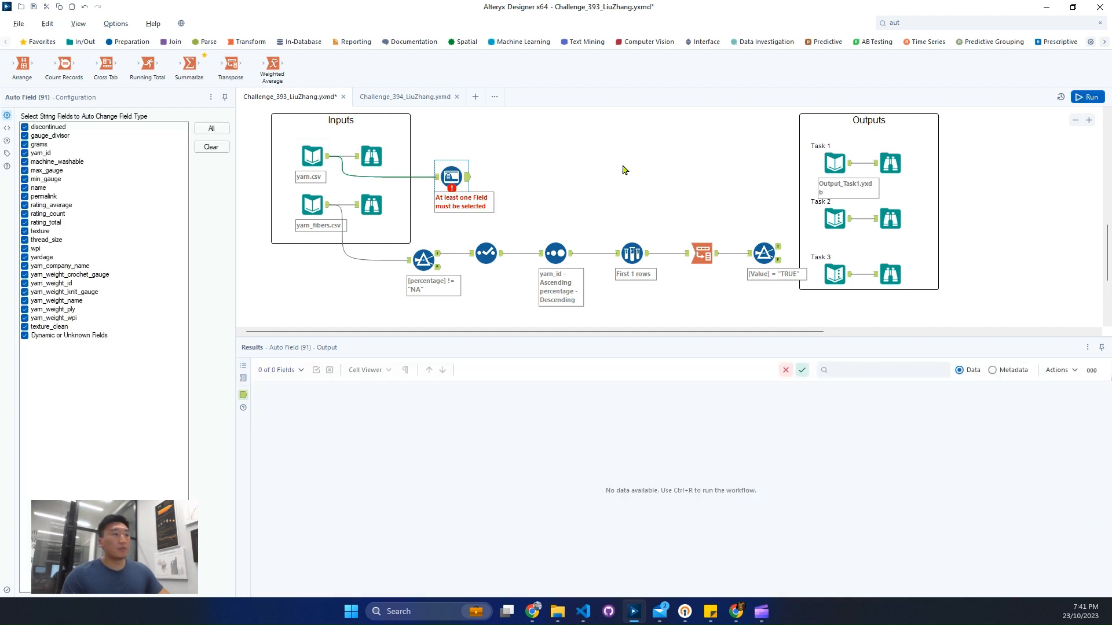
{"action": "key", "text": "ctrl+r"}
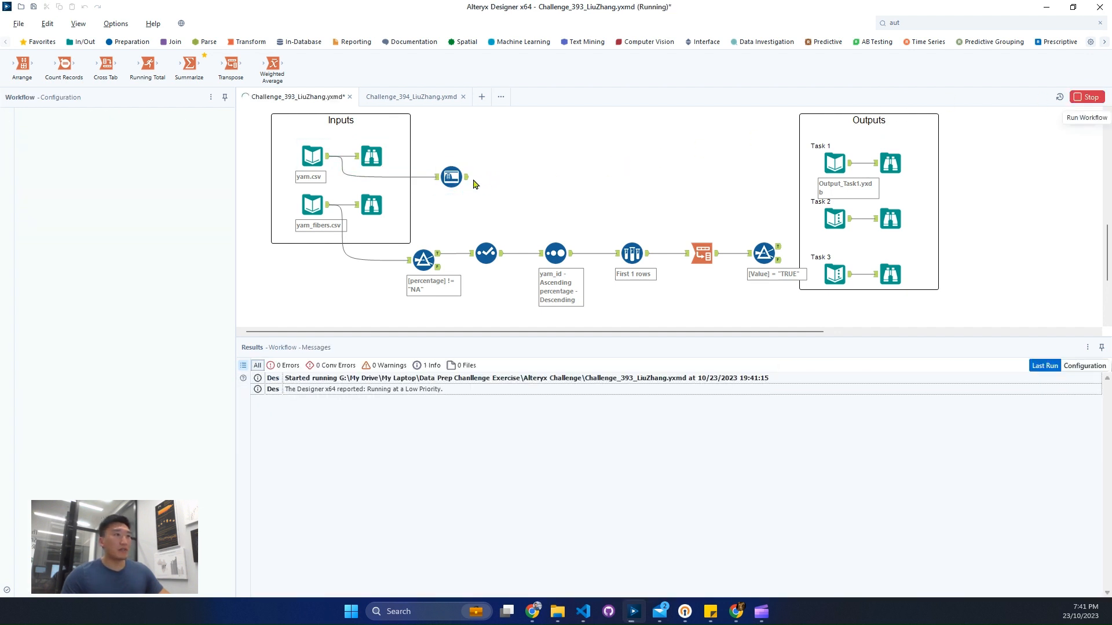
{"action": "left_click", "coordinate": [467, 178]}
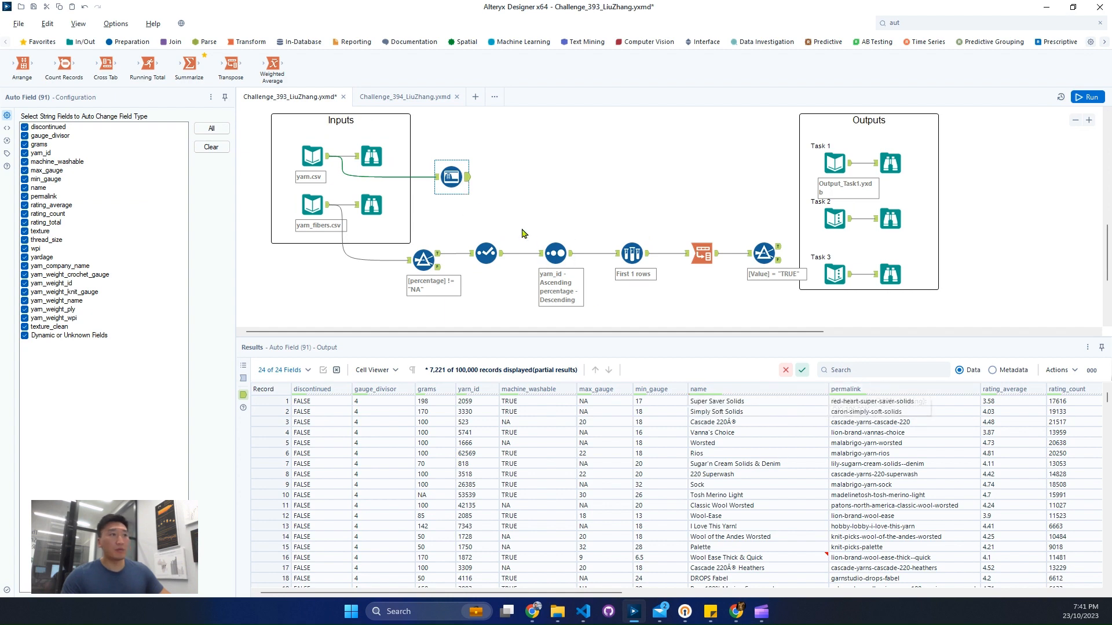
{"action": "left_click", "coordinate": [992, 370]}
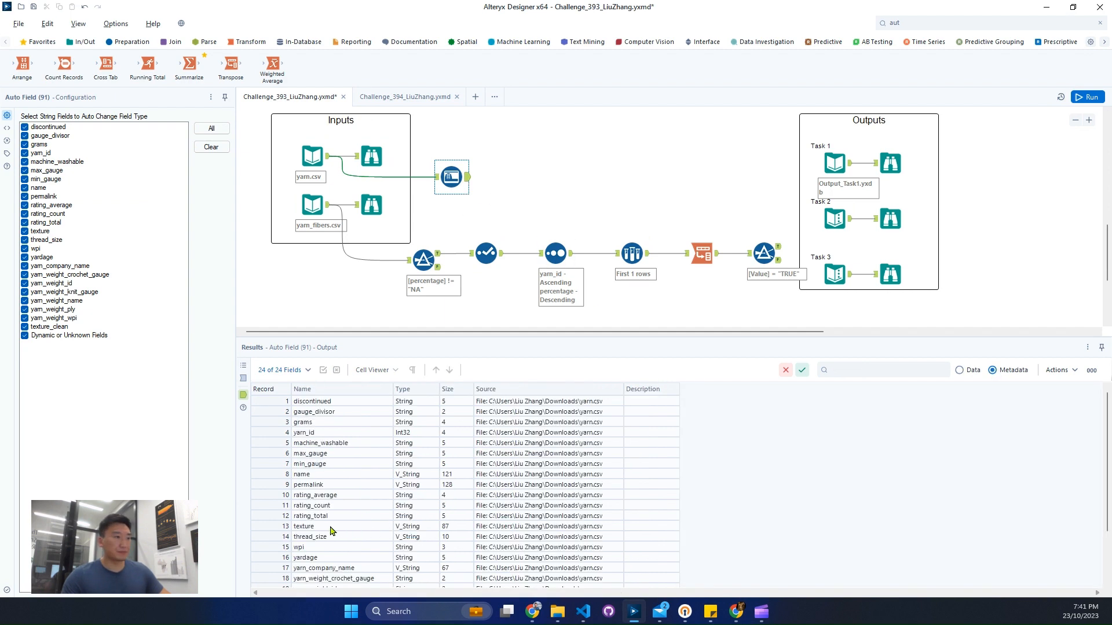
{"action": "left_click", "coordinate": [282, 496]}
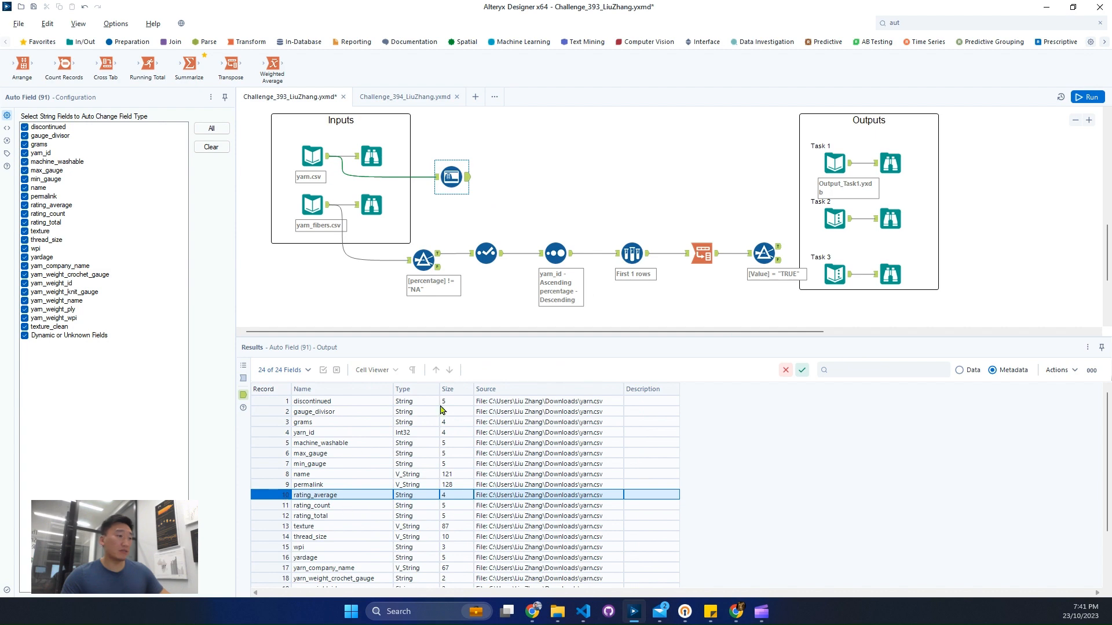
Step: Remove the Auto Field tool from the canvas
{"action": "left_click", "coordinate": [445, 176]}
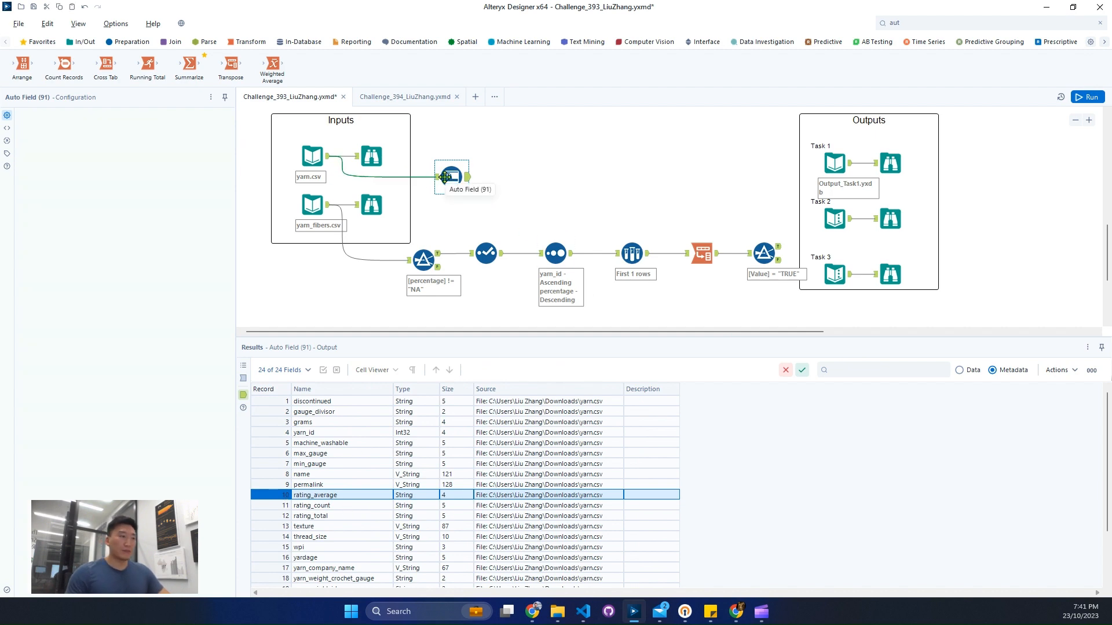
{"action": "left_click", "coordinate": [582, 156]}
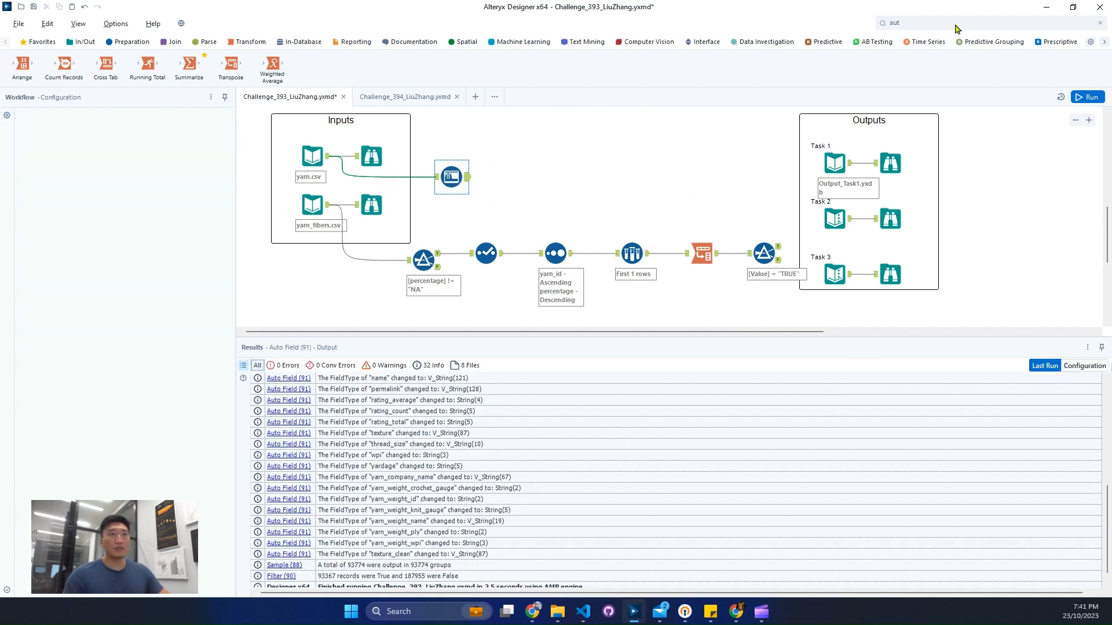
Step: Inspect the yarn.csv Browse profile for non-numeric entries in the rating_average field
{"action": "scroll", "coordinate": [399, 131], "scroll_direction": "up", "scroll_amount": 1}
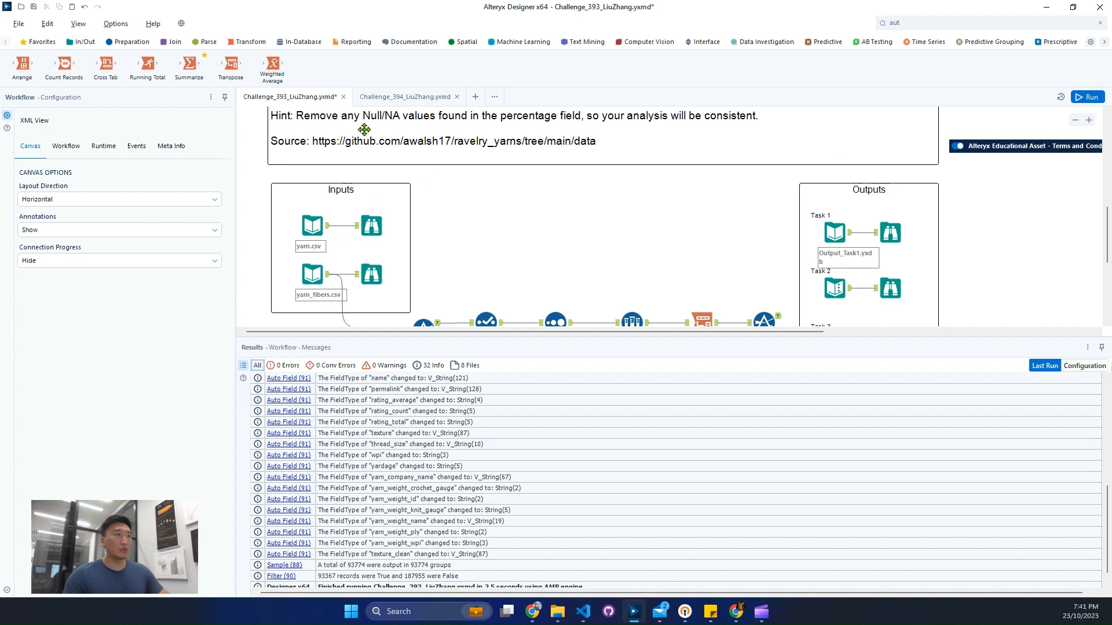
{"action": "left_click", "coordinate": [370, 227]}
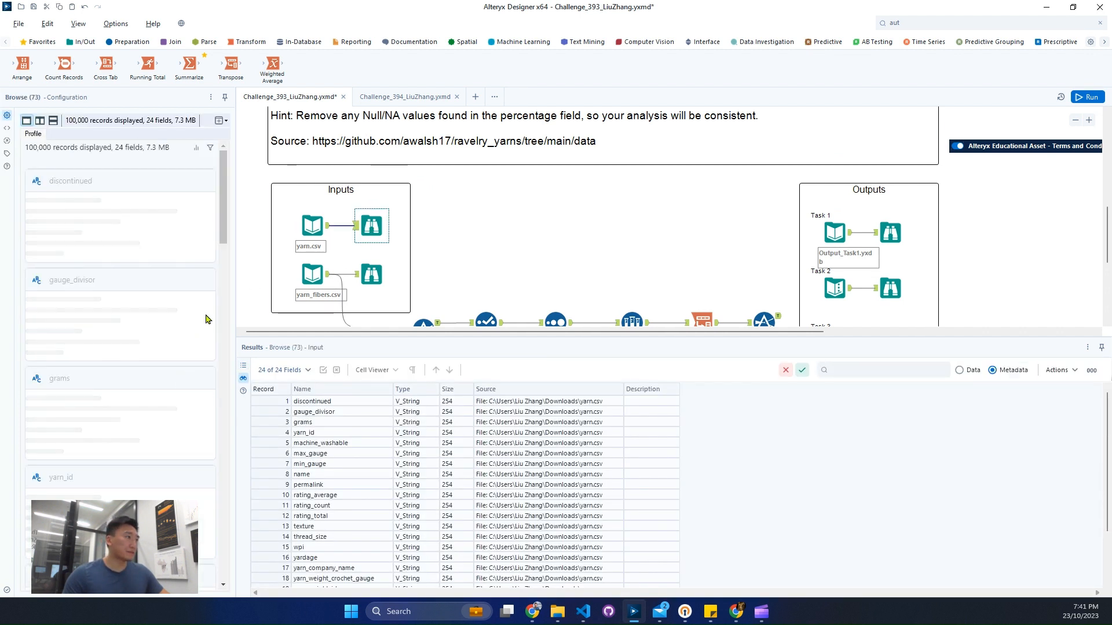
{"action": "scroll", "coordinate": [209, 290], "scroll_direction": "down", "scroll_amount": 5}
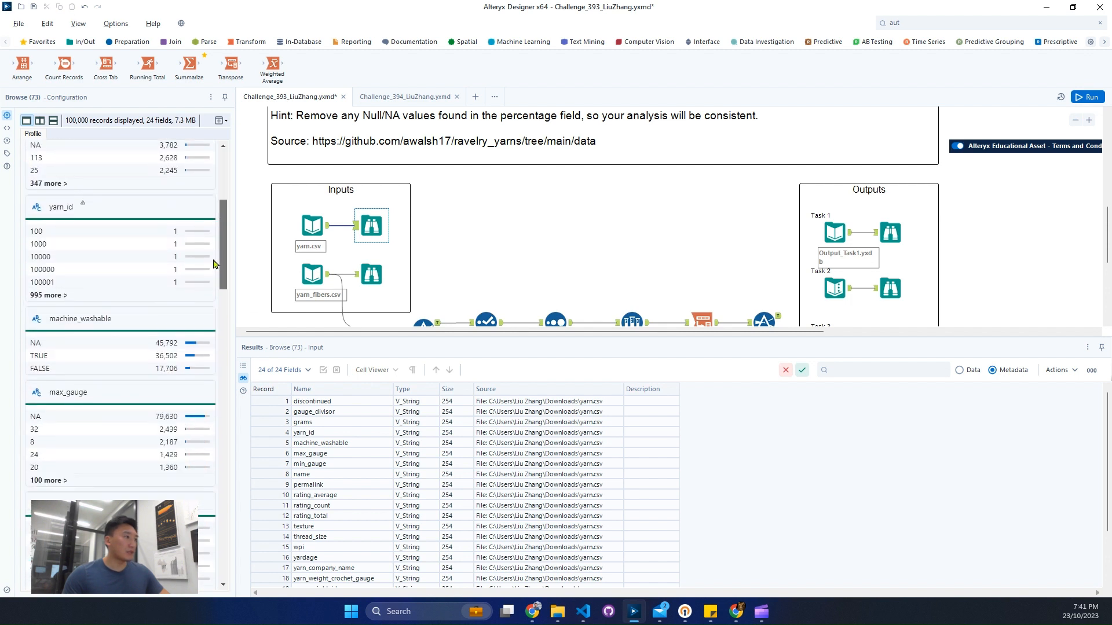
{"action": "scroll", "coordinate": [209, 290], "scroll_direction": "down", "scroll_amount": 7}
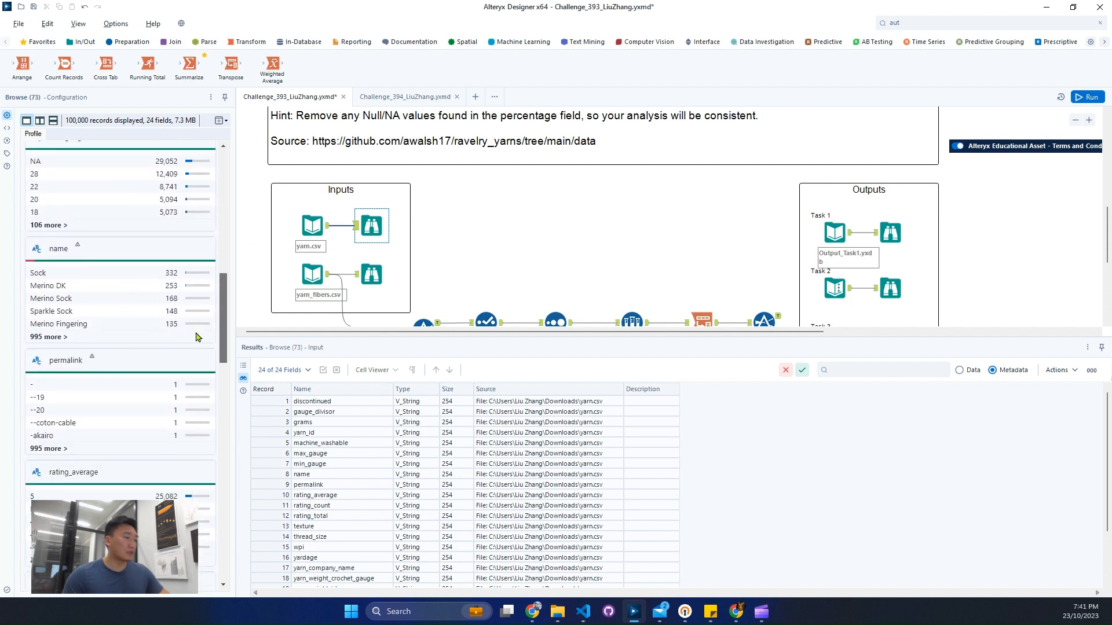
{"action": "scroll", "coordinate": [196, 337], "scroll_direction": "down", "scroll_amount": 5}
{"action": "double_click", "coordinate": [33, 253]}
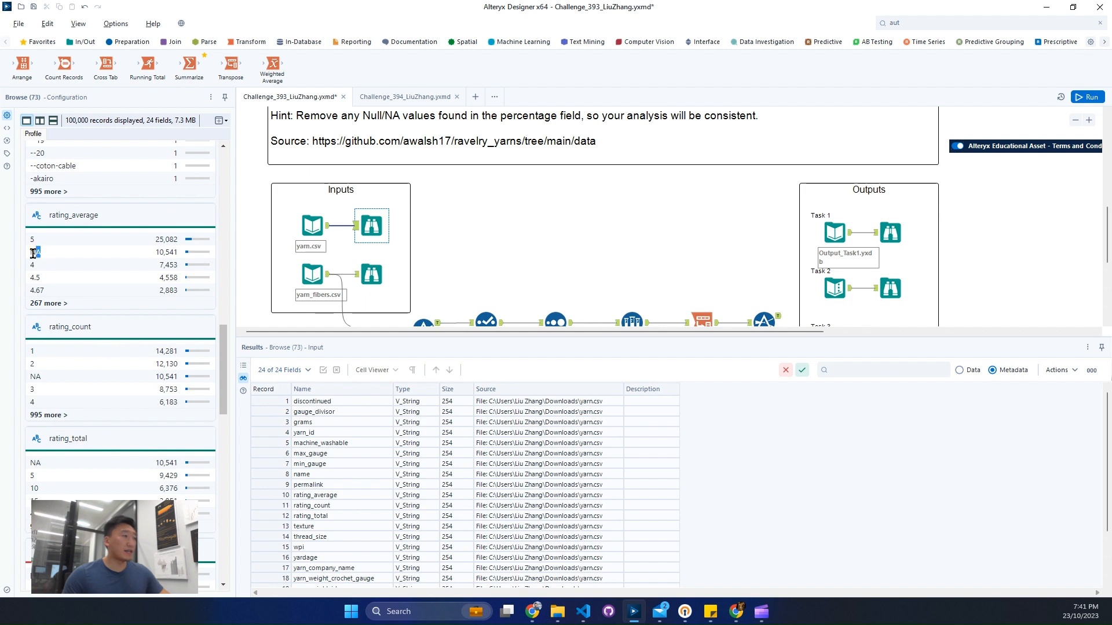
Step: Add a Filter tool connected to the yarn.csv input and open its configuration
{"action": "left_click", "coordinate": [919, 24]}
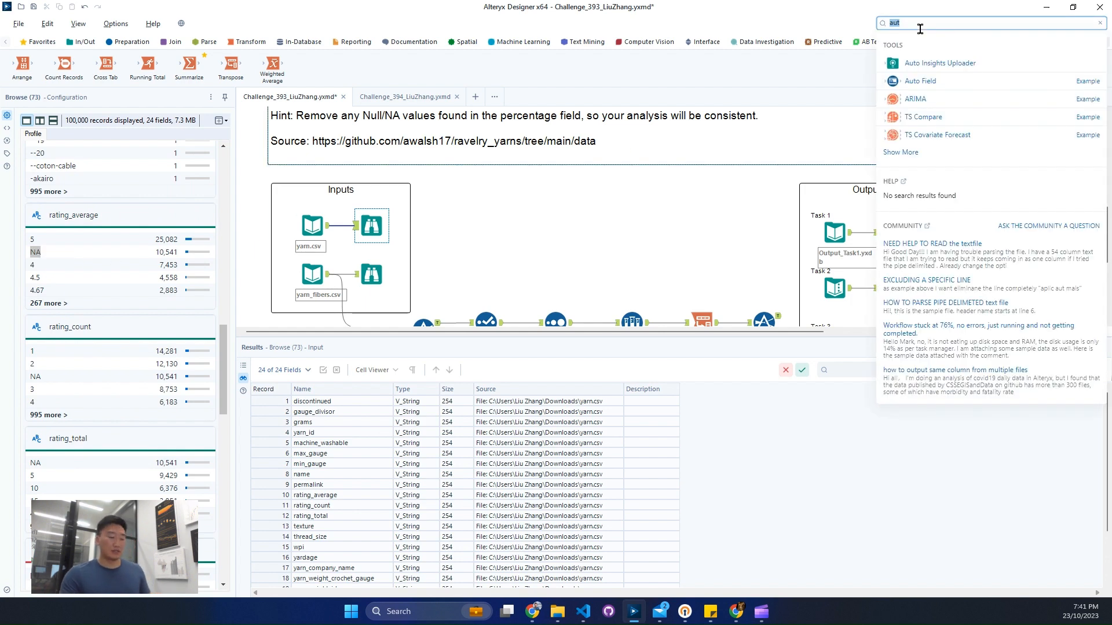
{"action": "type", "text": "fil"}
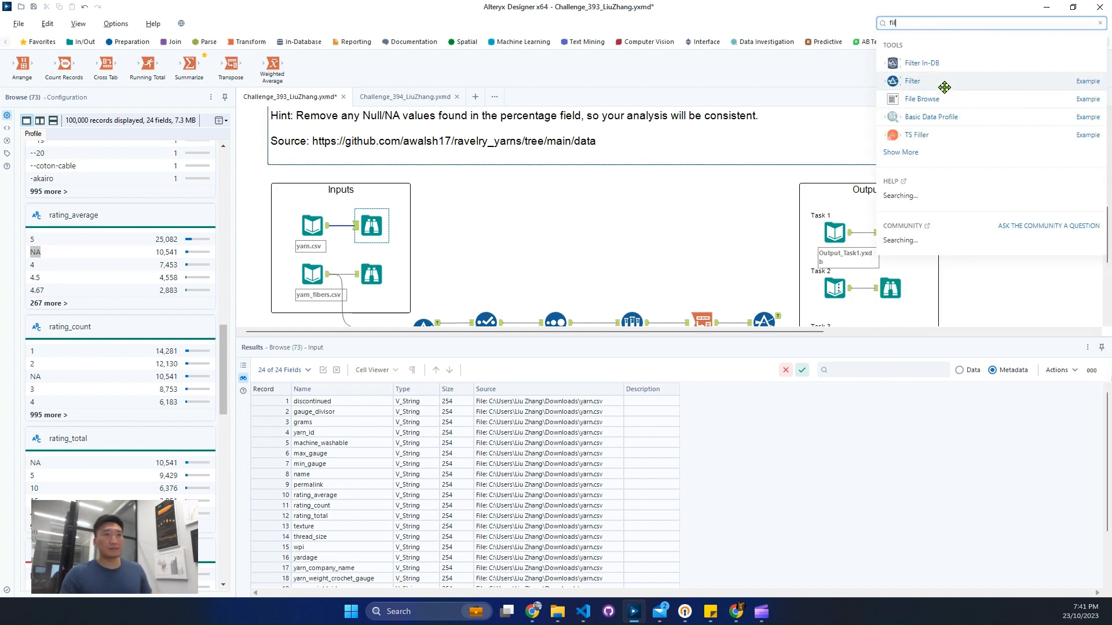
{"action": "left_click_drag", "start_coordinate": [944, 87], "coordinate": [457, 249]}
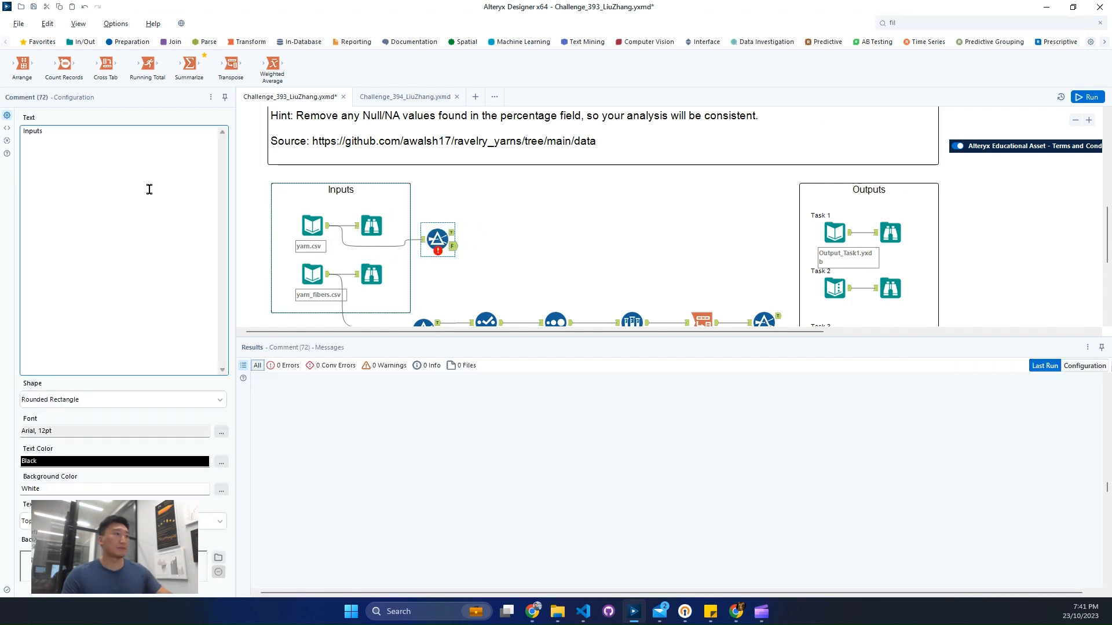
{"action": "left_click", "coordinate": [352, 238]}
{"action": "left_click", "coordinate": [433, 243]}
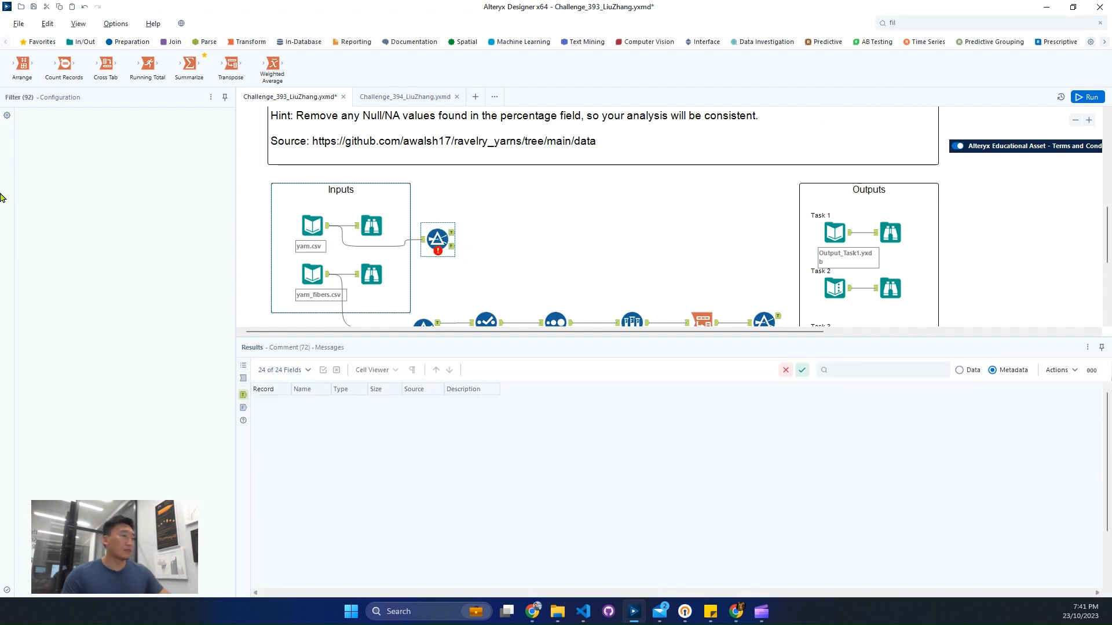
Step: Configure the Filter on the yarn.csv input to keep records where rating_average does not equal NA
{"action": "left_click", "coordinate": [69, 163]}
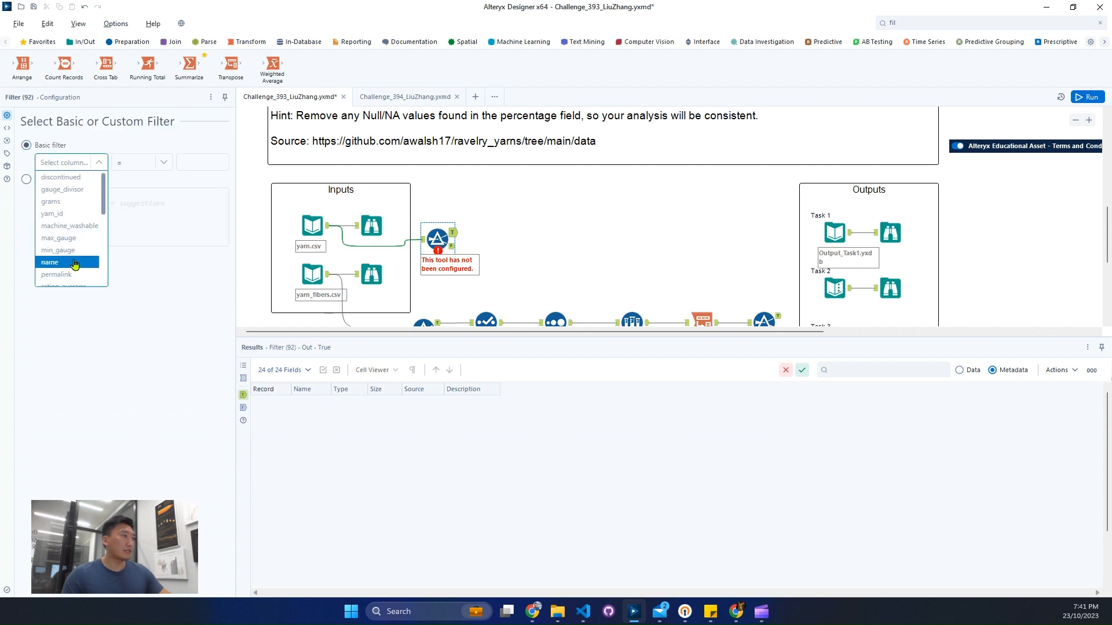
{"action": "scroll", "coordinate": [73, 253], "scroll_direction": "down", "scroll_amount": 2}
{"action": "left_click", "coordinate": [75, 229]}
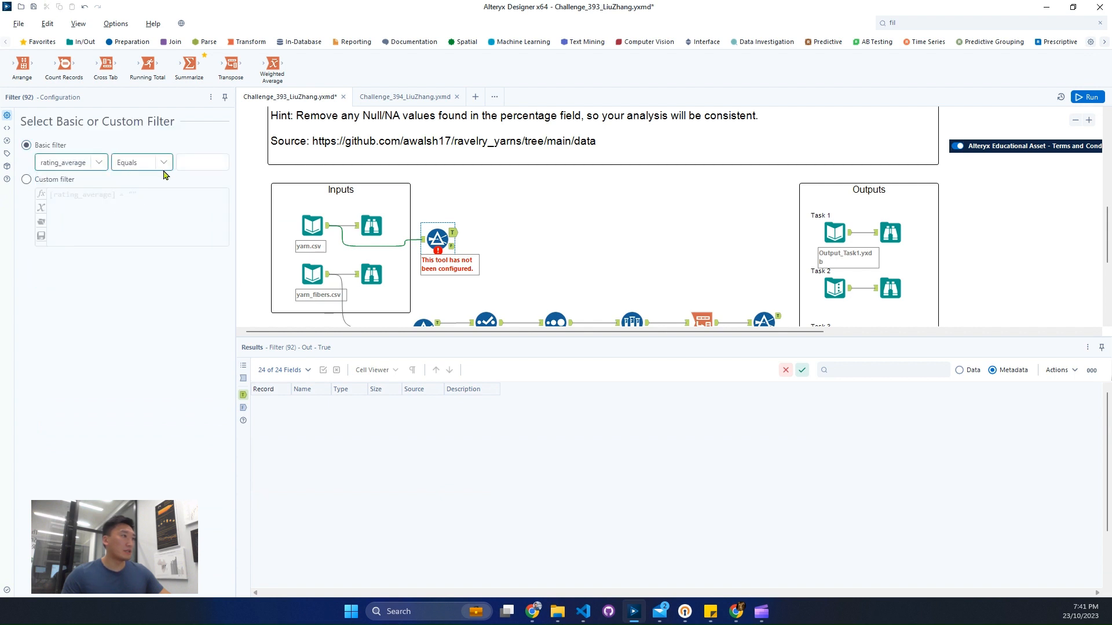
{"action": "left_click", "coordinate": [198, 158]}
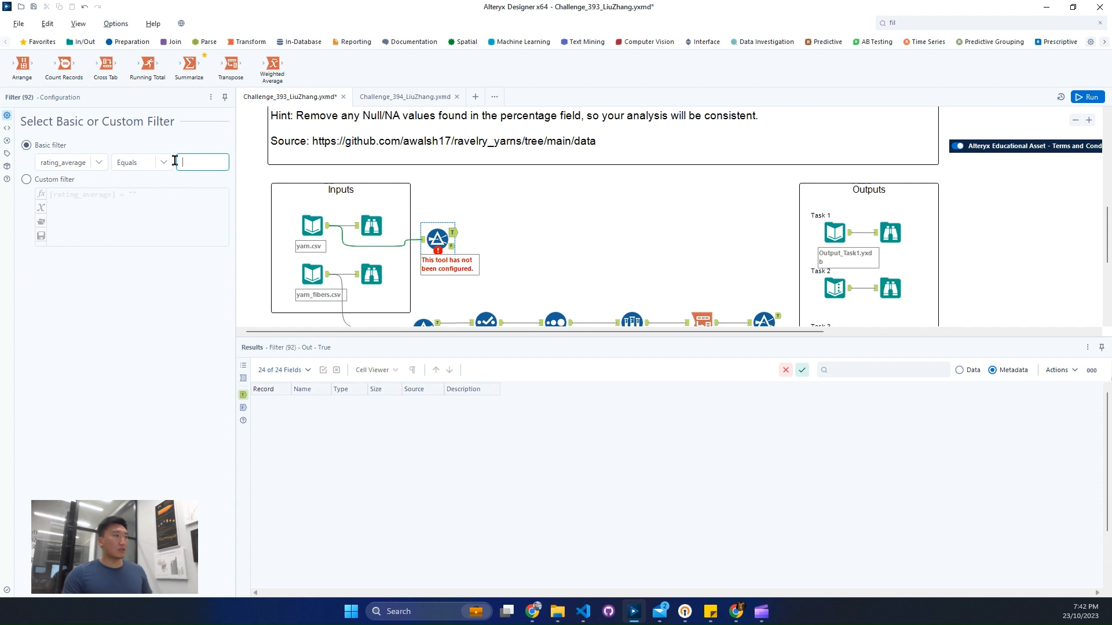
{"action": "left_click", "coordinate": [164, 162]}
{"action": "left_click", "coordinate": [139, 188]}
{"action": "left_click", "coordinate": [221, 166]}
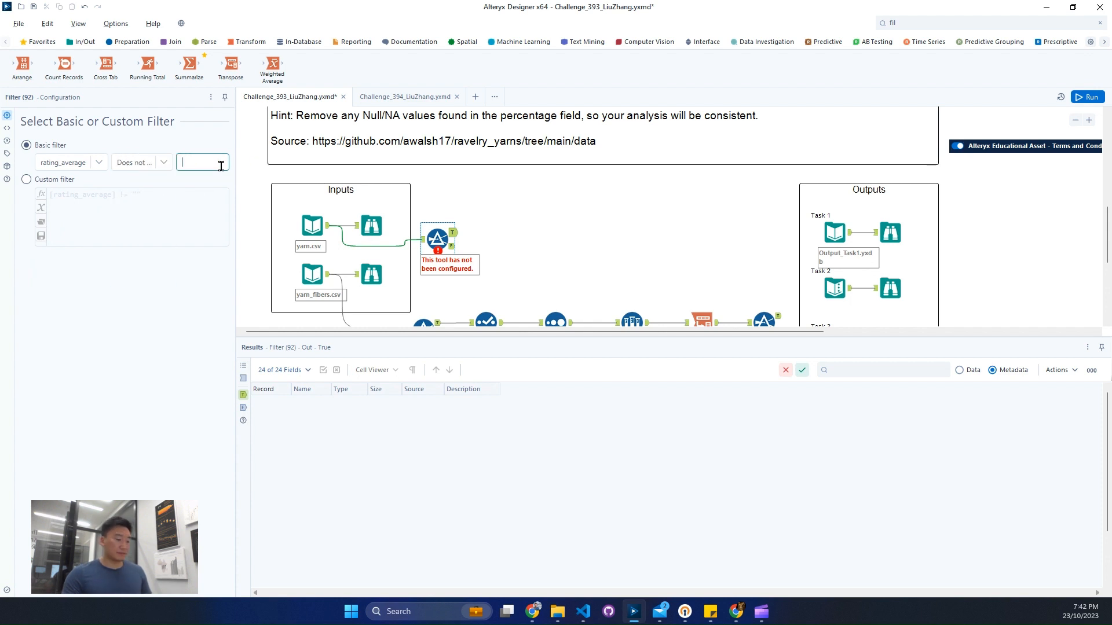
{"action": "type", "text": "NA"}
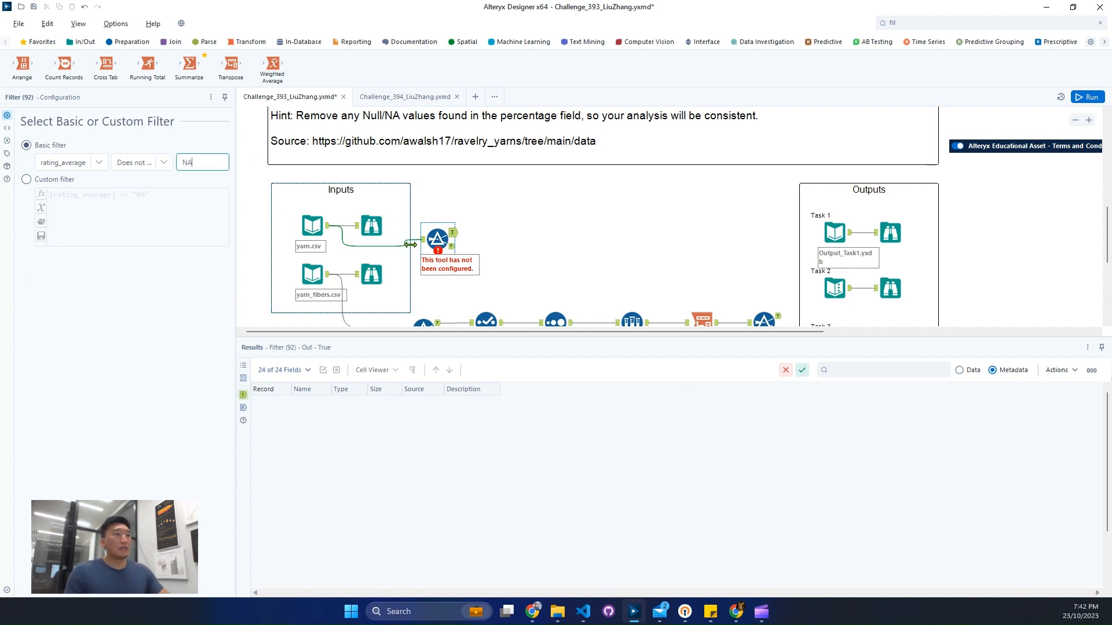
Step: Review the rating_count and rating_total values in the data entering the rating_average Filter
{"action": "left_click", "coordinate": [410, 244]}
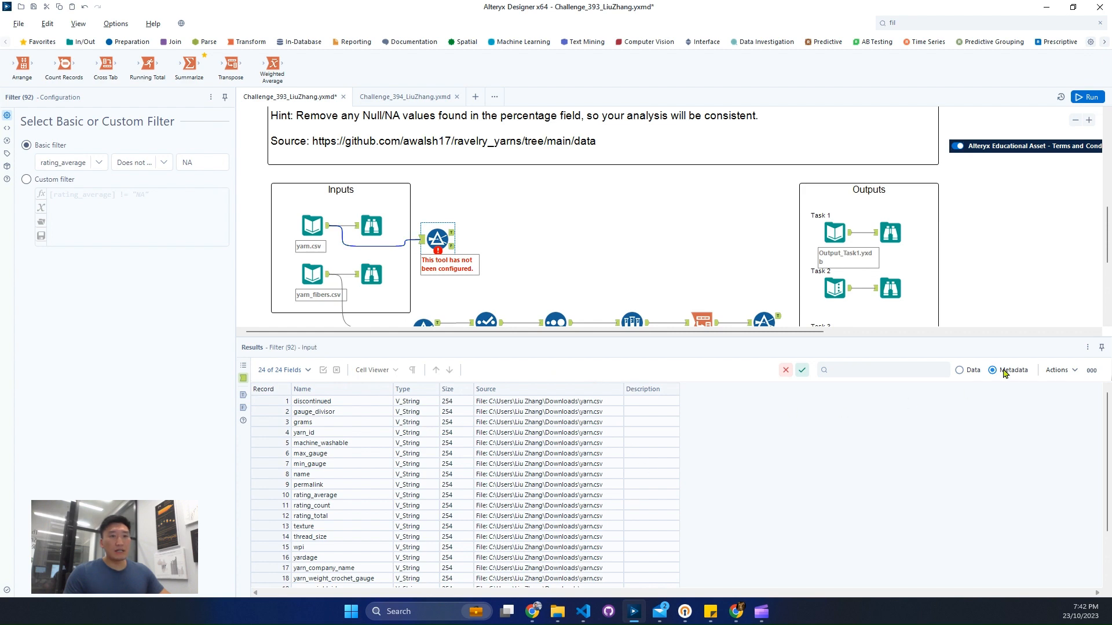
{"action": "left_click_drag", "start_coordinate": [607, 596], "coordinate": [740, 602]}
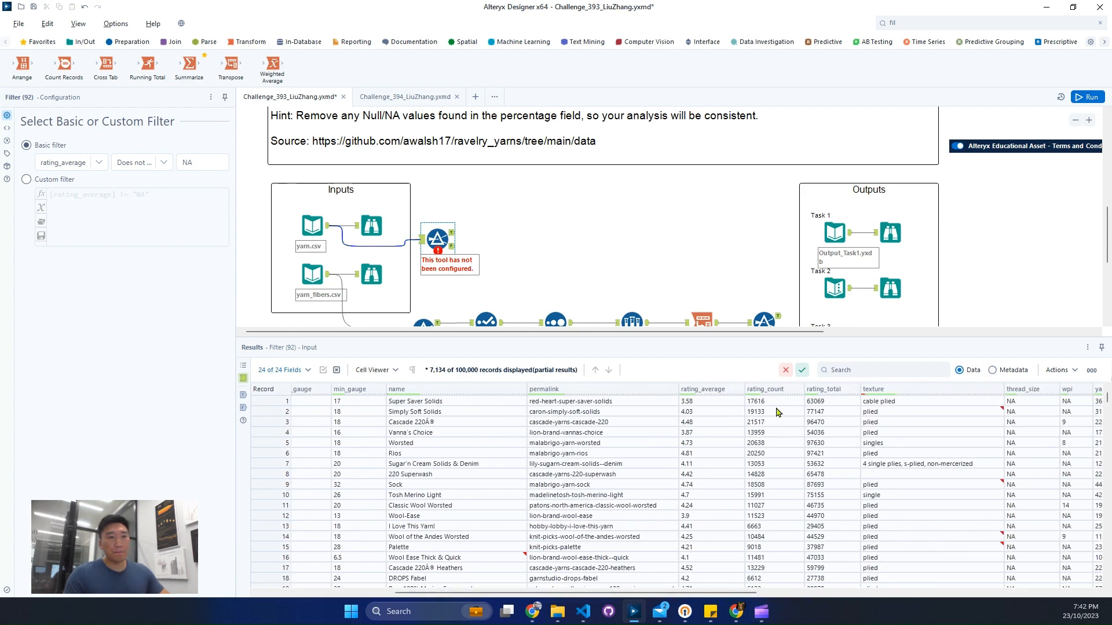
{"action": "left_click_drag", "start_coordinate": [774, 404], "coordinate": [819, 444]}
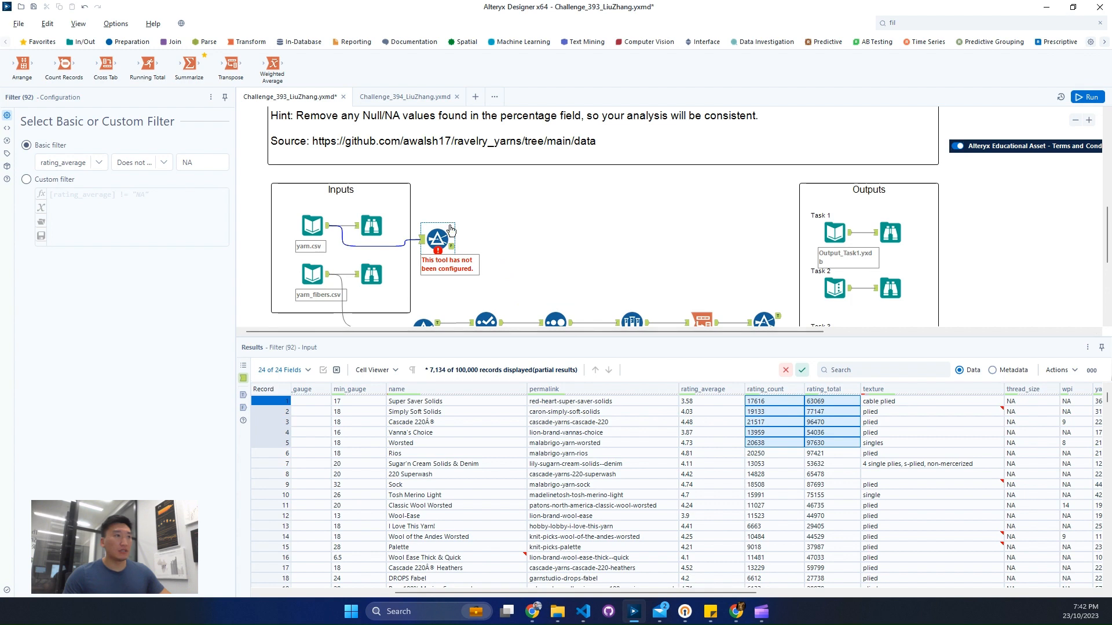
Step: Add a Select tool connected to the True output of the rating_average Filter
{"action": "left_click", "coordinate": [454, 234]}
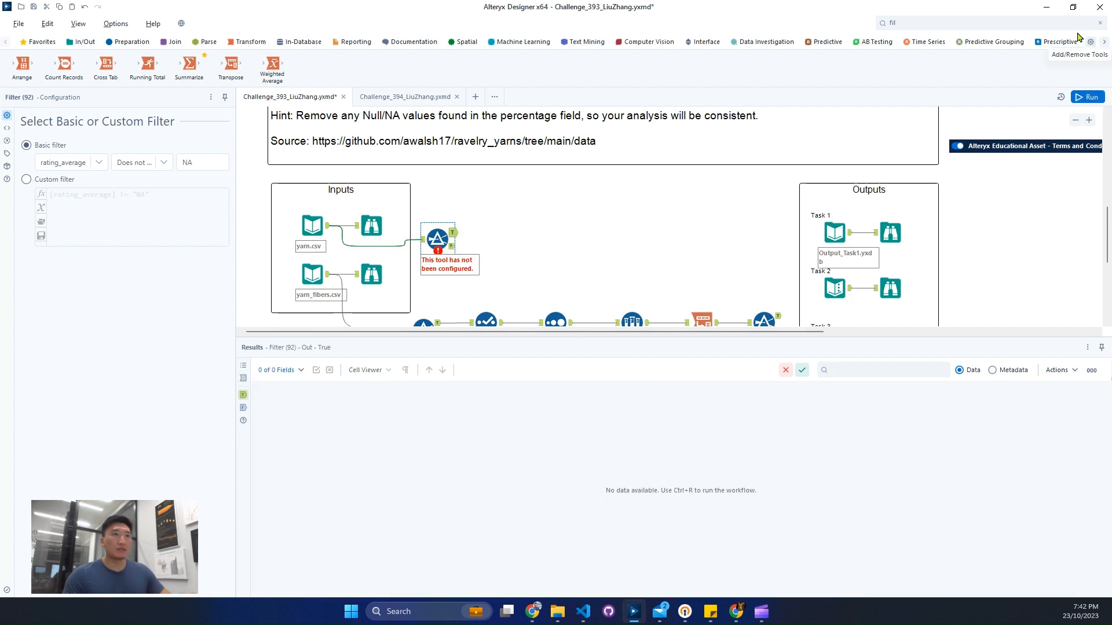
{"action": "left_click", "coordinate": [1045, 22]}
{"action": "type", "text": "sel"}
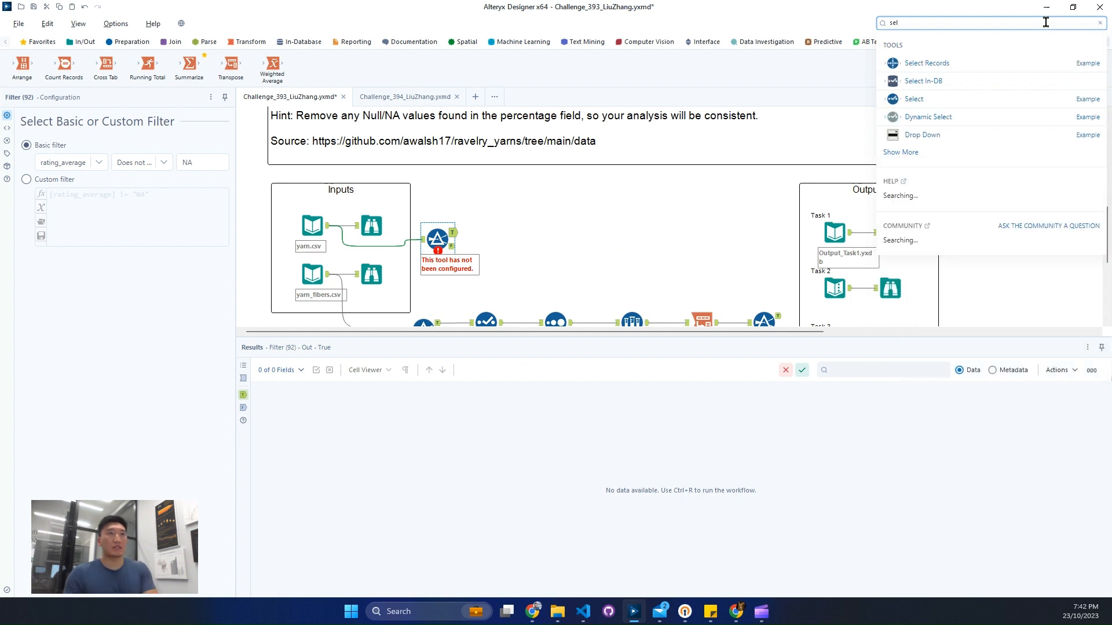
{"action": "left_click_drag", "start_coordinate": [950, 91], "coordinate": [509, 233]}
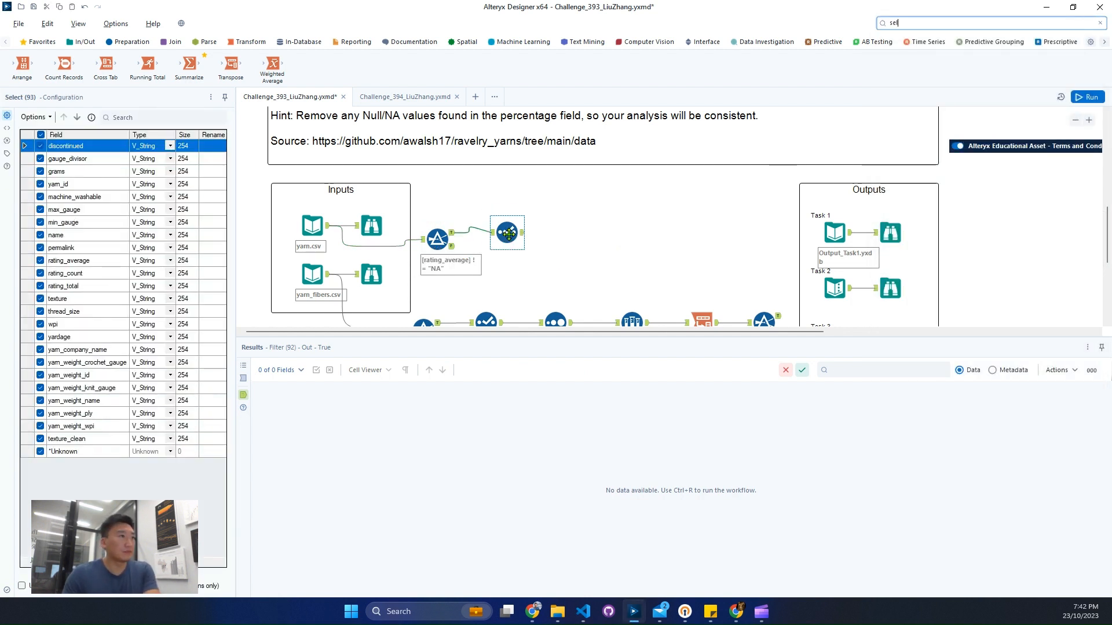
Step: Deselect all fields in the Select tool, then keep only yarn_id and rating_average
{"action": "left_click", "coordinate": [33, 116]}
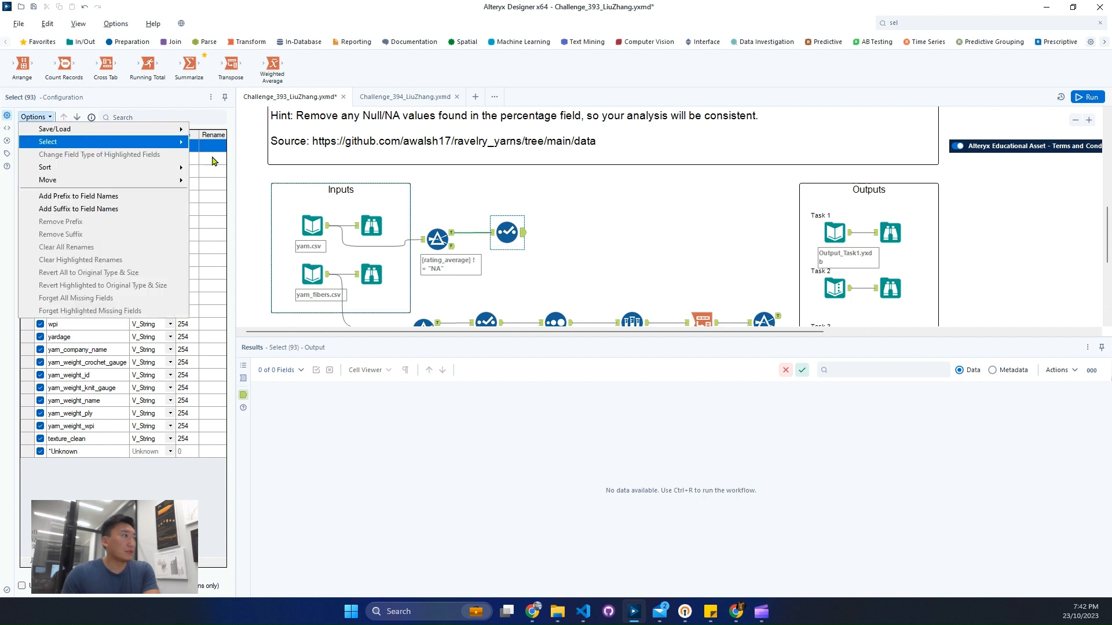
{"action": "mouse_move", "coordinate": [173, 143]}
{"action": "left_click", "coordinate": [226, 154]}
{"action": "left_click", "coordinate": [41, 185]}
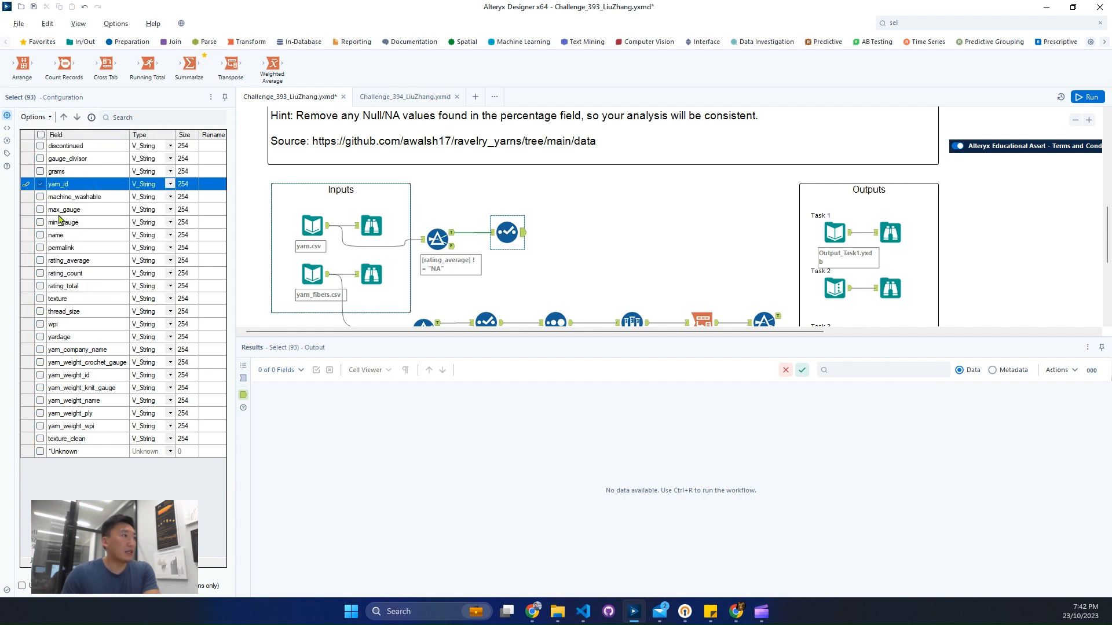
{"action": "left_click", "coordinate": [41, 261]}
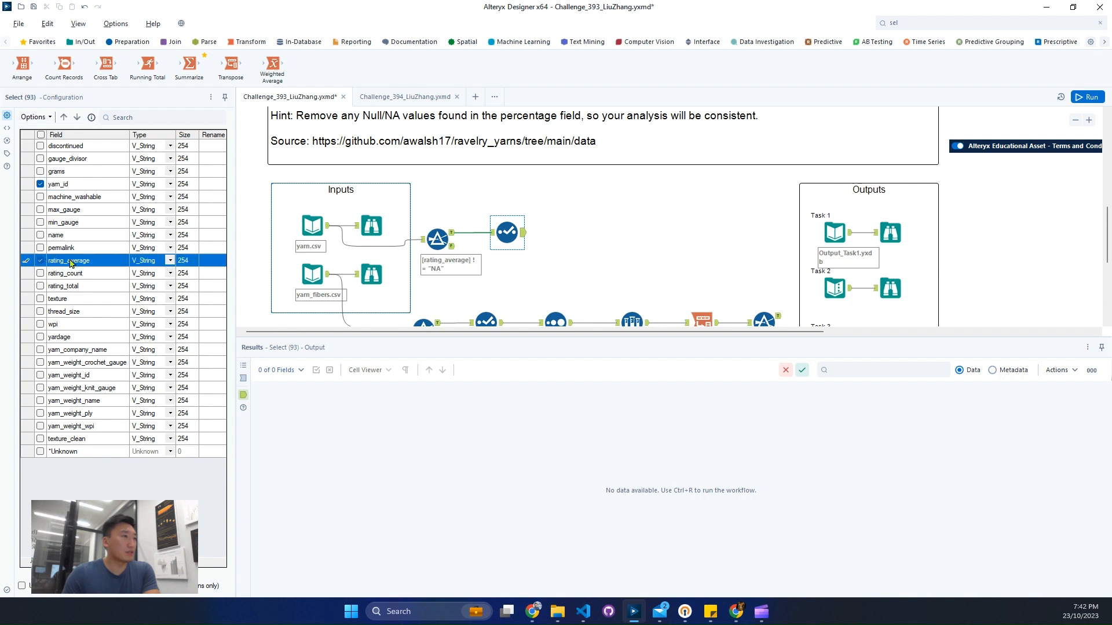
Step: Set the data type of rating_average to Double in the Select tool
{"action": "left_click", "coordinate": [171, 261]}
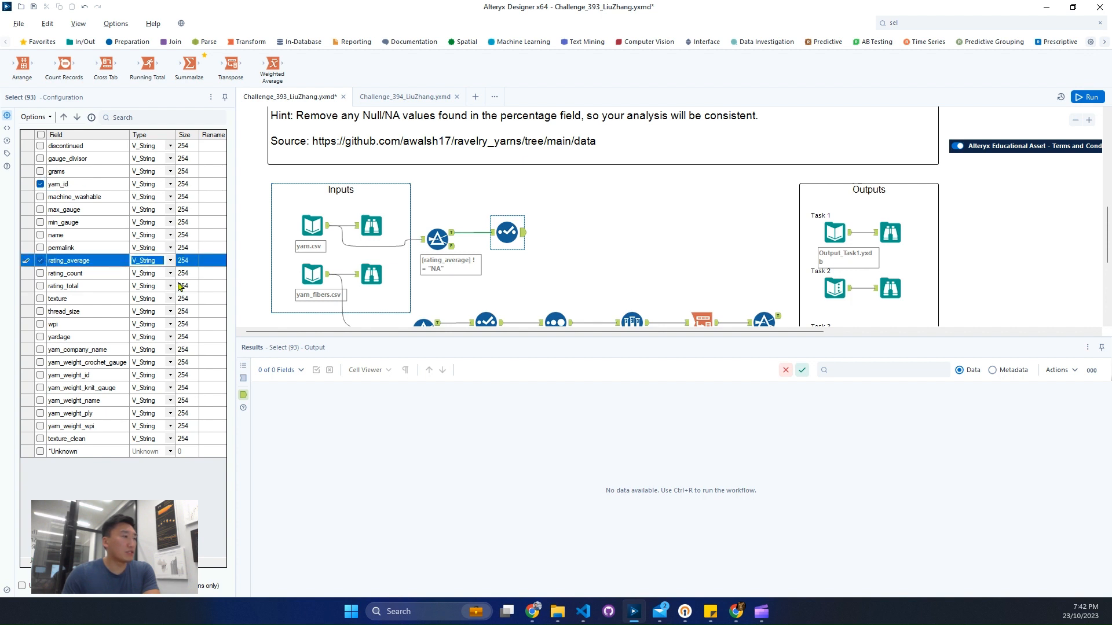
{"action": "left_click", "coordinate": [171, 262]}
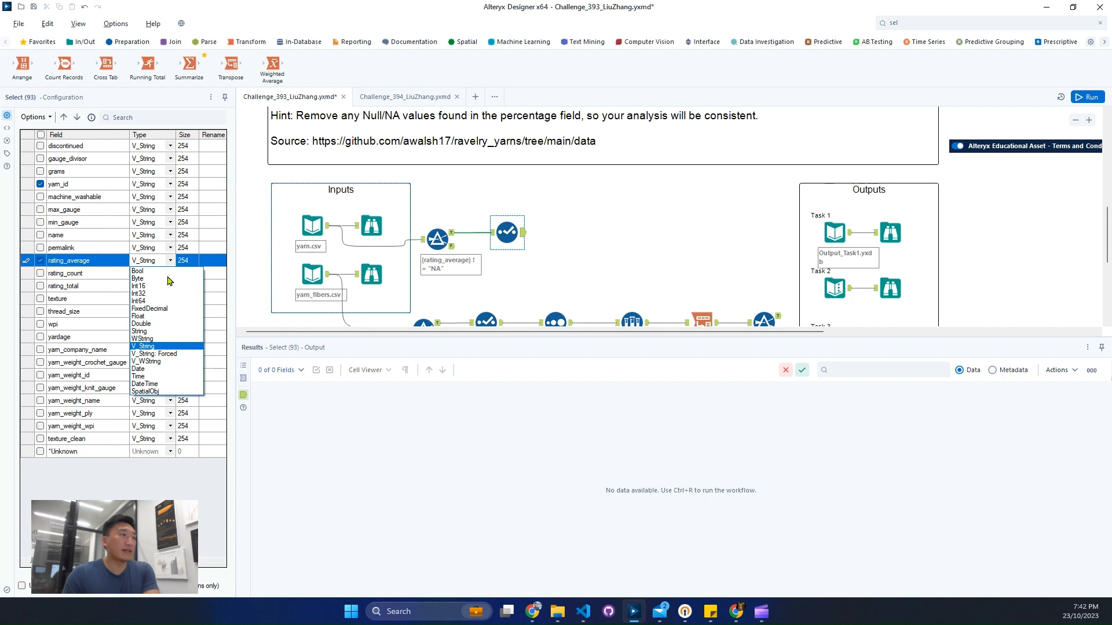
{"action": "left_click", "coordinate": [151, 328]}
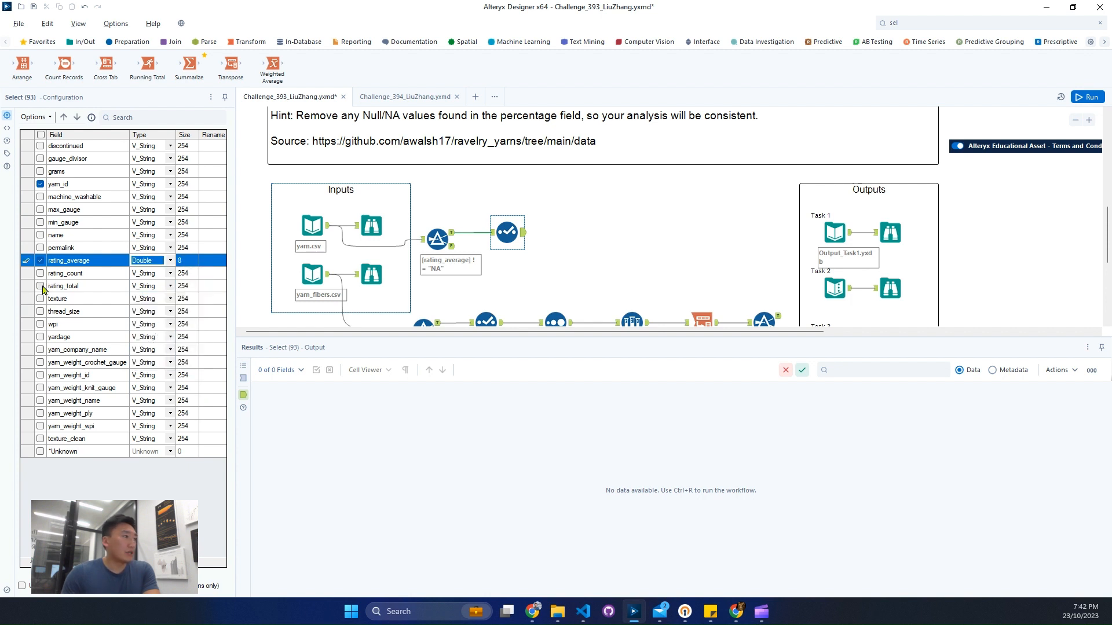
Step: Check the minimum-ratings requirement in task 3 and include the rating_count field in the Select tool
{"action": "scroll", "coordinate": [573, 200], "scroll_direction": "up", "scroll_amount": 2}
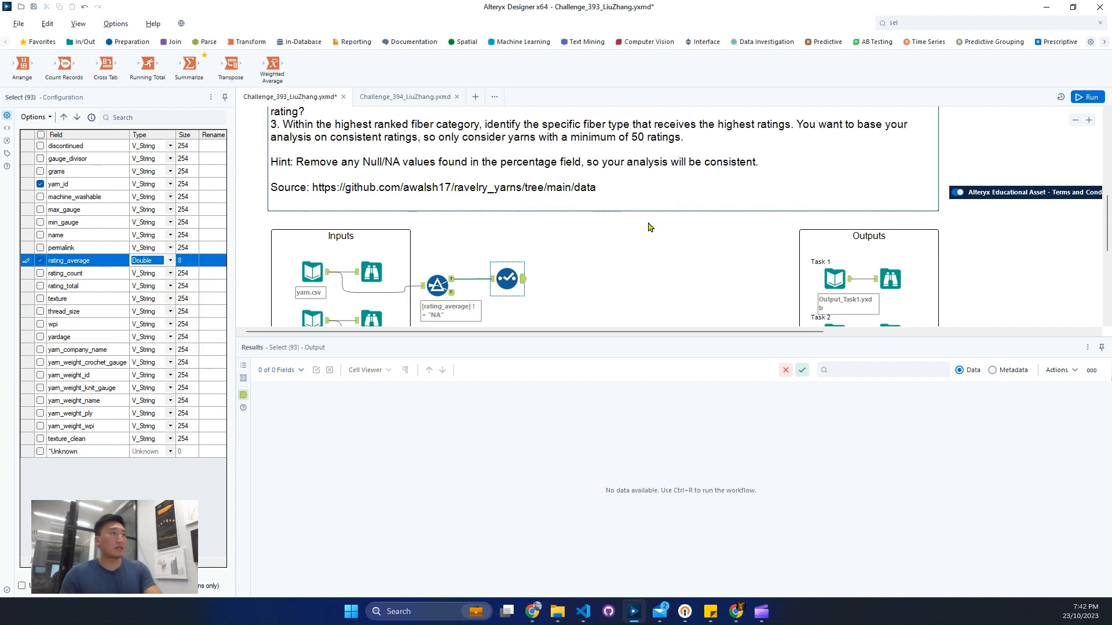
{"action": "left_click_drag", "start_coordinate": [505, 116], "coordinate": [695, 151]}
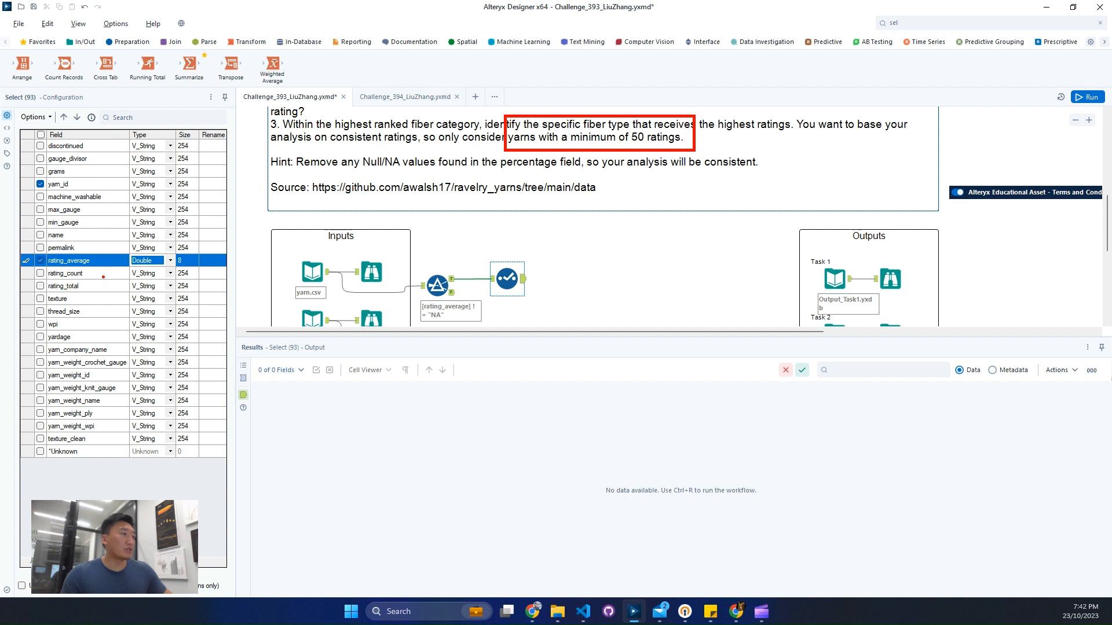
{"action": "key", "text": "Escape"}
{"action": "left_click", "coordinate": [40, 273]}
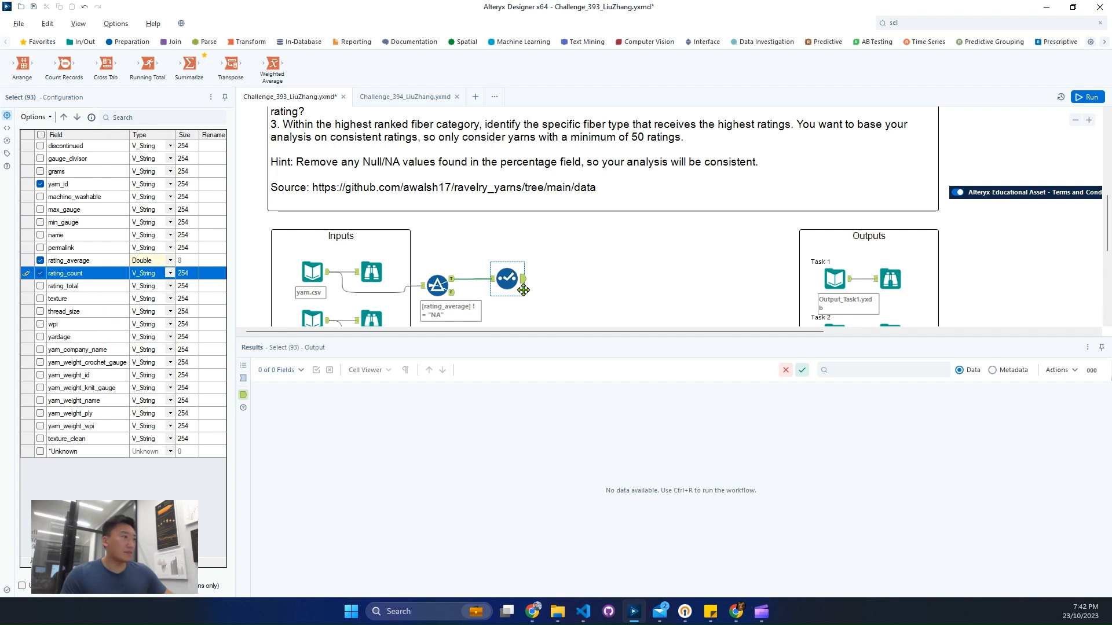
Step: Save and run the workflow, and view the output of the Select tool on the yarn.csv branch
{"action": "key", "text": "ctrl+s"}
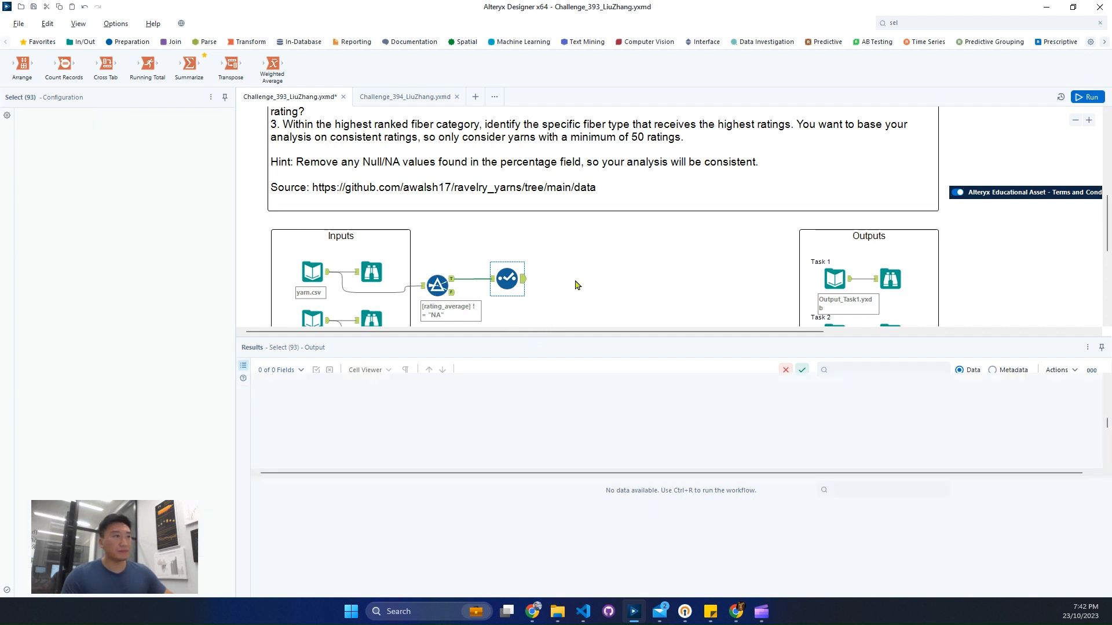
{"action": "key", "text": "ctrl+r"}
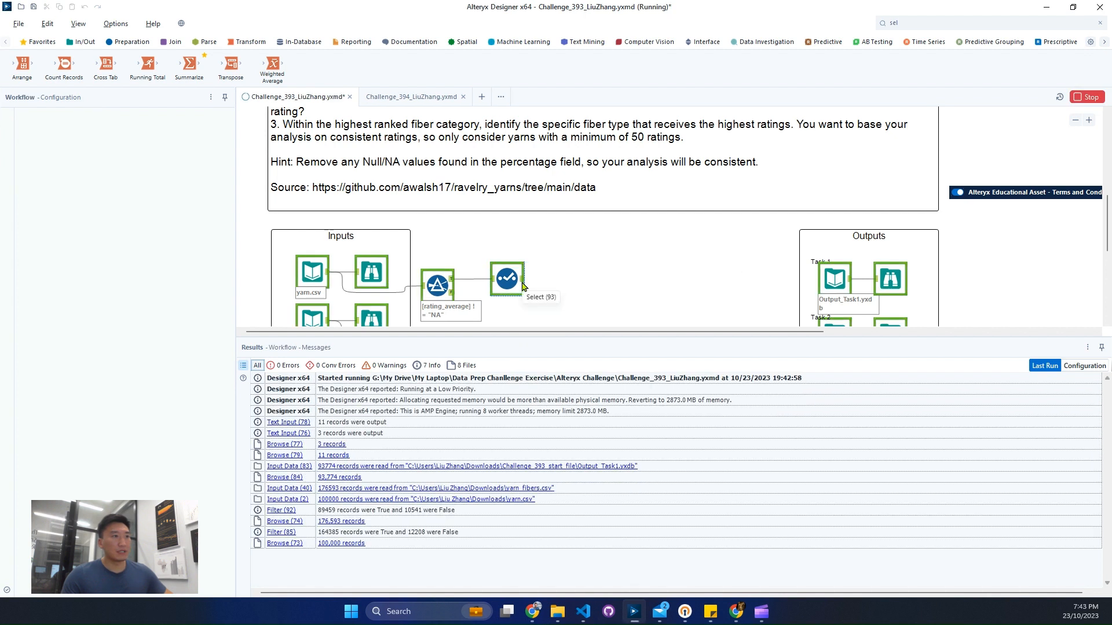
{"action": "left_click", "coordinate": [520, 284]}
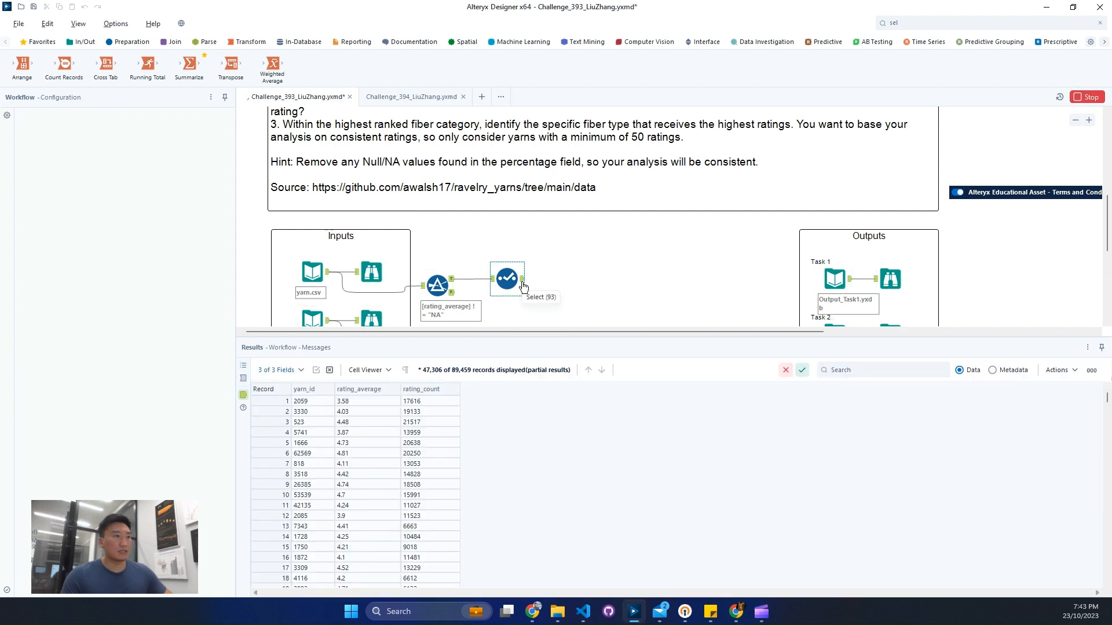
Step: Add a Join tool on the empty canvas below the yarn_fibers branch
{"action": "scroll", "coordinate": [694, 318], "scroll_direction": "down", "scroll_amount": 4}
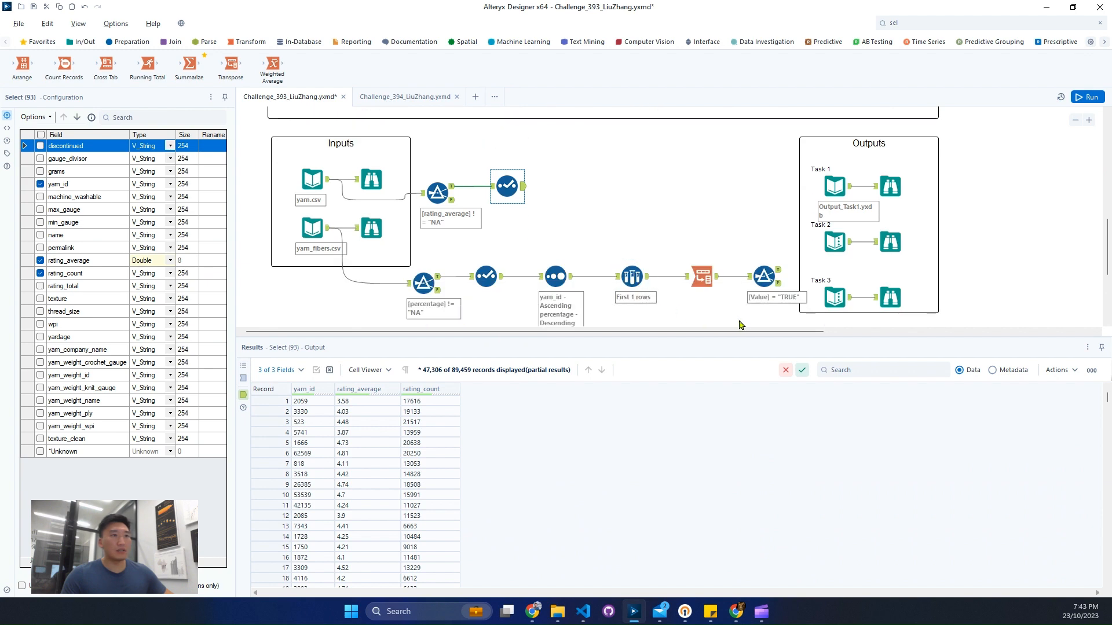
{"action": "scroll", "coordinate": [702, 258], "scroll_direction": "up", "scroll_amount": 5}
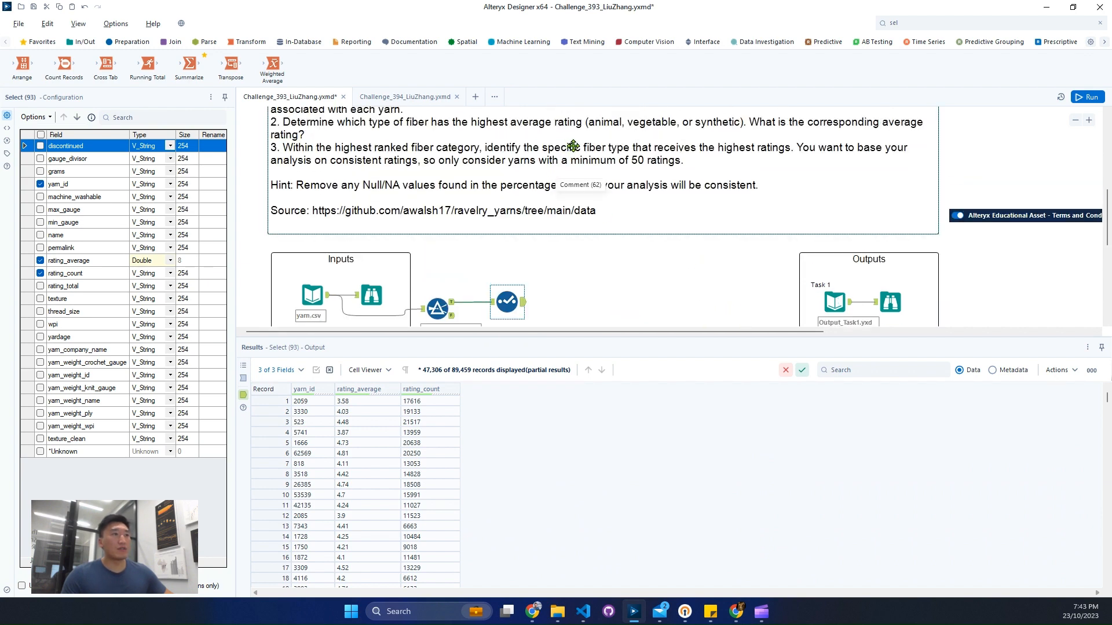
{"action": "scroll", "coordinate": [570, 191], "scroll_direction": "down", "scroll_amount": 9}
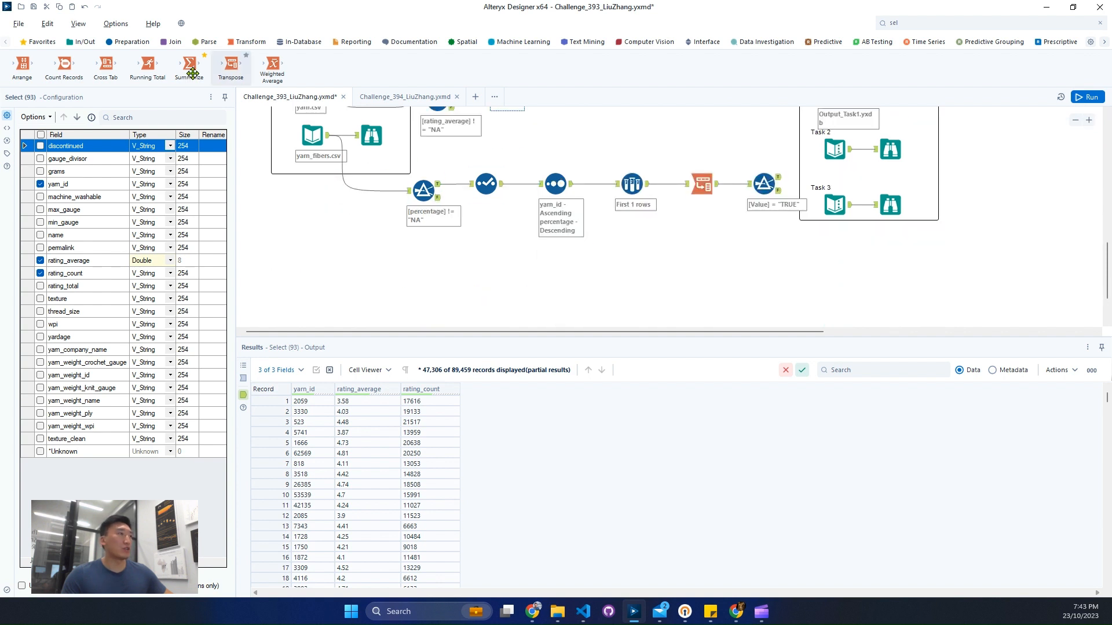
{"action": "left_click", "coordinate": [174, 42]}
{"action": "left_click", "coordinate": [732, 283]}
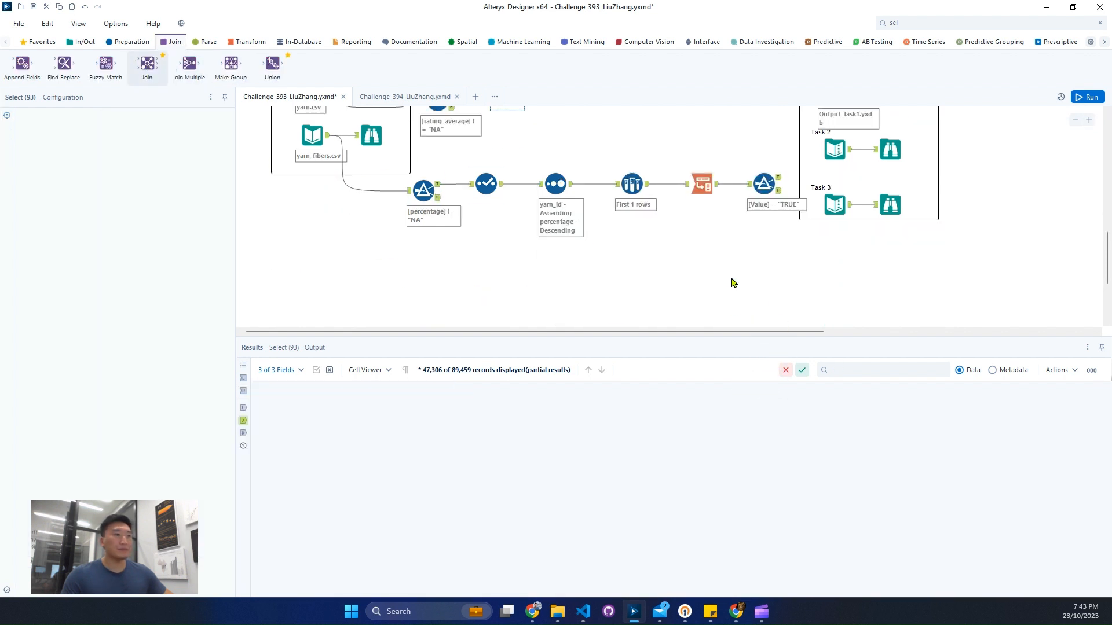
{"action": "left_click", "coordinate": [732, 283]}
Step: Connect the yarn.csv Select output to the Join's left input and the [Value] = "TRUE" Filter's True output to its right input
{"action": "scroll", "coordinate": [476, 175], "scroll_direction": "up", "scroll_amount": 2}
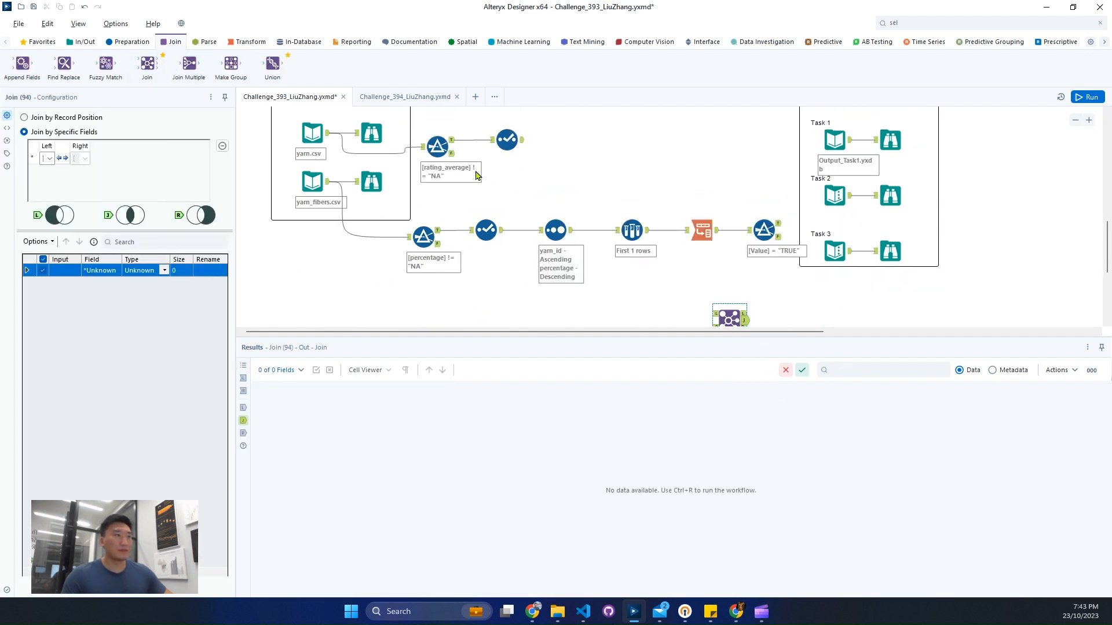
{"action": "left_click_drag", "start_coordinate": [522, 140], "coordinate": [715, 315]}
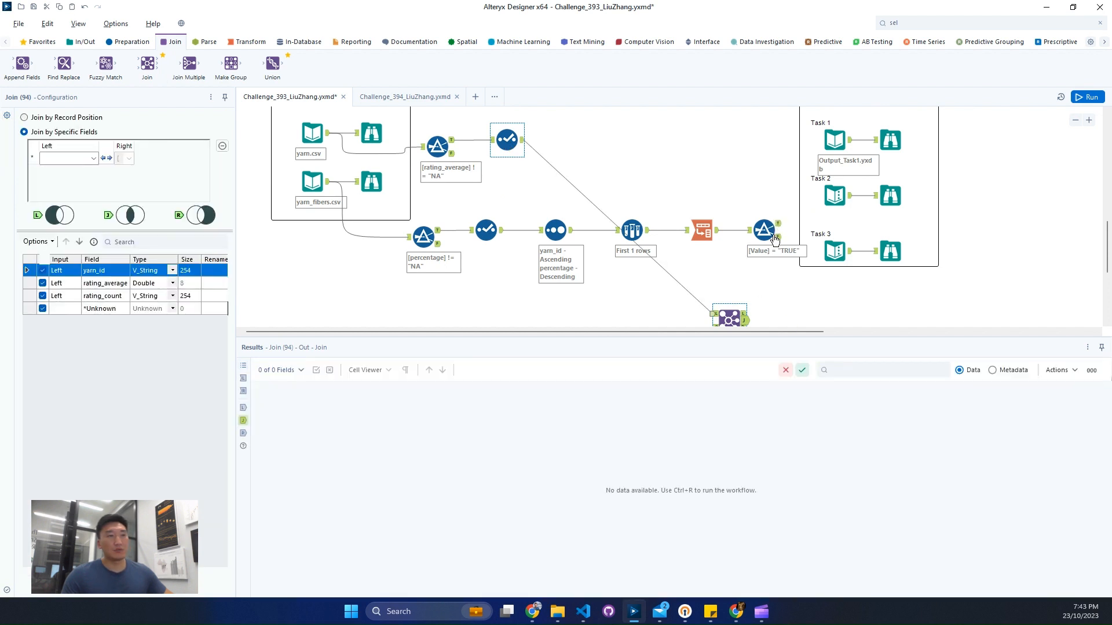
{"action": "scroll", "coordinate": [725, 316], "scroll_direction": "down", "scroll_amount": 5}
{"action": "scroll", "coordinate": [725, 316], "scroll_direction": "up", "scroll_amount": 2}
{"action": "left_click_drag", "start_coordinate": [779, 156], "coordinate": [730, 265]}
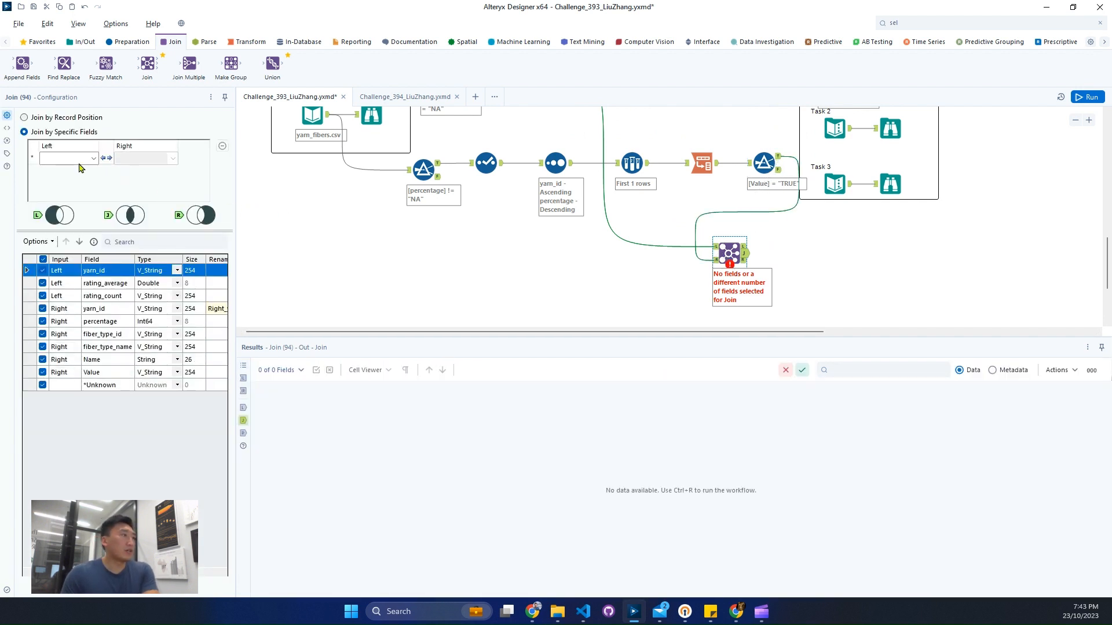
Step: Join both inputs on yarn_id and exclude the duplicate yarn_id field from the right input
{"action": "left_click", "coordinate": [92, 159]}
{"action": "left_click", "coordinate": [89, 170]}
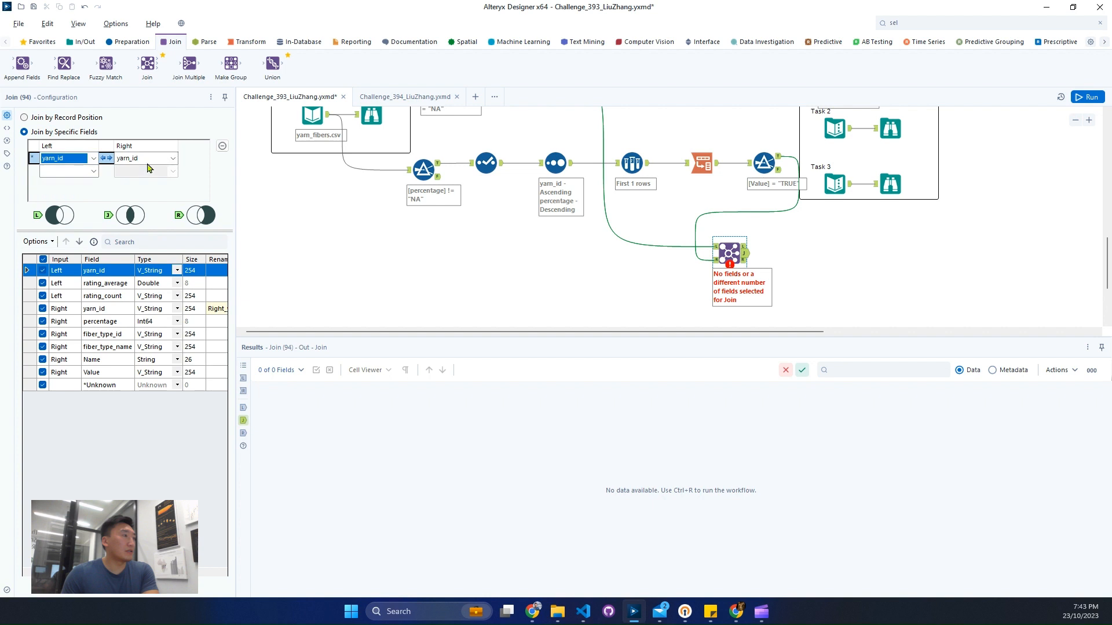
{"action": "left_click", "coordinate": [43, 309]}
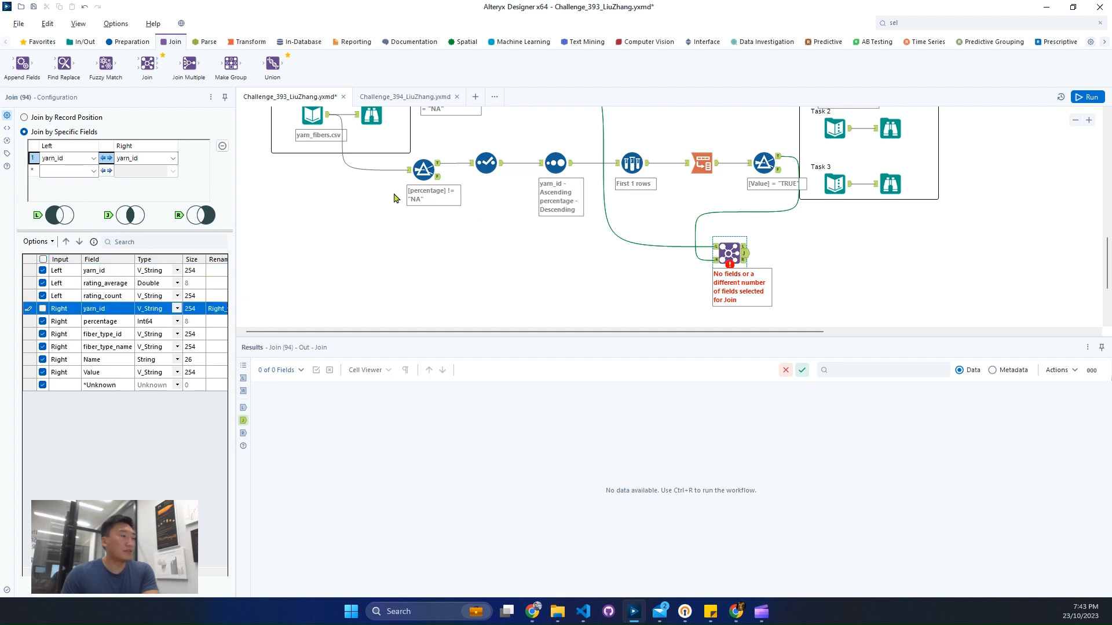
Step: Run the workflow and inspect the joined records in the Join tool's J output
{"action": "left_click", "coordinate": [1086, 98]}
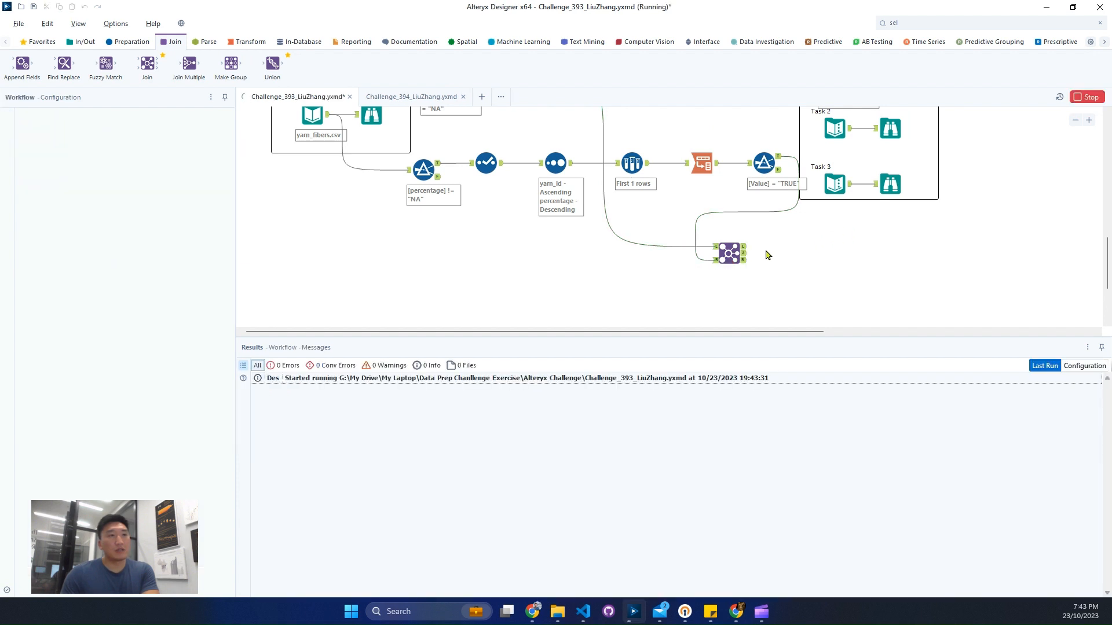
{"action": "scroll", "coordinate": [925, 251], "scroll_direction": "up", "scroll_amount": 2}
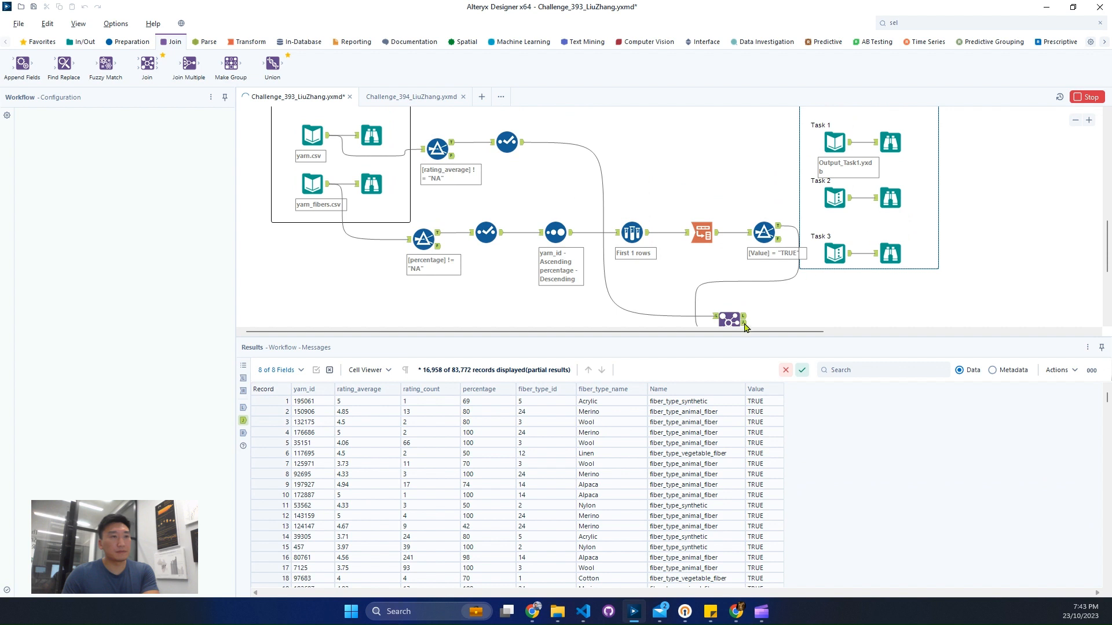
{"action": "left_click", "coordinate": [744, 322]}
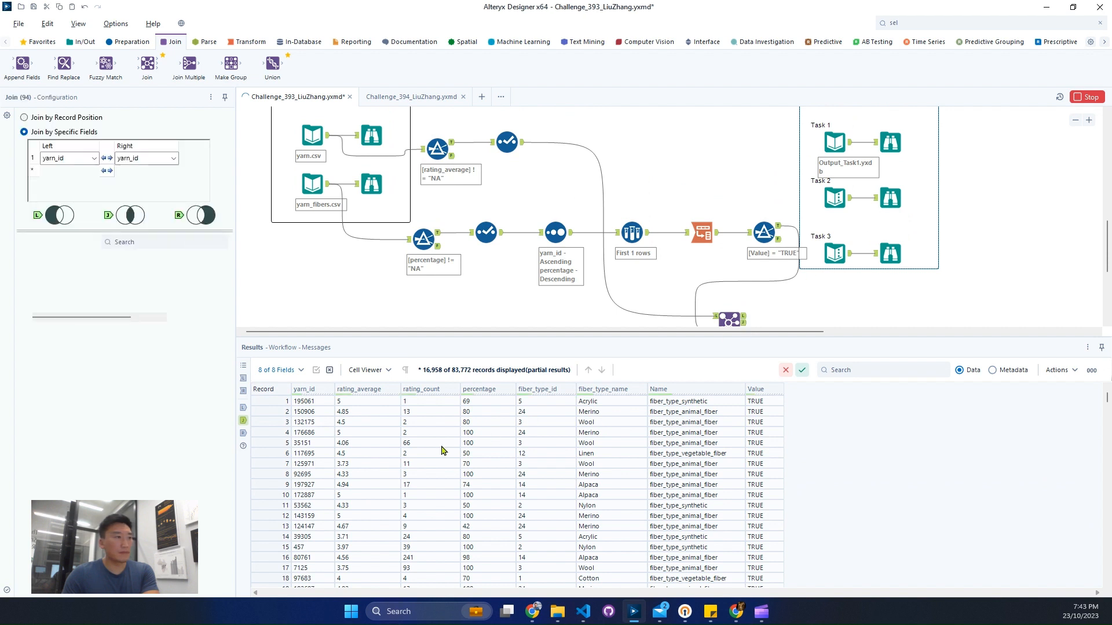
{"action": "left_click", "coordinate": [285, 404]}
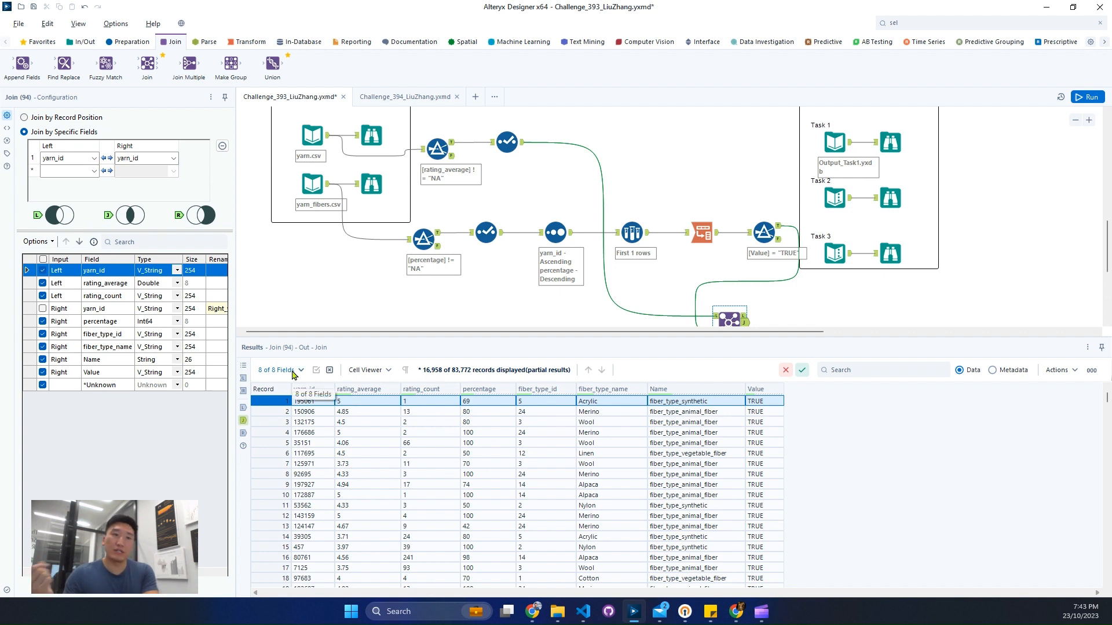
Step: Review the expected Task 2 output listing fiber type and Avg_rating_average
{"action": "left_click", "coordinate": [889, 198]}
{"action": "left_click_drag", "start_coordinate": [326, 403], "coordinate": [509, 405]}
{"action": "scroll", "coordinate": [723, 295], "scroll_direction": "down", "scroll_amount": 2}
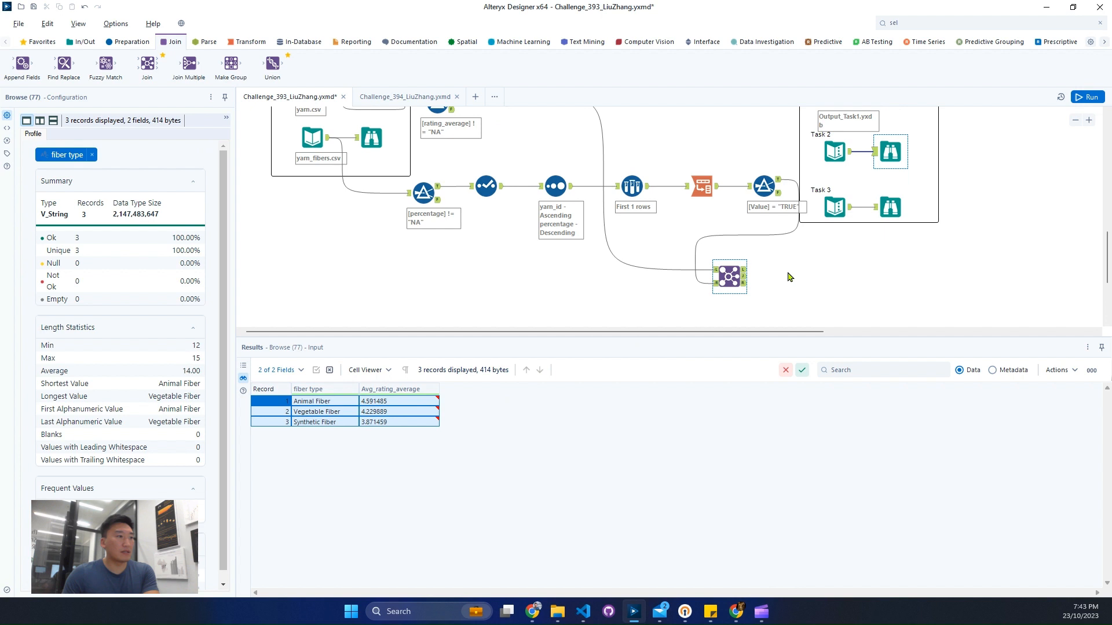
Step: Add a Summarize tool connected to the Join tool's J output
{"action": "left_click", "coordinate": [732, 277]}
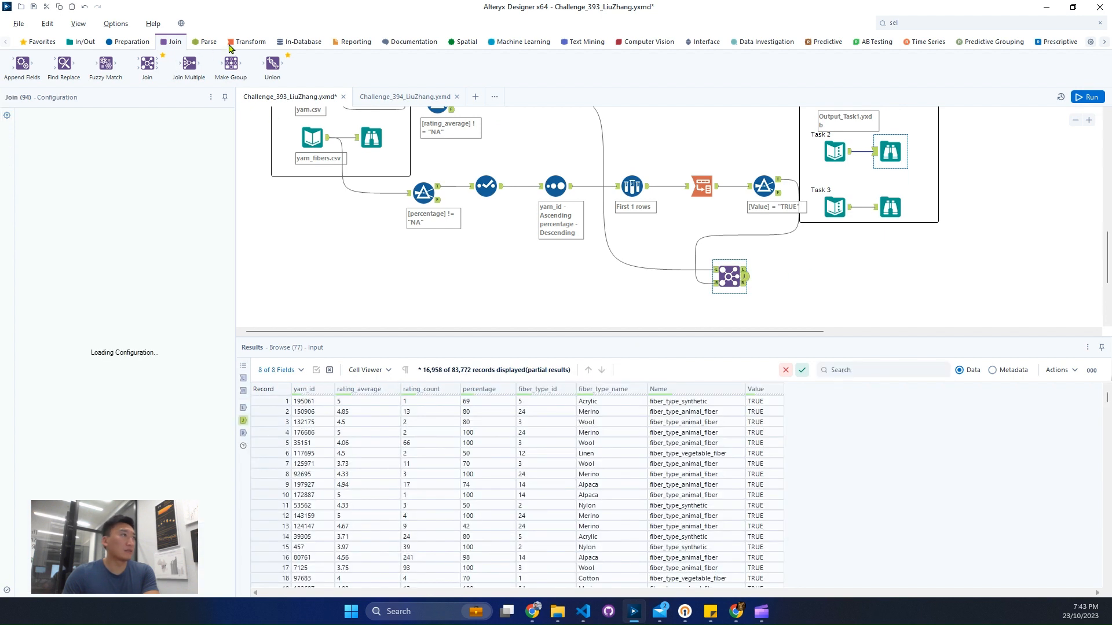
{"action": "left_click", "coordinate": [247, 41]}
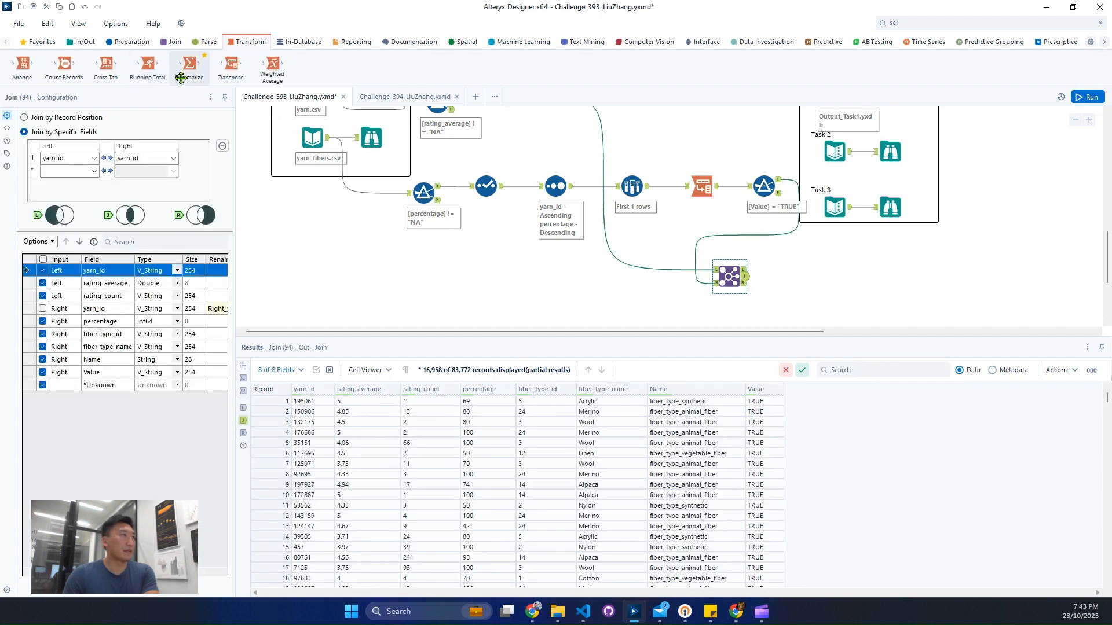
{"action": "left_click_drag", "start_coordinate": [188, 64], "coordinate": [792, 277]}
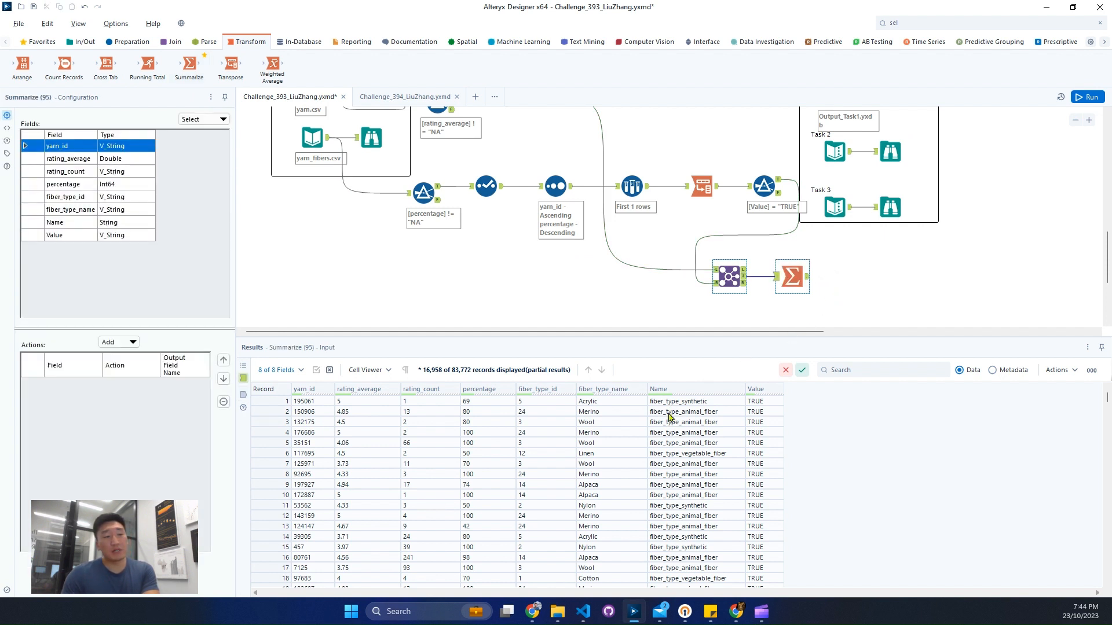
Step: Configure the Summarize tool to group by Name and calculate the average of rating_average
{"action": "left_click_drag", "start_coordinate": [669, 416], "coordinate": [676, 526]}
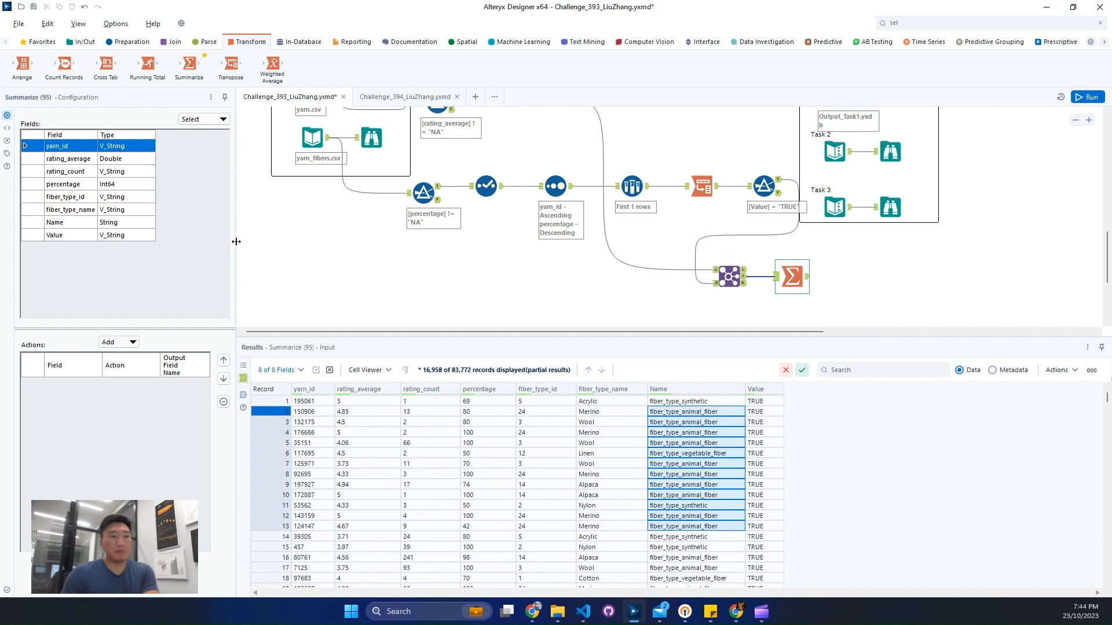
{"action": "left_click", "coordinate": [88, 233]}
{"action": "left_click", "coordinate": [95, 223]}
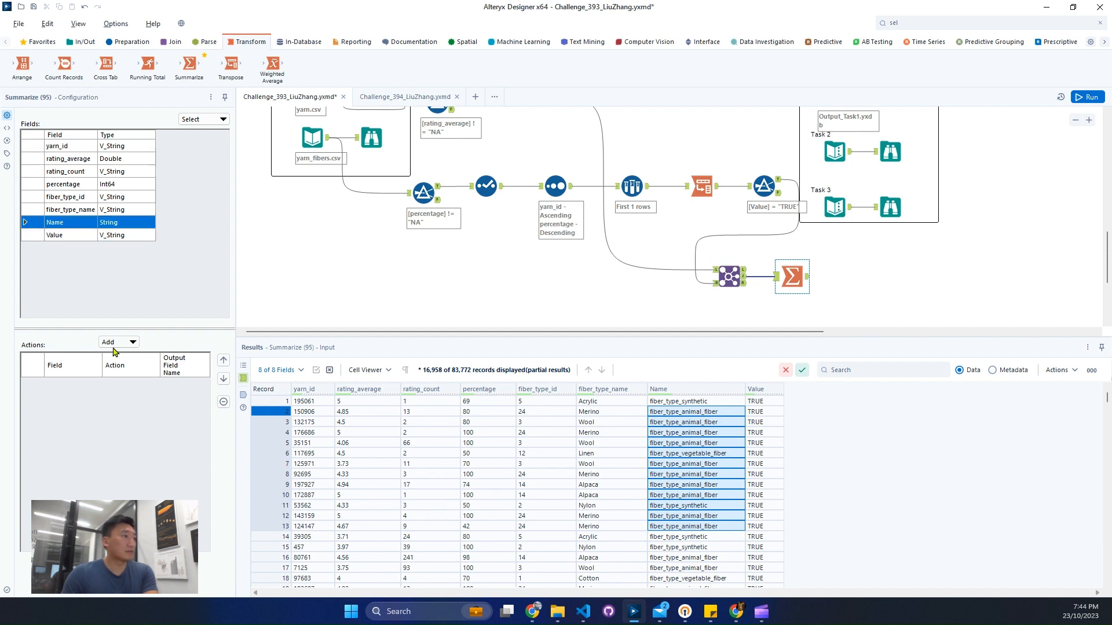
{"action": "left_click", "coordinate": [113, 346]}
{"action": "left_click", "coordinate": [135, 353]}
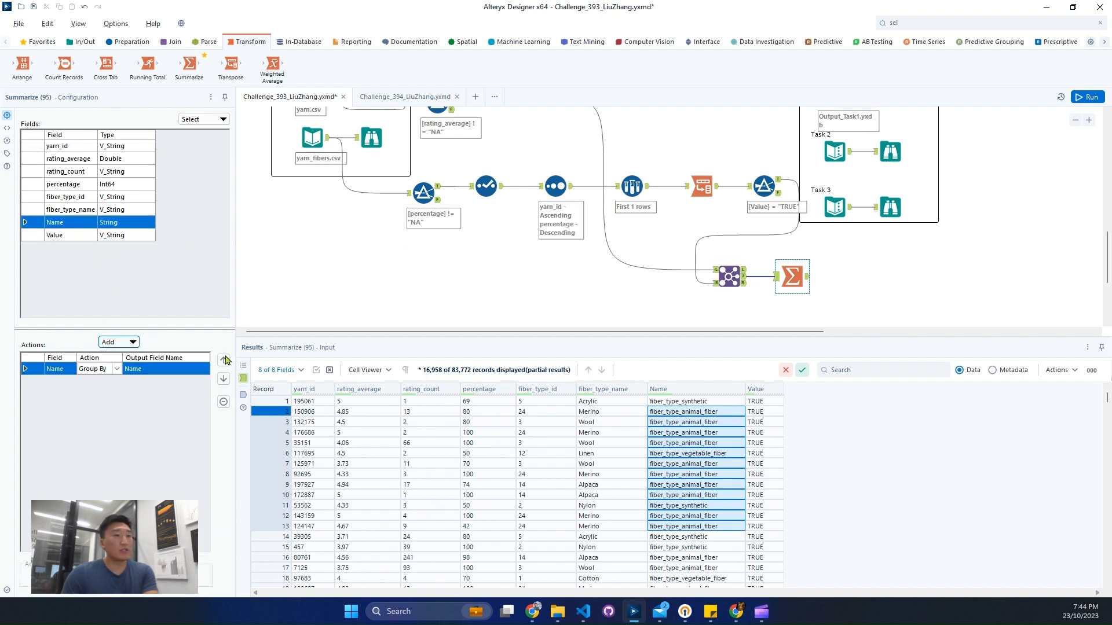
{"action": "left_click", "coordinate": [351, 413]}
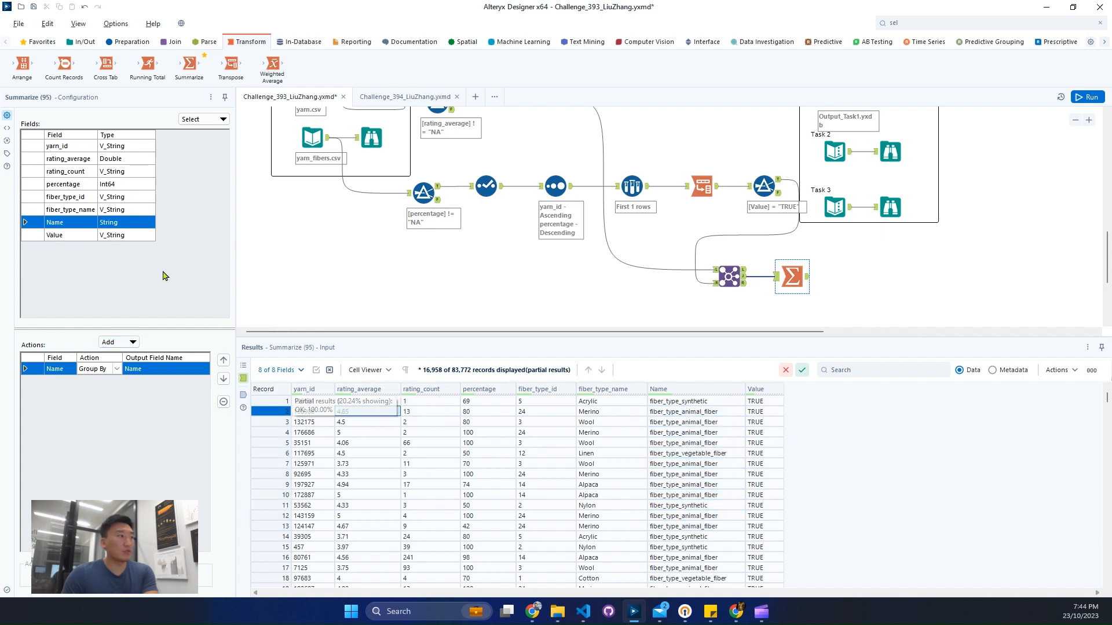
{"action": "left_click", "coordinate": [94, 160]}
{"action": "left_click", "coordinate": [119, 342]}
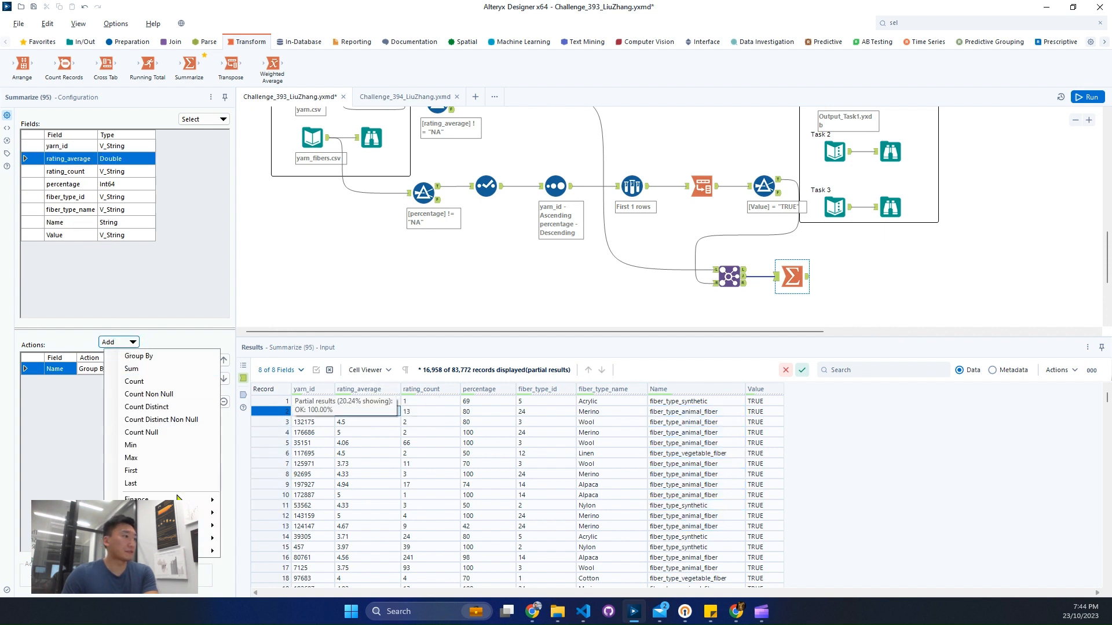
{"action": "mouse_move", "coordinate": [211, 513]}
{"action": "left_click", "coordinate": [243, 449]}
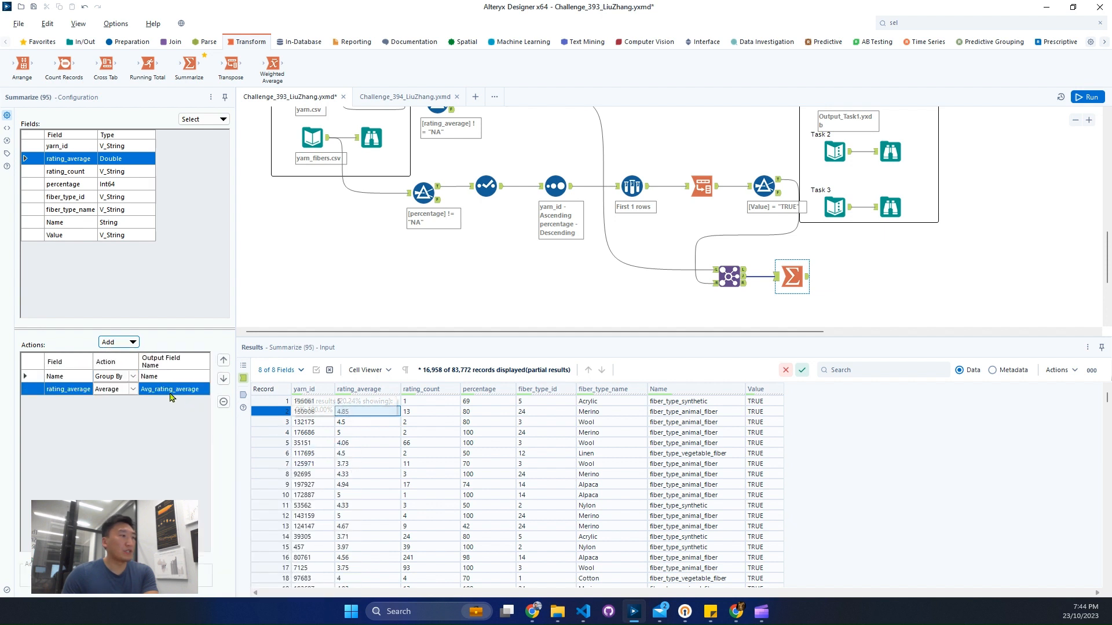
Step: Run the workflow and inspect the average rating per fiber category in the Summarize output
{"action": "left_click", "coordinate": [1082, 98]}
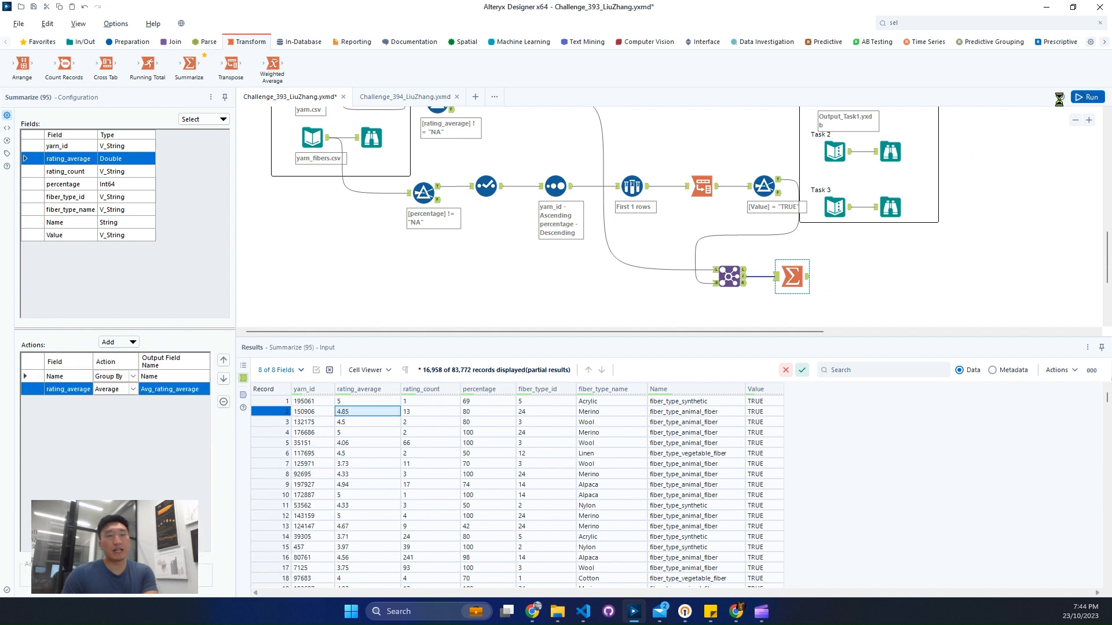
{"action": "left_click", "coordinate": [807, 280]}
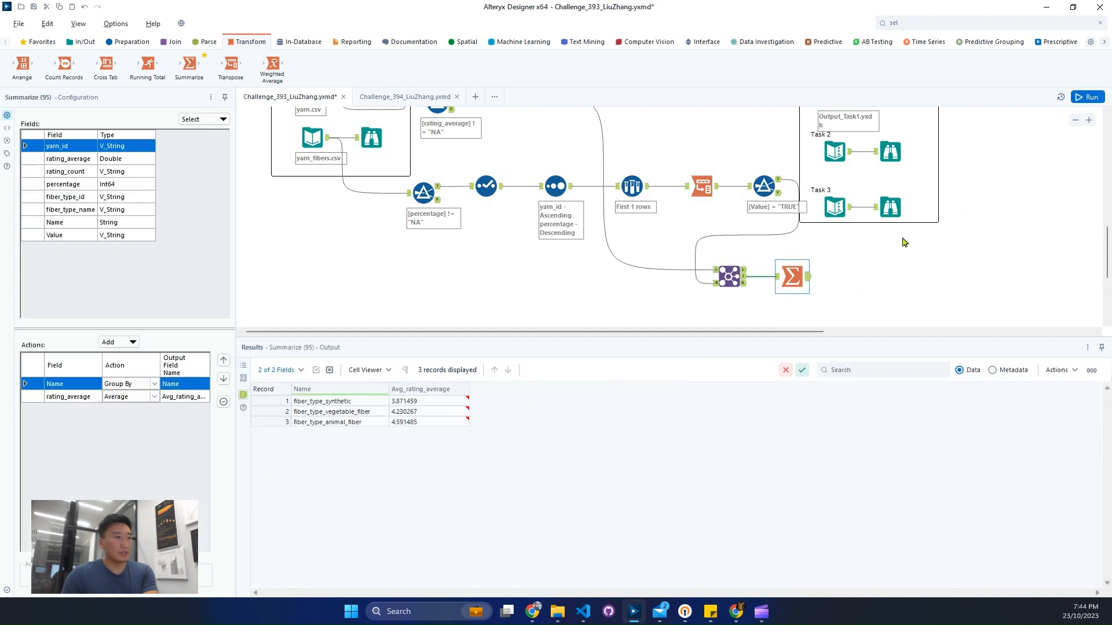
{"action": "scroll", "coordinate": [904, 242], "scroll_direction": "up", "scroll_amount": 1}
{"action": "left_click", "coordinate": [429, 400]}
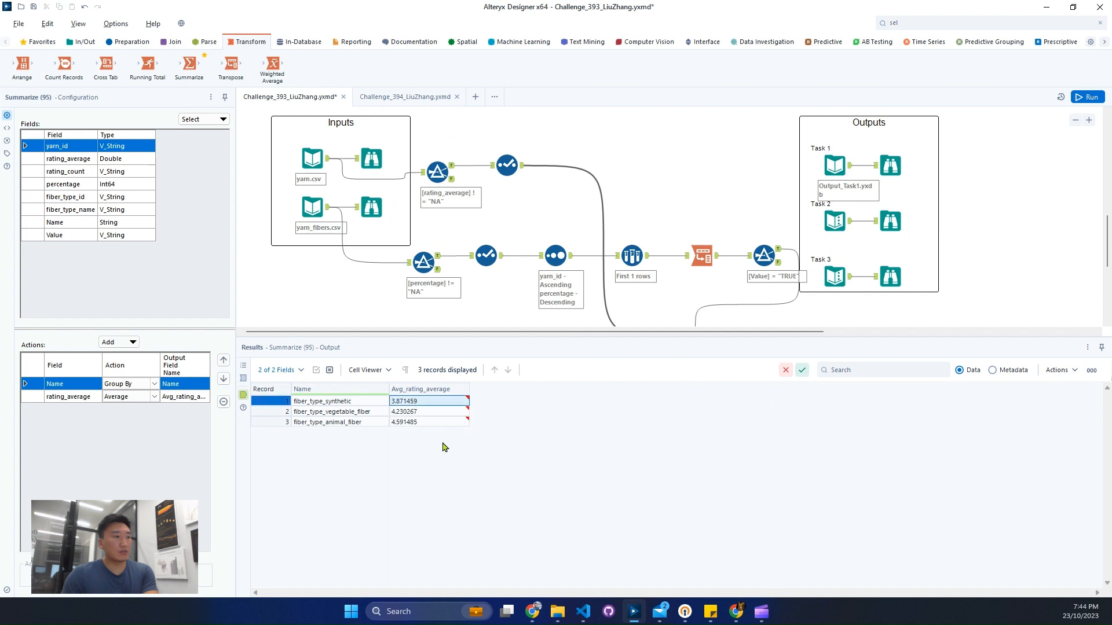
Step: Compare the average ratings in the expected Task 2 output with those from the Summarize tool
{"action": "left_click", "coordinate": [890, 227]}
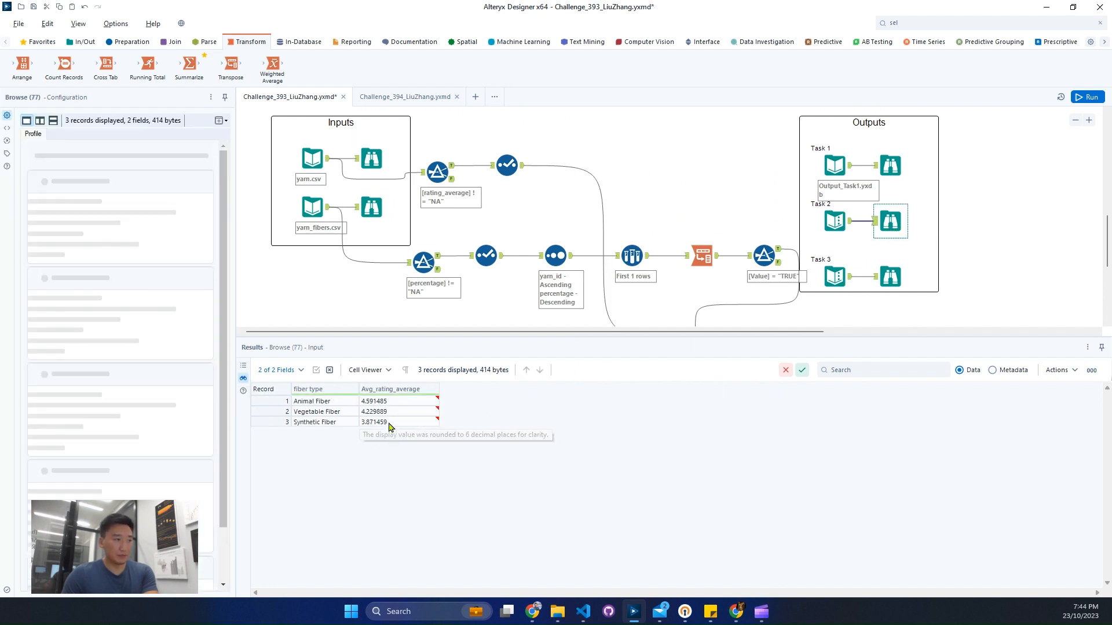
{"action": "left_click", "coordinate": [385, 412]}
{"action": "scroll", "coordinate": [852, 318], "scroll_direction": "down", "scroll_amount": 1}
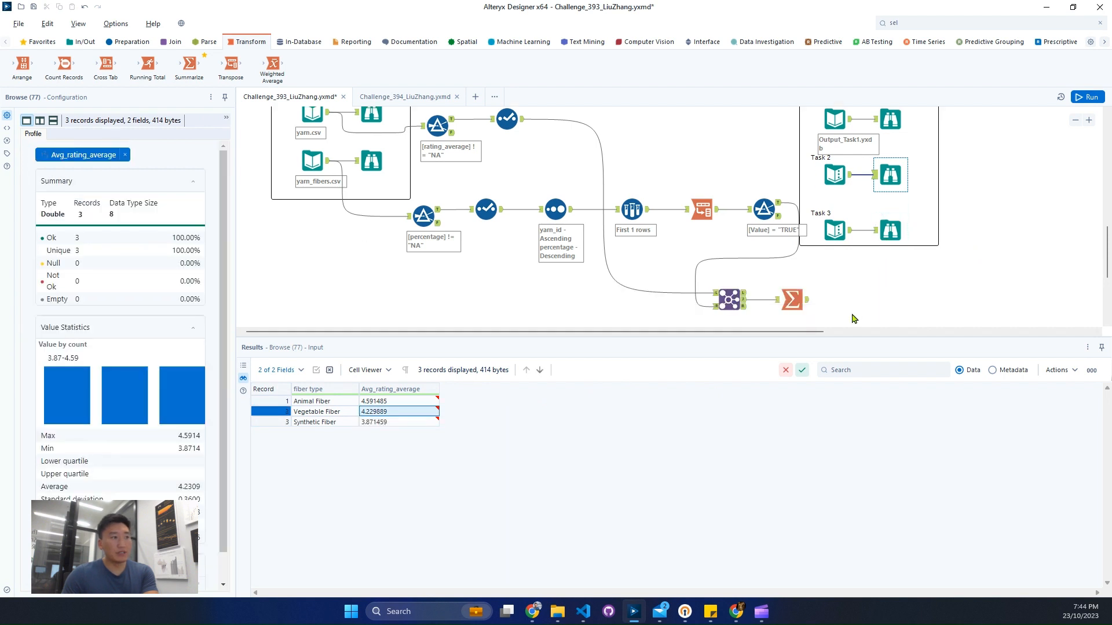
{"action": "left_click", "coordinate": [806, 309]}
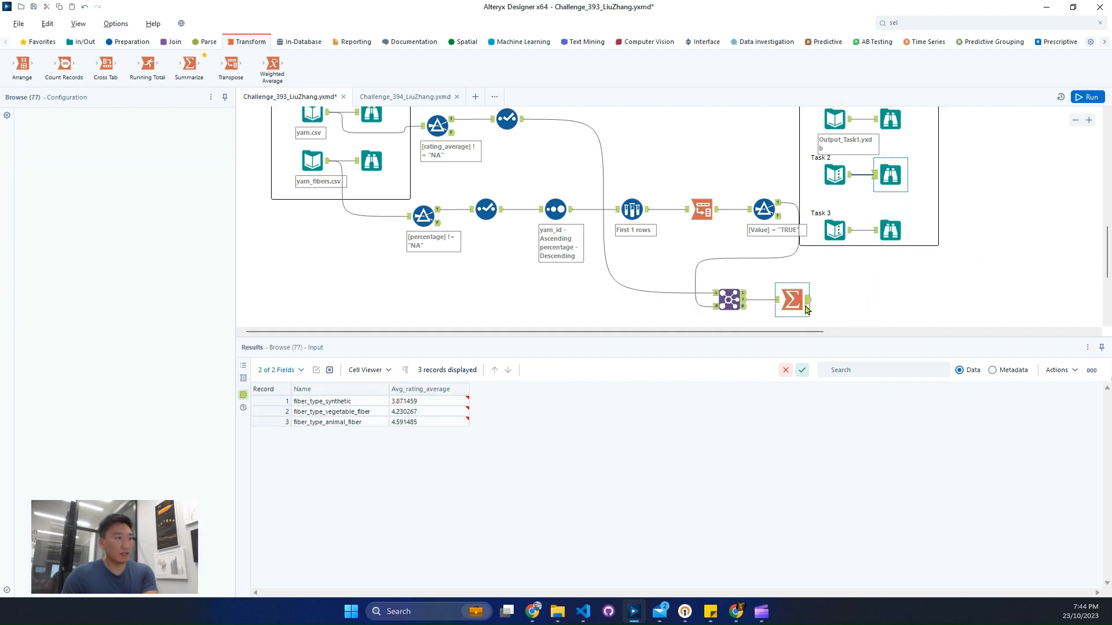
{"action": "left_click", "coordinate": [461, 422]}
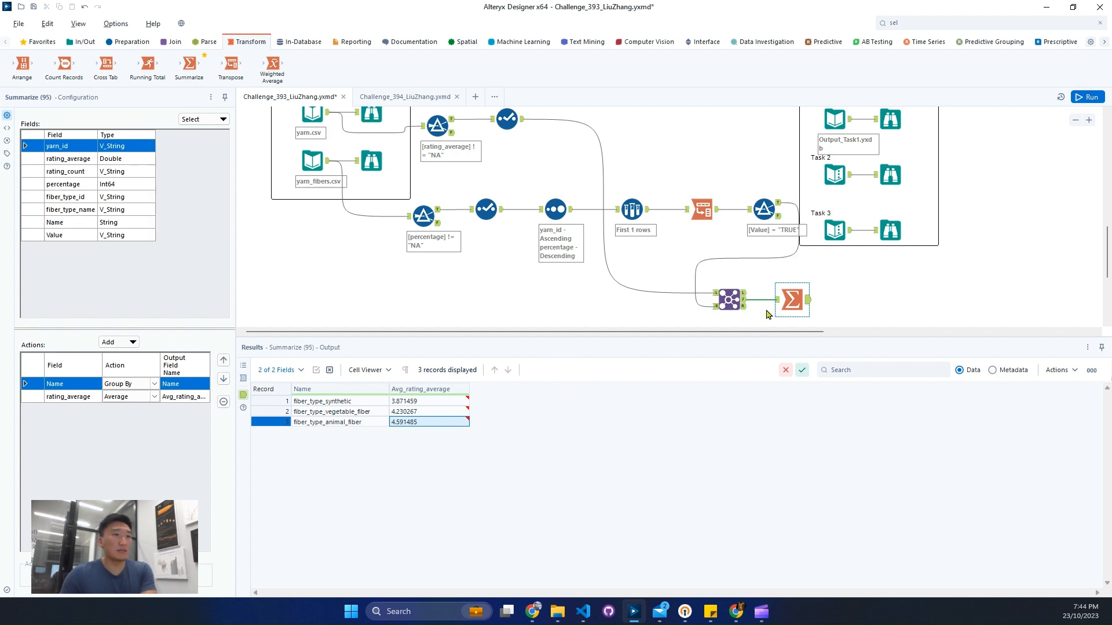
Step: Re-read the Task 3 requirement on the highest ranked fiber category and check the yarn.csv Select tool's output fields
{"action": "scroll", "coordinate": [848, 285], "scroll_direction": "up", "scroll_amount": 1}
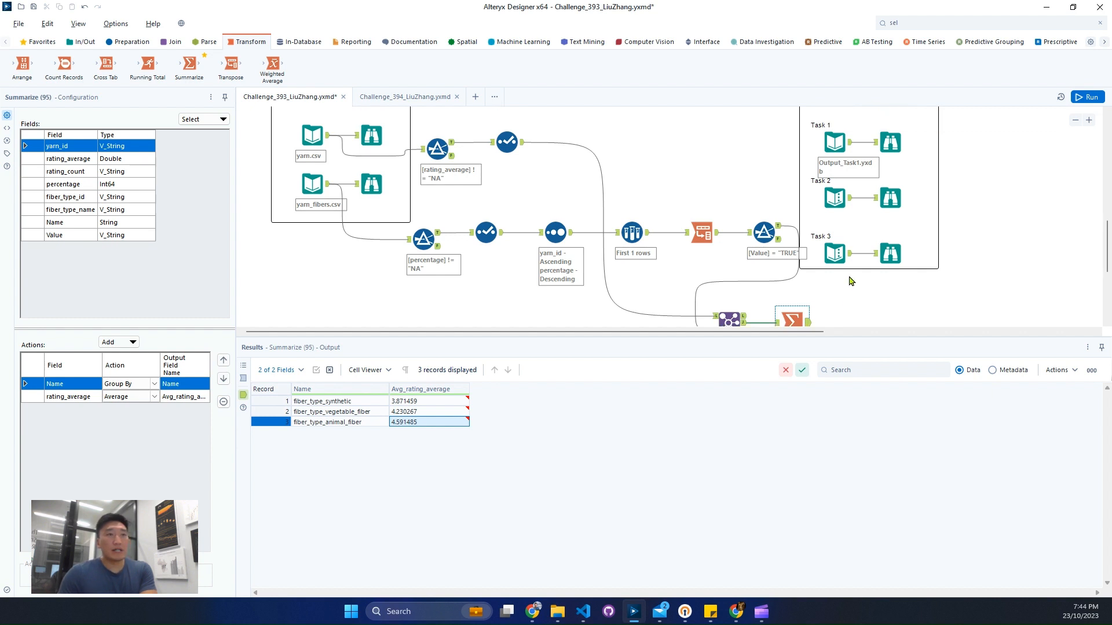
{"action": "scroll", "coordinate": [752, 215], "scroll_direction": "down", "scroll_amount": 3}
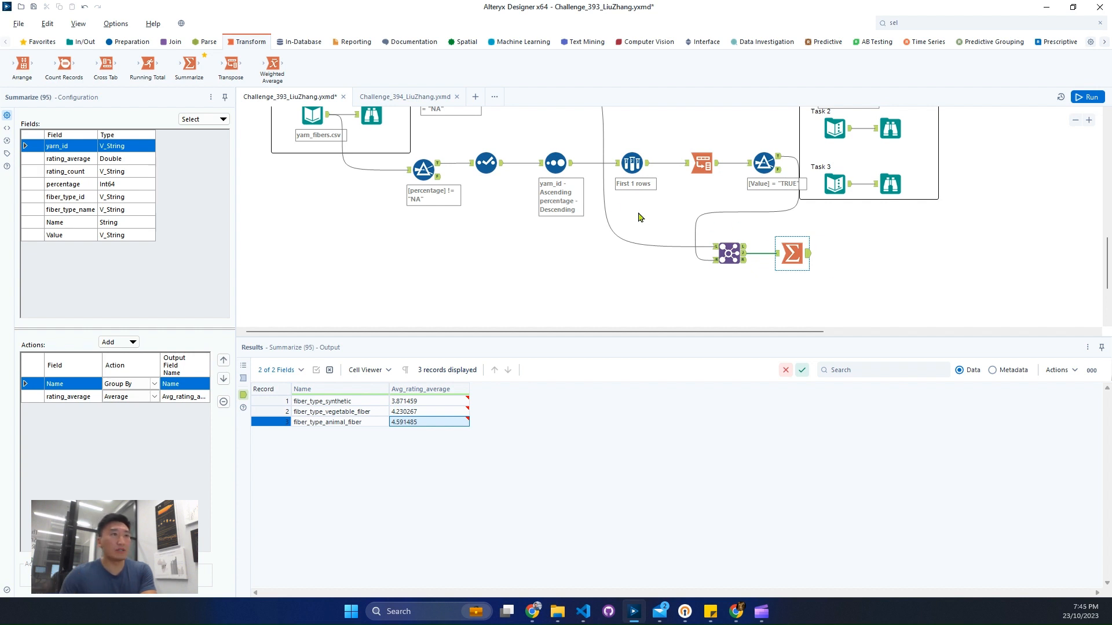
{"action": "scroll", "coordinate": [710, 220], "scroll_direction": "up", "scroll_amount": 1}
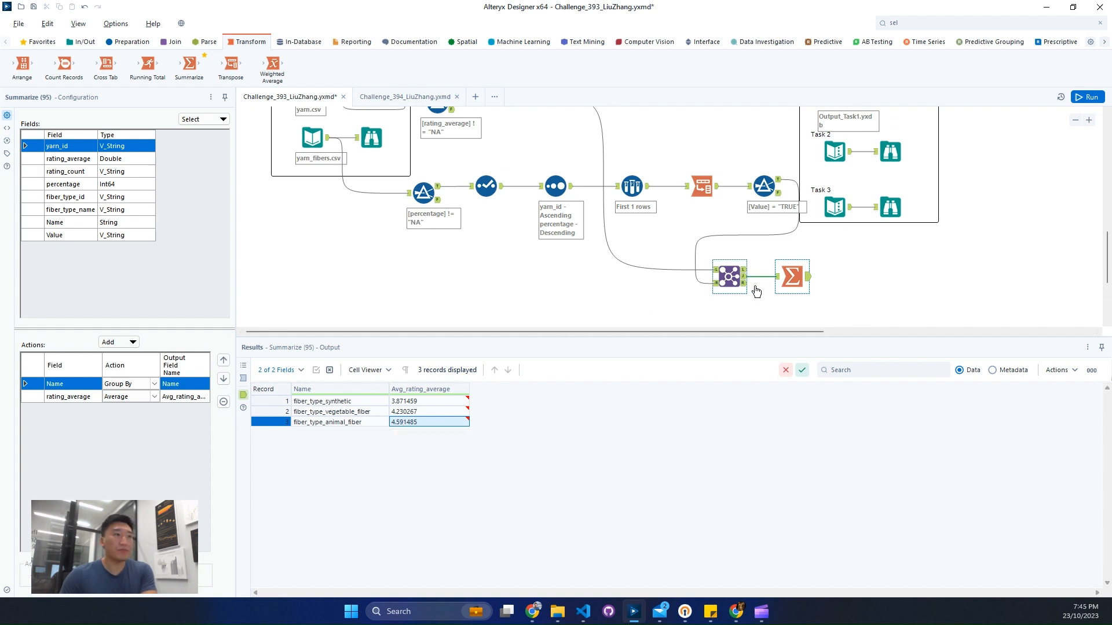
{"action": "scroll", "coordinate": [757, 286], "scroll_direction": "up", "scroll_amount": 3}
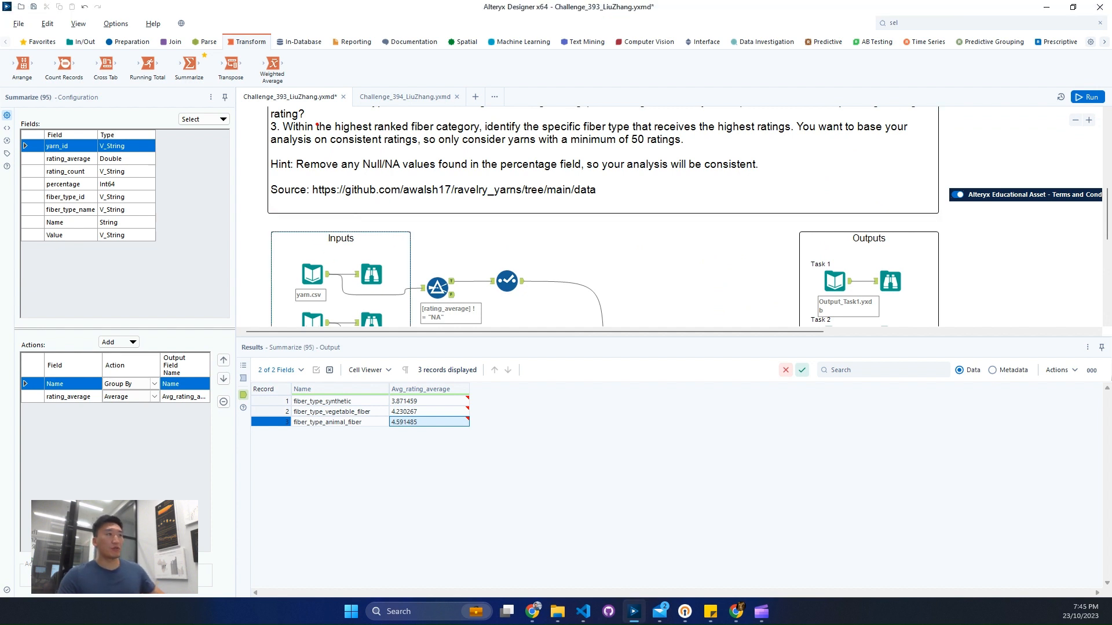
{"action": "left_click_drag", "start_coordinate": [316, 122], "coordinate": [490, 144]}
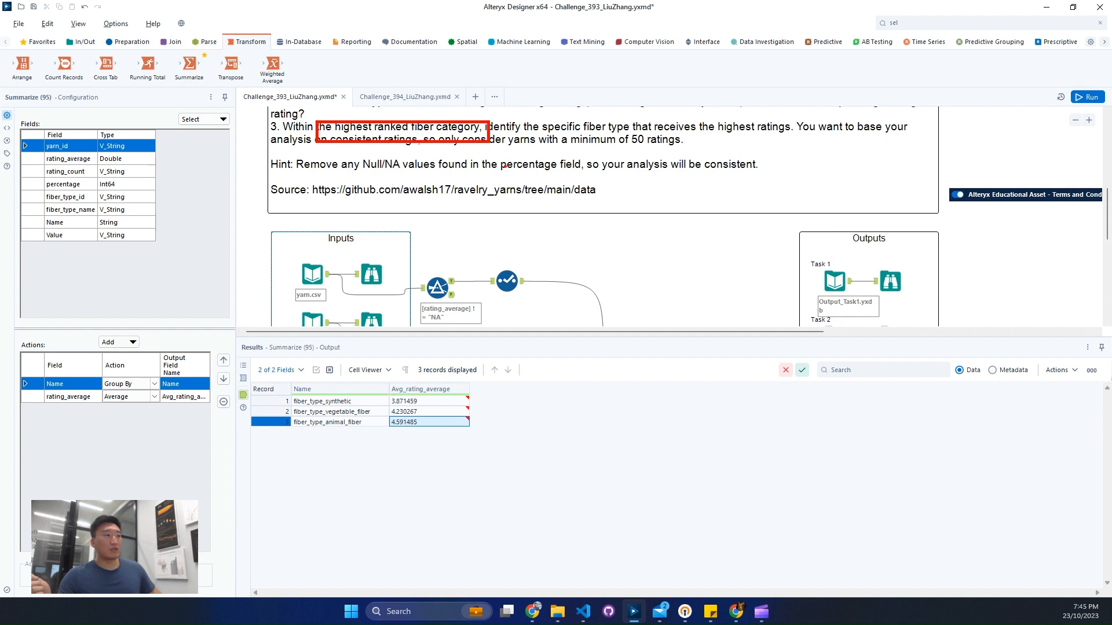
{"action": "key", "text": "Escape"}
{"action": "scroll", "coordinate": [543, 210], "scroll_direction": "down", "scroll_amount": 5}
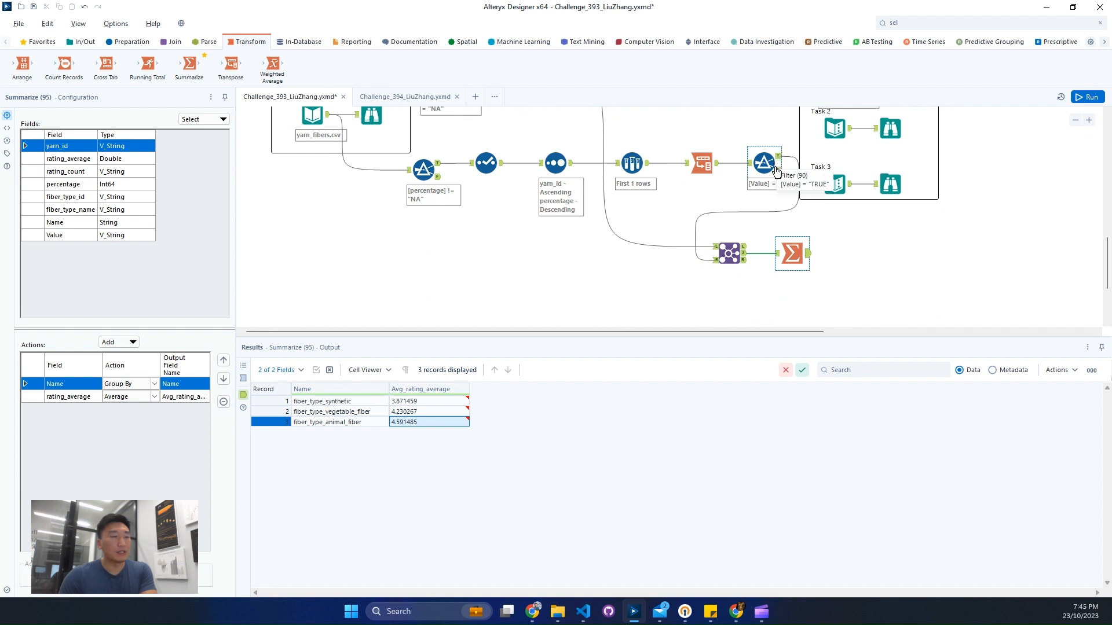
{"action": "scroll", "coordinate": [771, 184], "scroll_direction": "up", "scroll_amount": 2}
{"action": "left_click", "coordinate": [507, 144]}
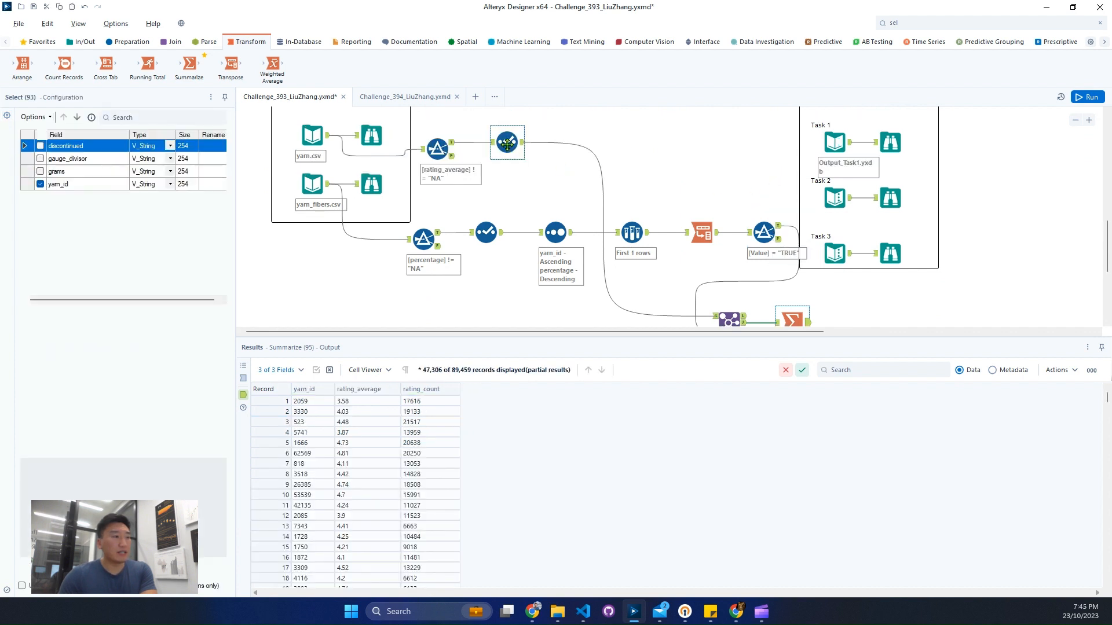
{"action": "scroll", "coordinate": [648, 167], "scroll_direction": "down", "scroll_amount": 2}
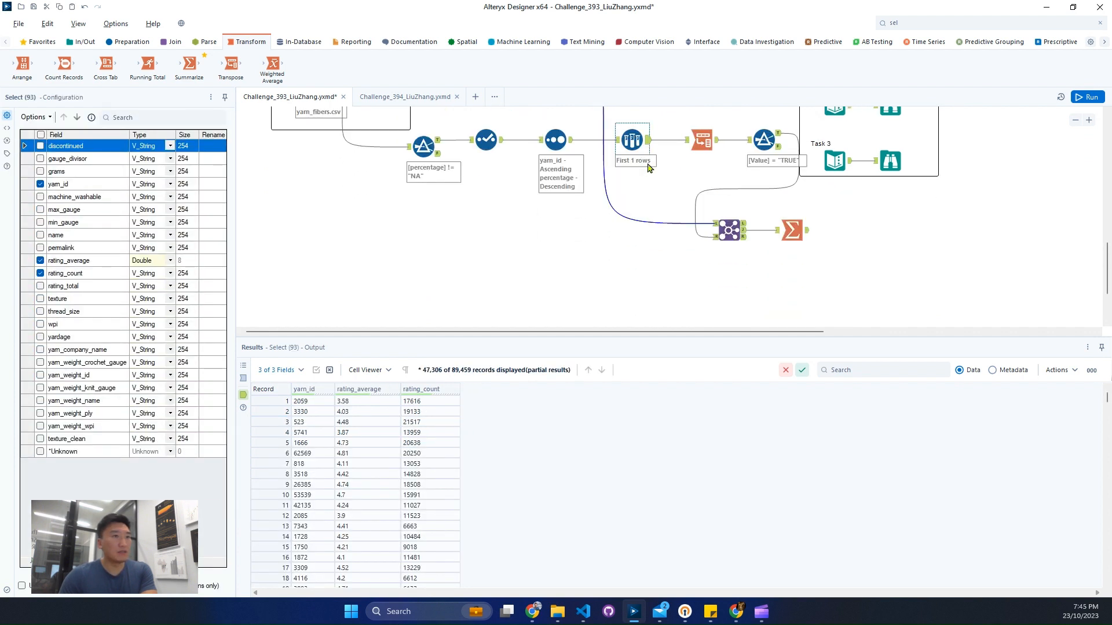
Step: Sort the Summarize output by Avg_rating_average in descending order
{"action": "left_click", "coordinate": [967, 23]}
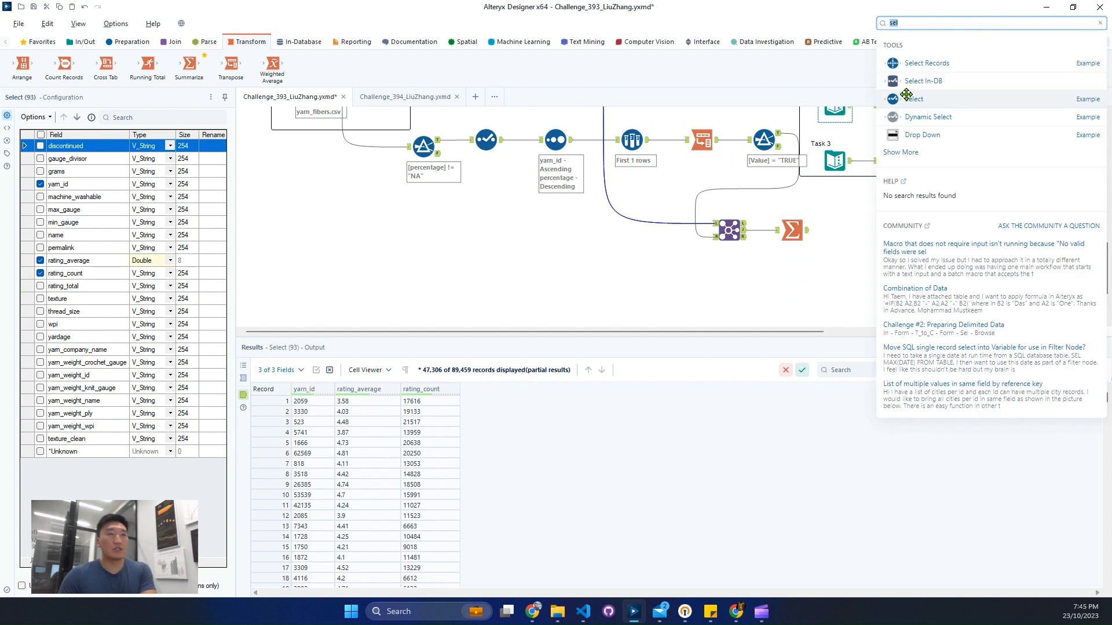
{"action": "left_click", "coordinate": [794, 235]}
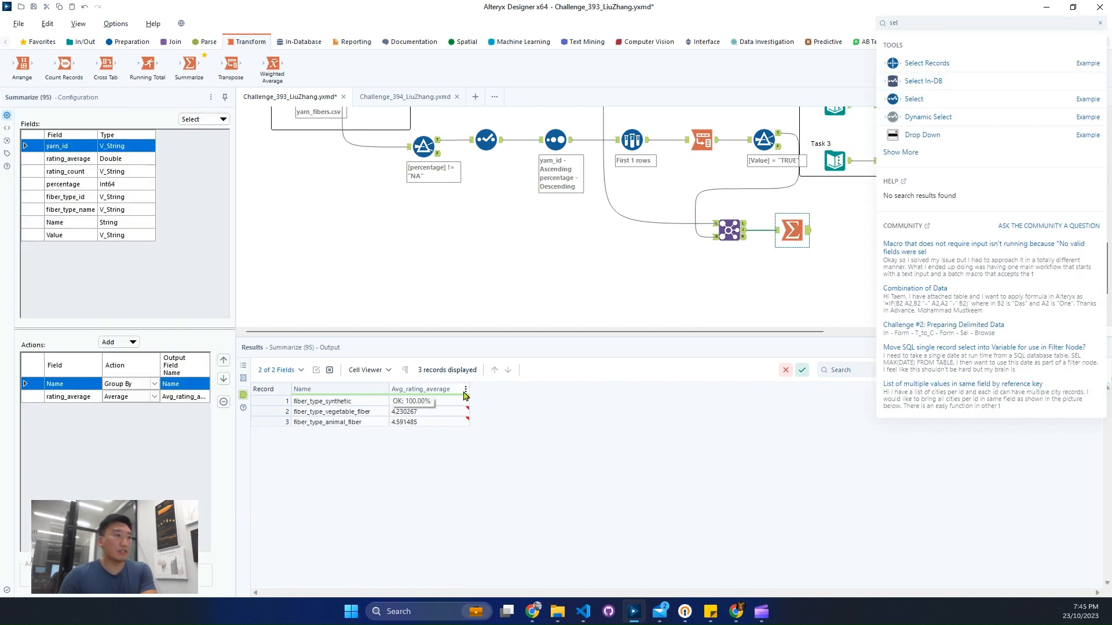
{"action": "left_click", "coordinate": [465, 389]}
{"action": "left_click", "coordinate": [487, 430]}
{"action": "left_click", "coordinate": [570, 449]}
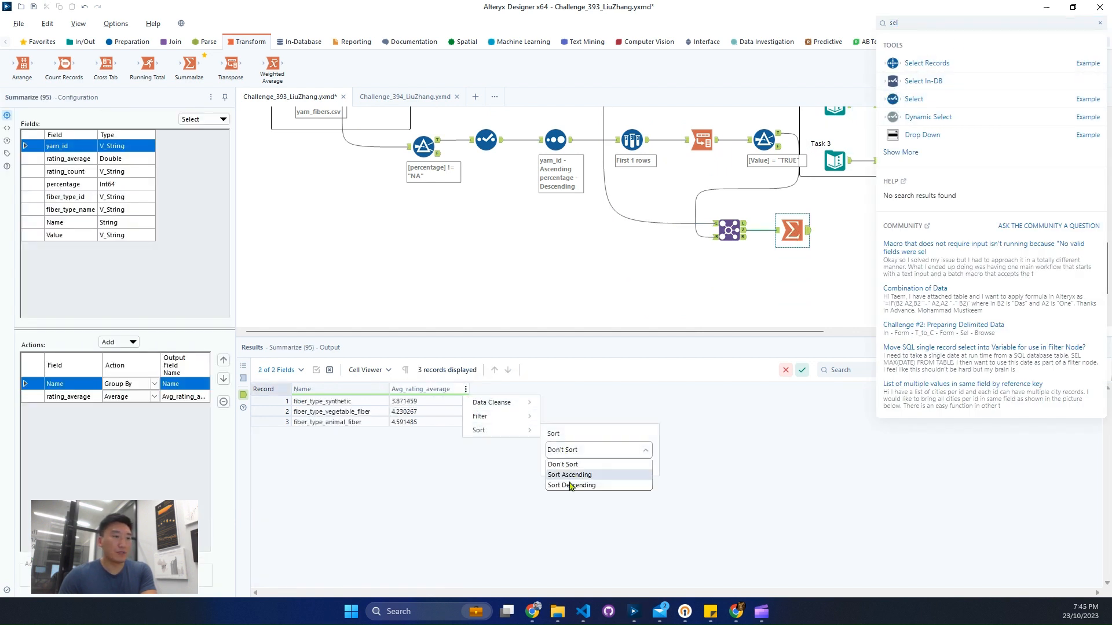
{"action": "left_click", "coordinate": [573, 484]}
{"action": "left_click", "coordinate": [637, 465]}
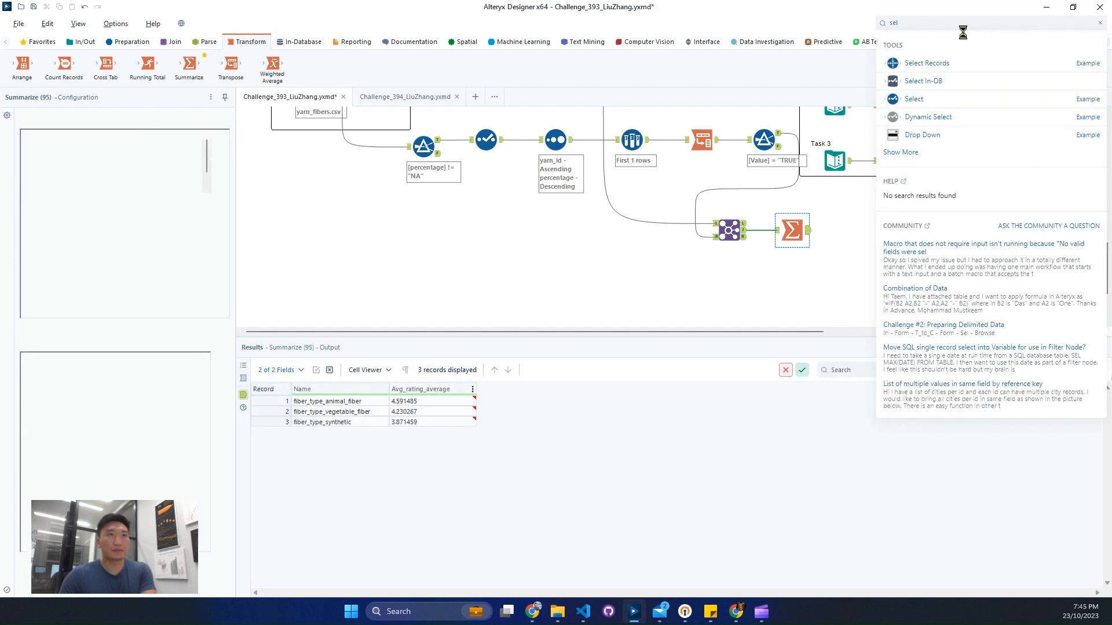
Step: Add a Sample tool after the new Sort, keep only the first 1 row, and run the workflow
{"action": "left_click", "coordinate": [1100, 24]}
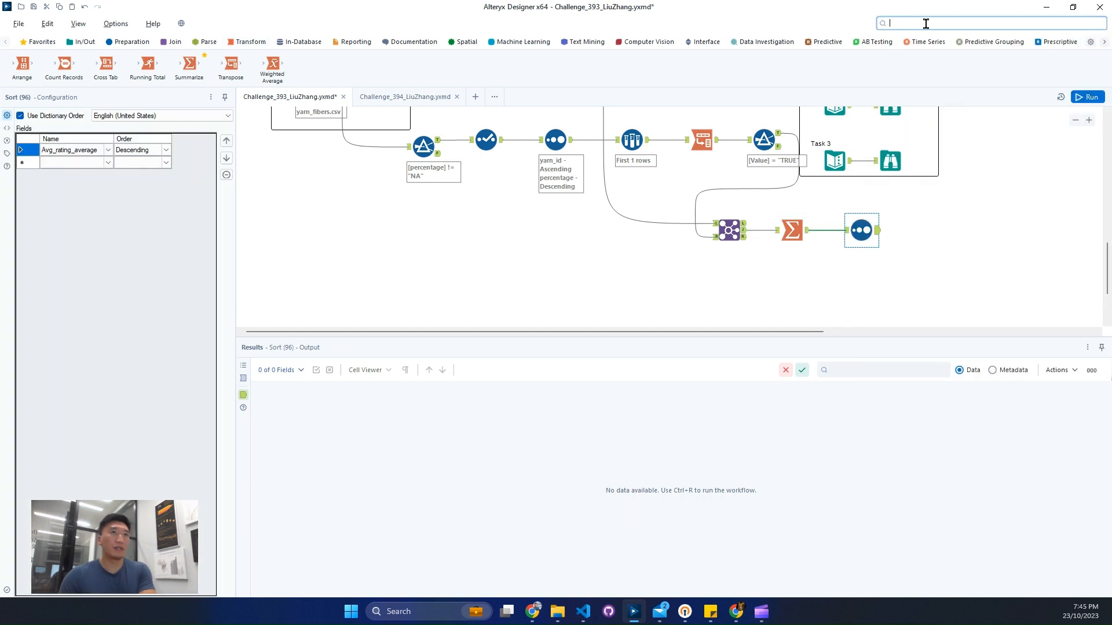
{"action": "type", "text": "sam"}
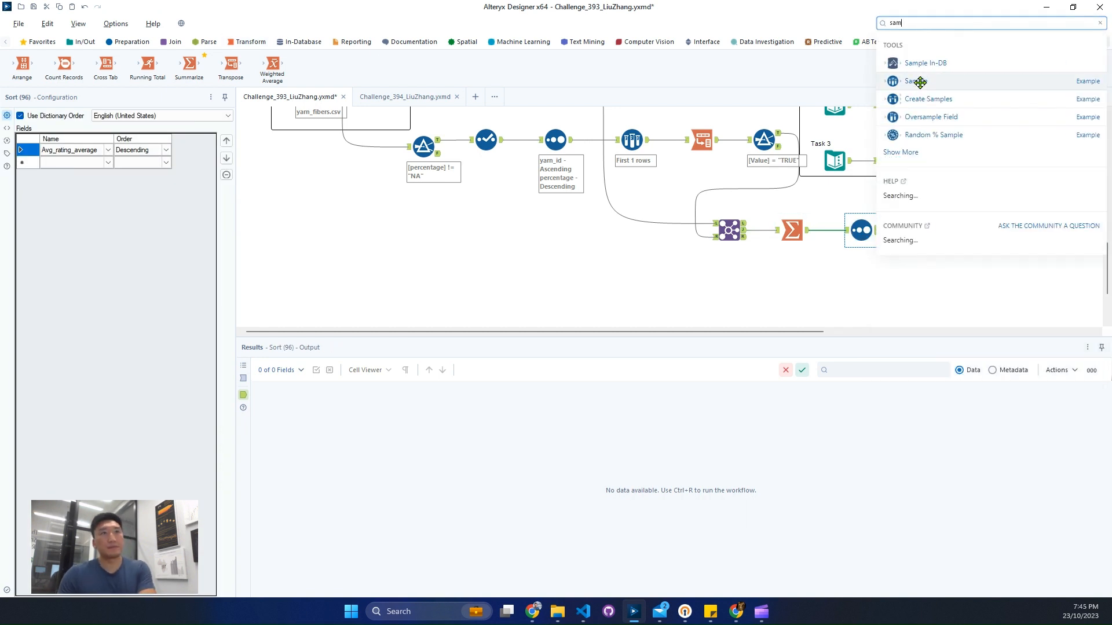
{"action": "left_click_drag", "start_coordinate": [920, 83], "coordinate": [923, 229]}
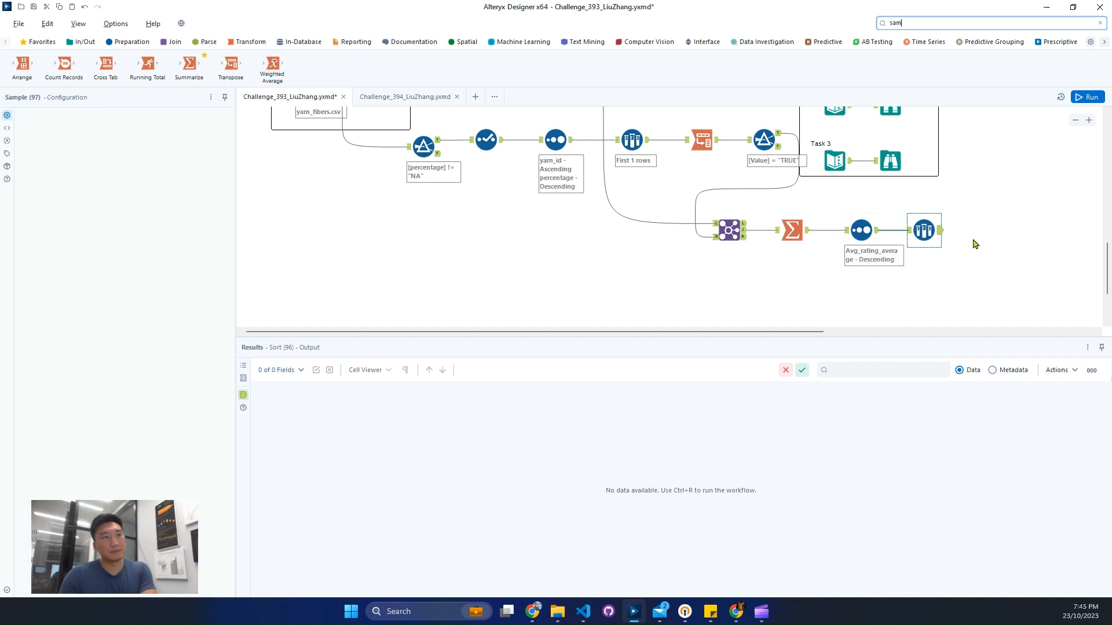
{"action": "double_click", "coordinate": [60, 238]}
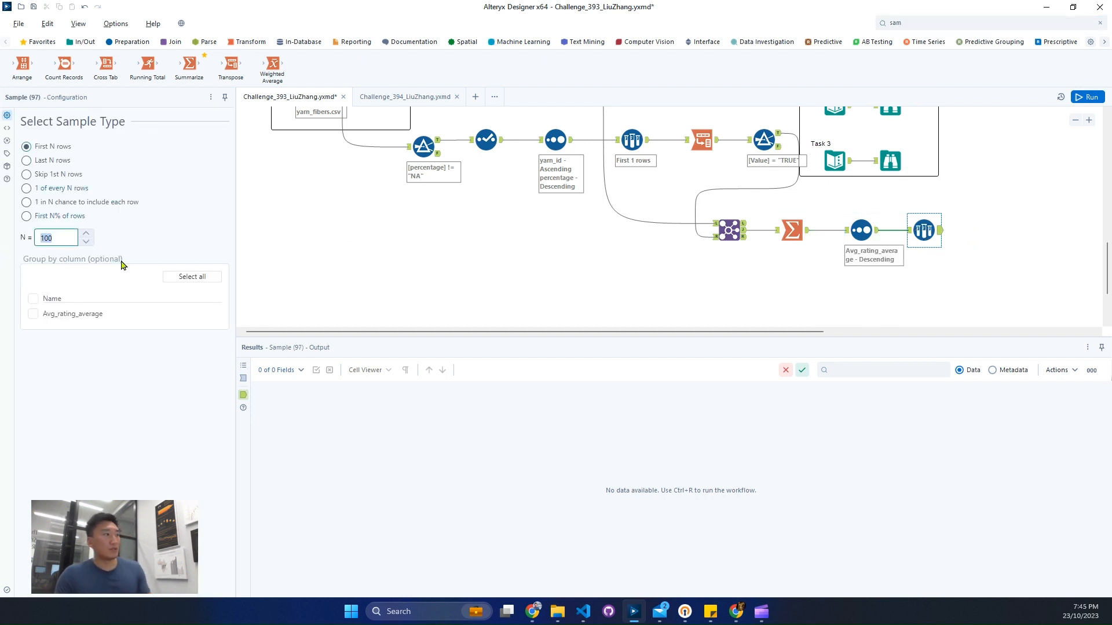
{"action": "type", "text": "1"}
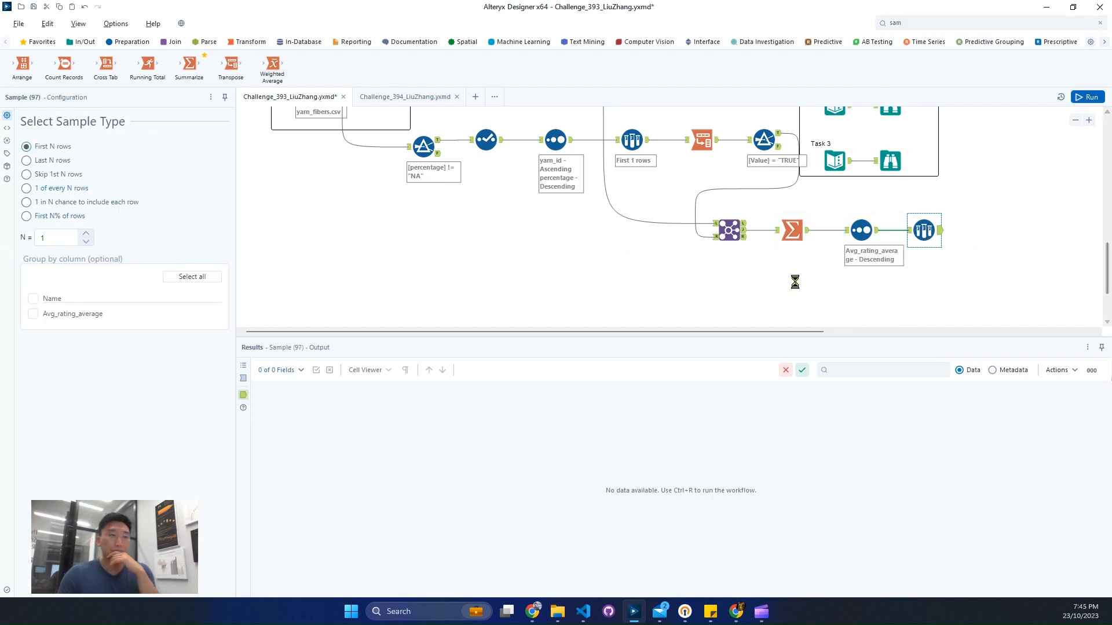
{"action": "left_click", "coordinate": [798, 293]}
{"action": "key", "text": "ctrl+r"}
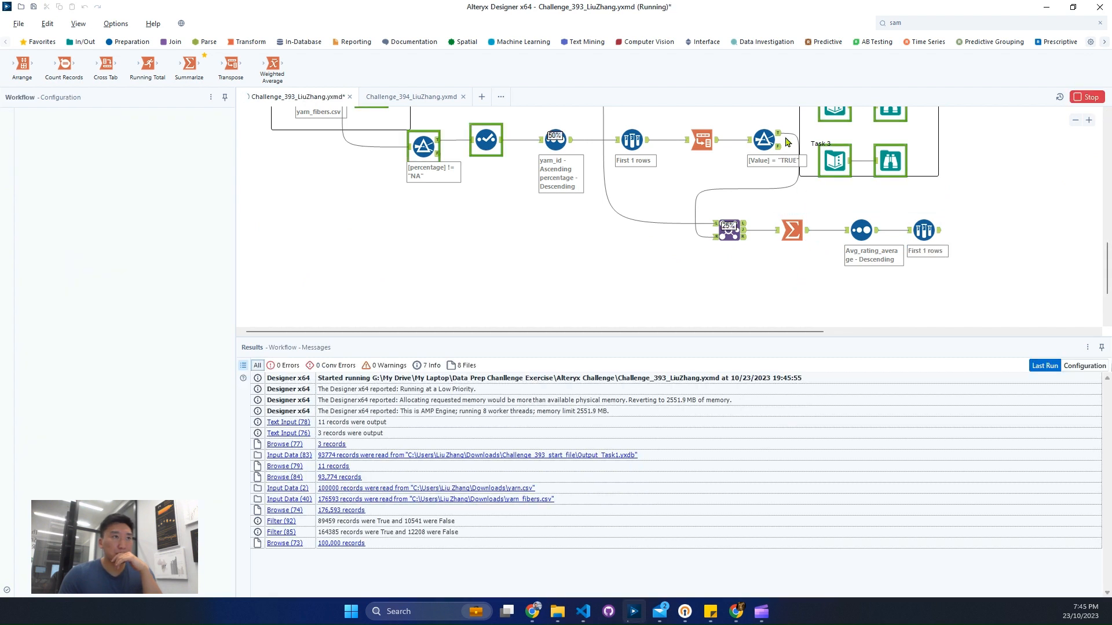
Step: Inspect the Sample tool's top category, the yarn.csv Select tool's output and the Join tool's joined records
{"action": "left_click", "coordinate": [938, 232]}
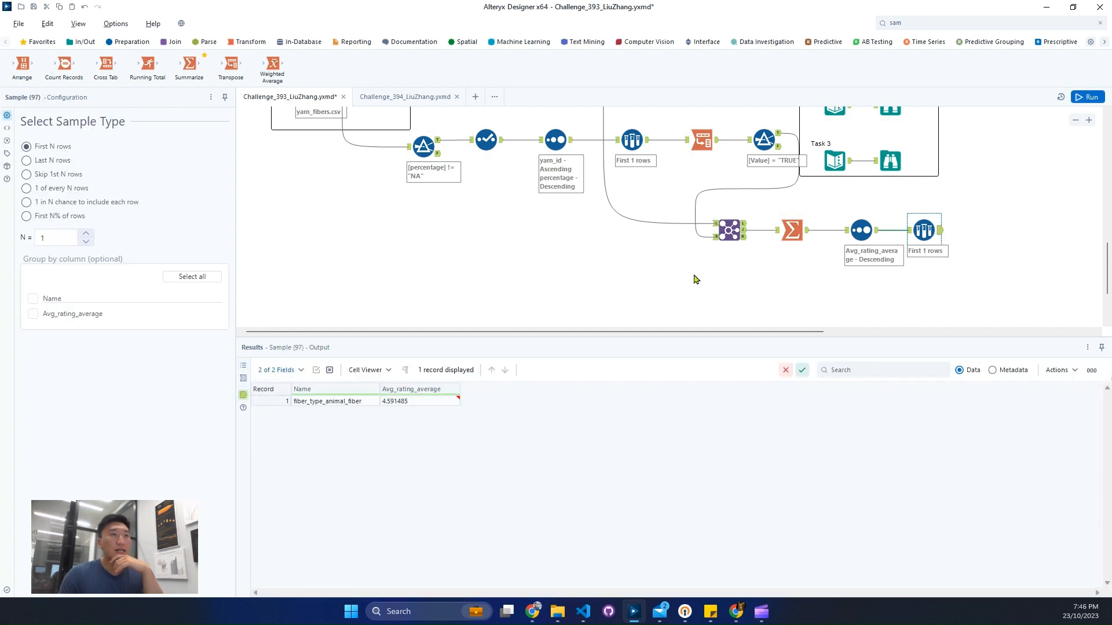
{"action": "scroll", "coordinate": [694, 279], "scroll_direction": "up", "scroll_amount": 2}
{"action": "left_click", "coordinate": [507, 139]}
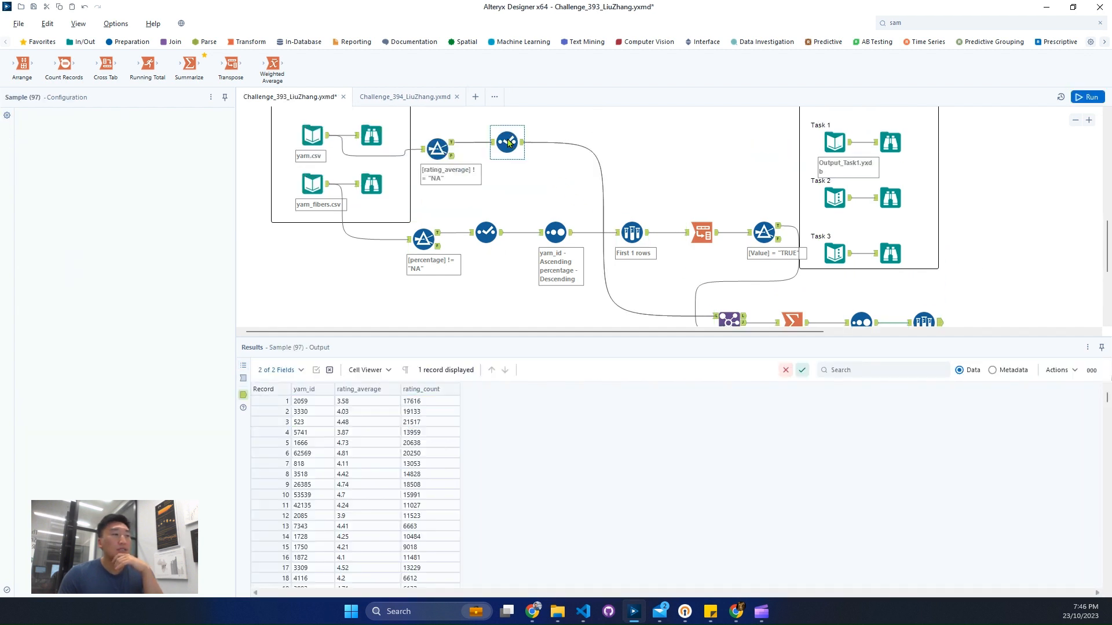
{"action": "scroll", "coordinate": [752, 283], "scroll_direction": "down", "scroll_amount": 2}
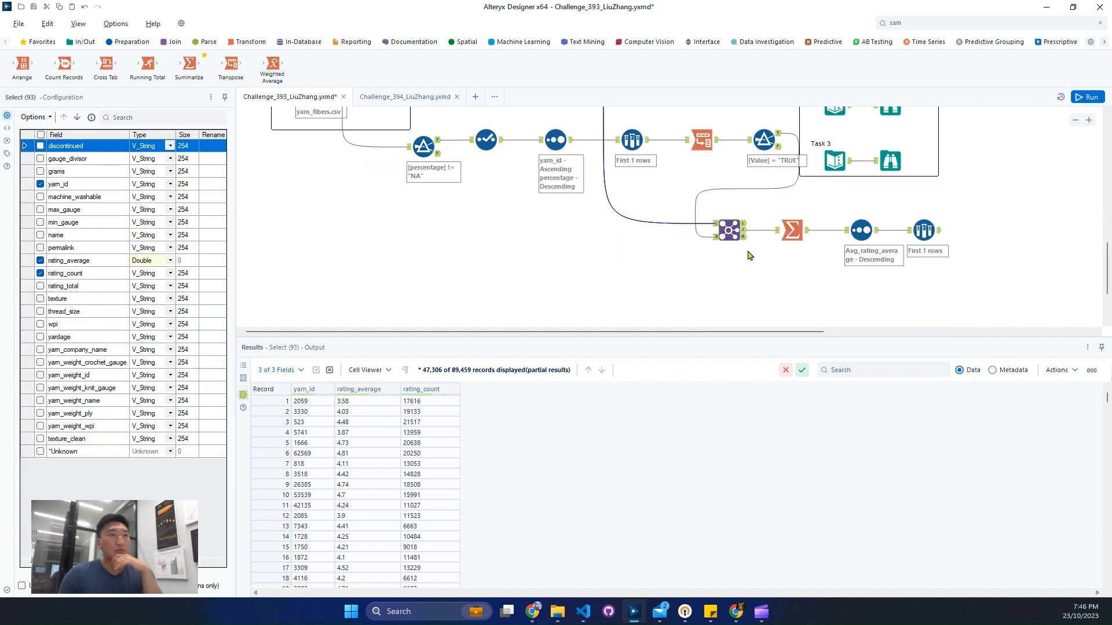
{"action": "left_click", "coordinate": [745, 236]}
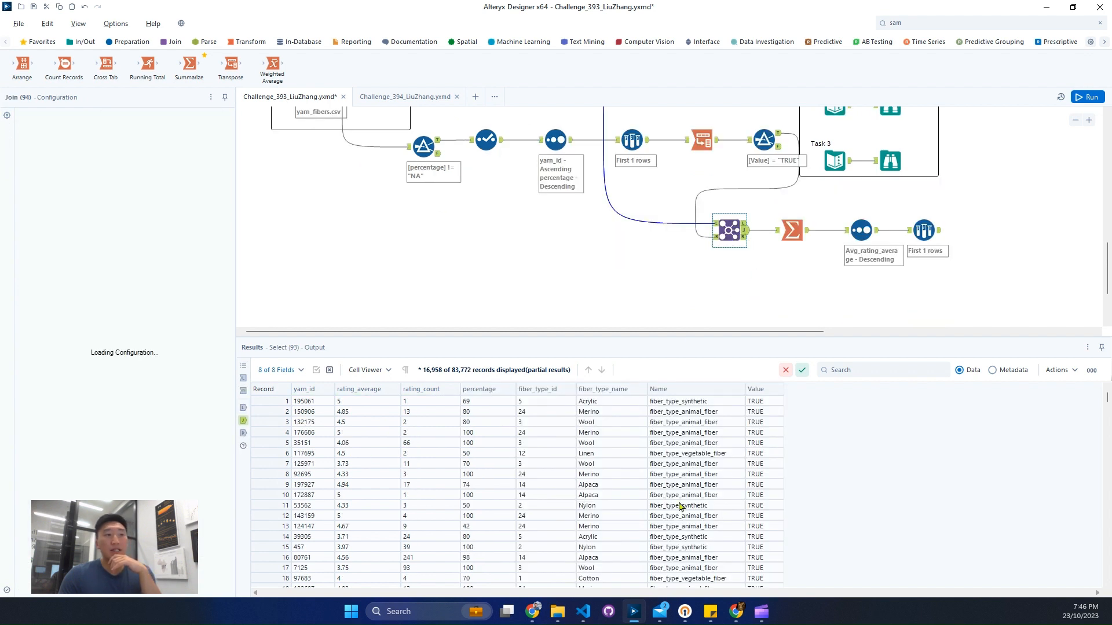
{"action": "left_click_drag", "start_coordinate": [313, 422], "coordinate": [680, 504]}
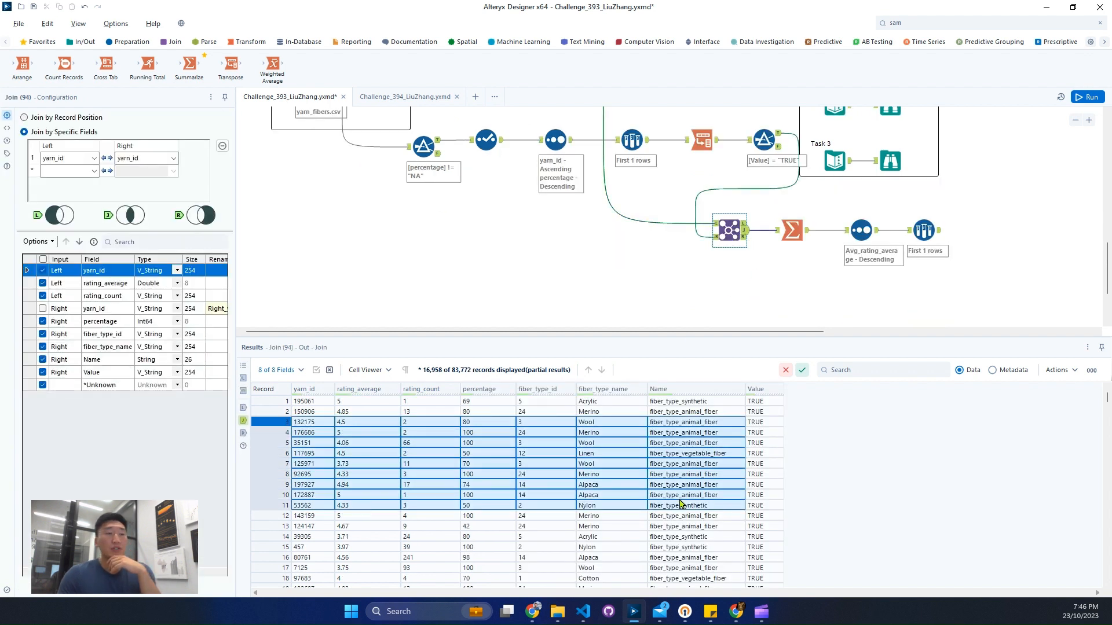
Step: Add a Filter tool fed by the Join's joined output and choose rating_count as its basic filter field
{"action": "scroll", "coordinate": [874, 255], "scroll_direction": "down", "scroll_amount": 2}
{"action": "left_click", "coordinate": [952, 23]}
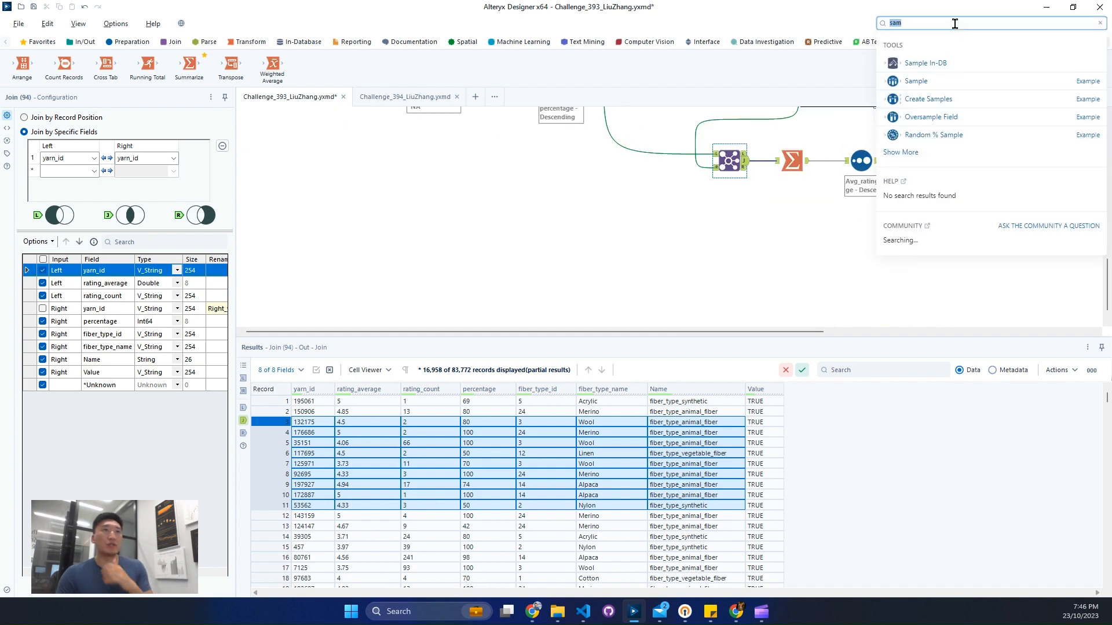
{"action": "type", "text": "fil"}
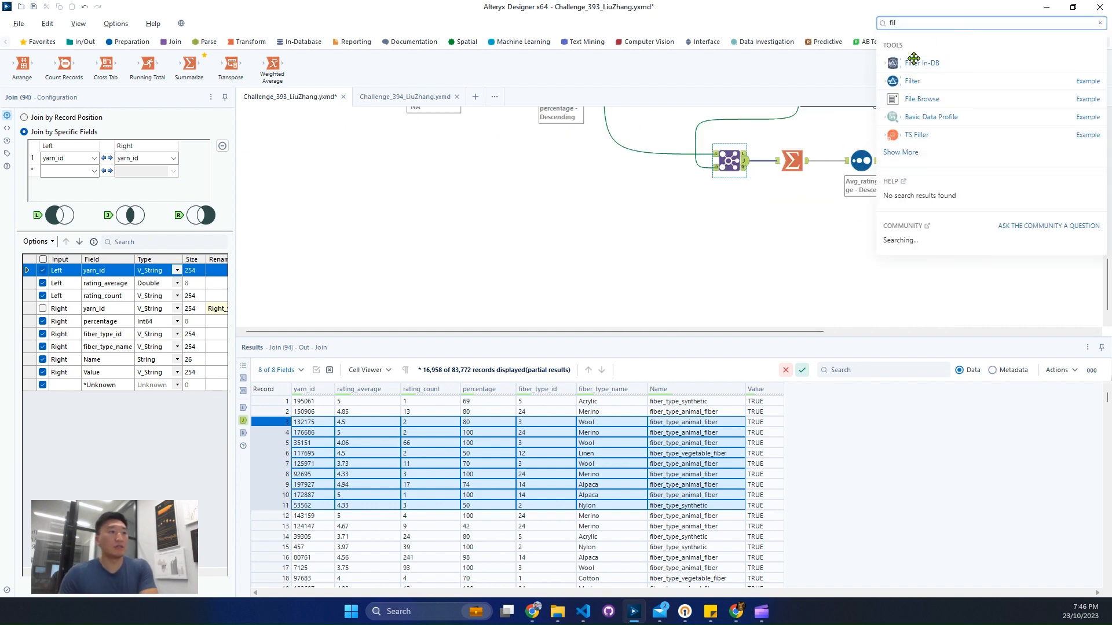
{"action": "left_click_drag", "start_coordinate": [913, 81], "coordinate": [847, 244]}
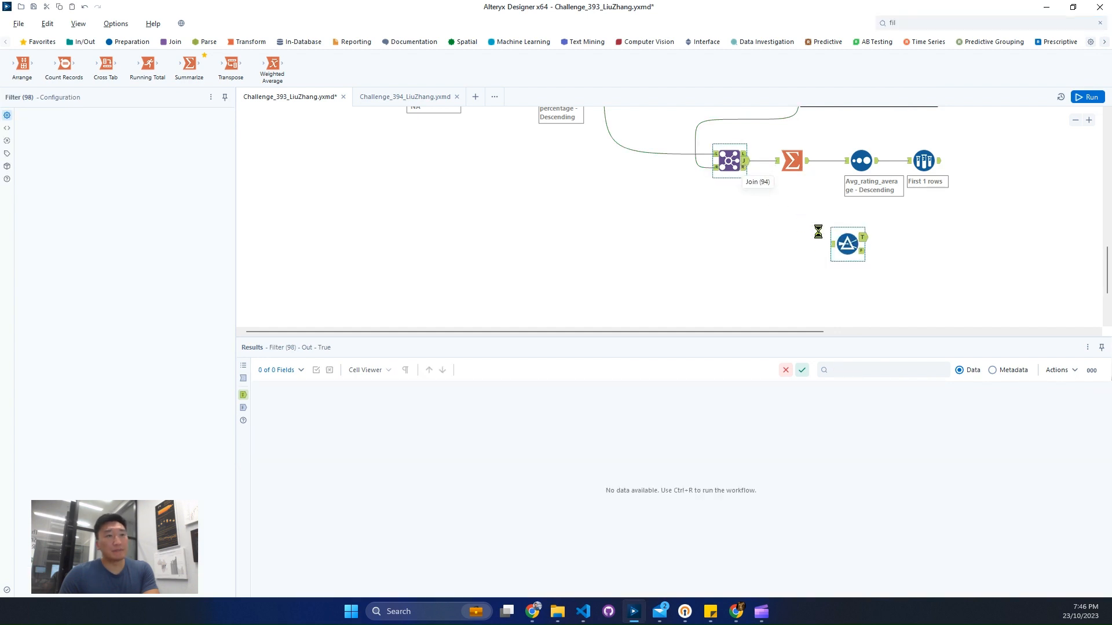
{"action": "left_click_drag", "start_coordinate": [745, 168], "coordinate": [831, 244]}
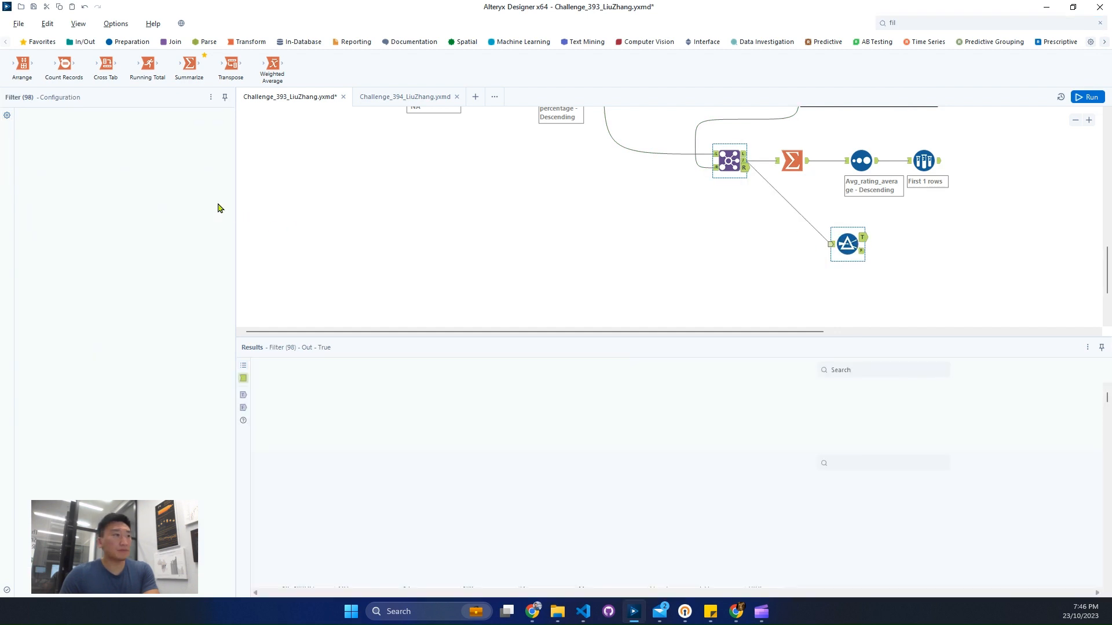
{"action": "left_click", "coordinate": [95, 167]}
{"action": "left_click", "coordinate": [84, 197]}
{"action": "left_click", "coordinate": [144, 167]}
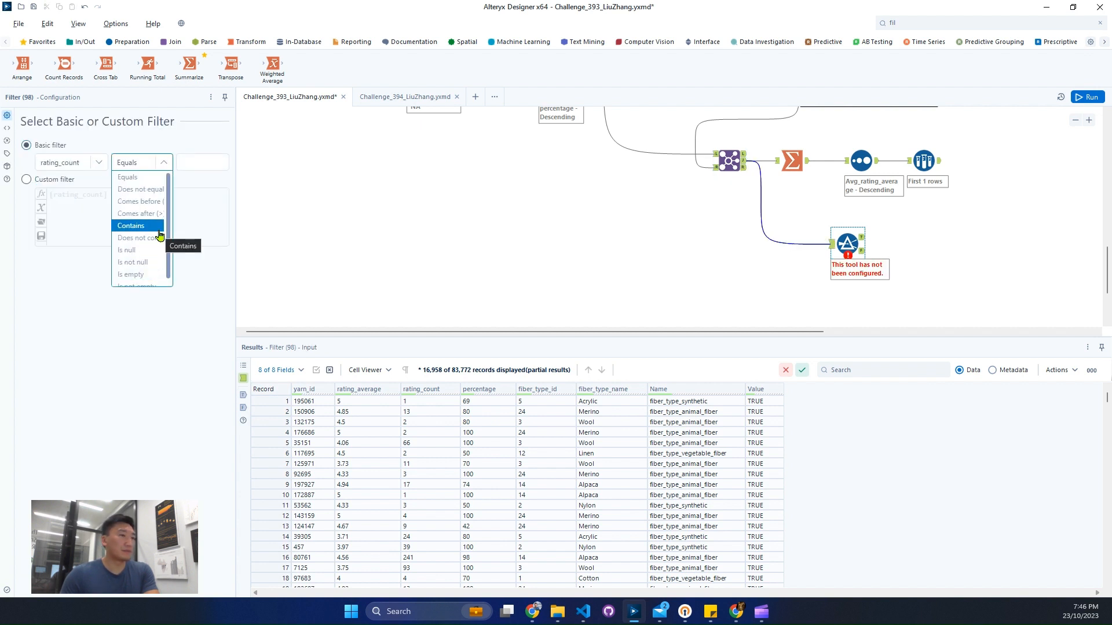
Step: Change the rating_count field's type to Int64 in the Join tool feeding the Filter
{"action": "left_click", "coordinate": [735, 169]}
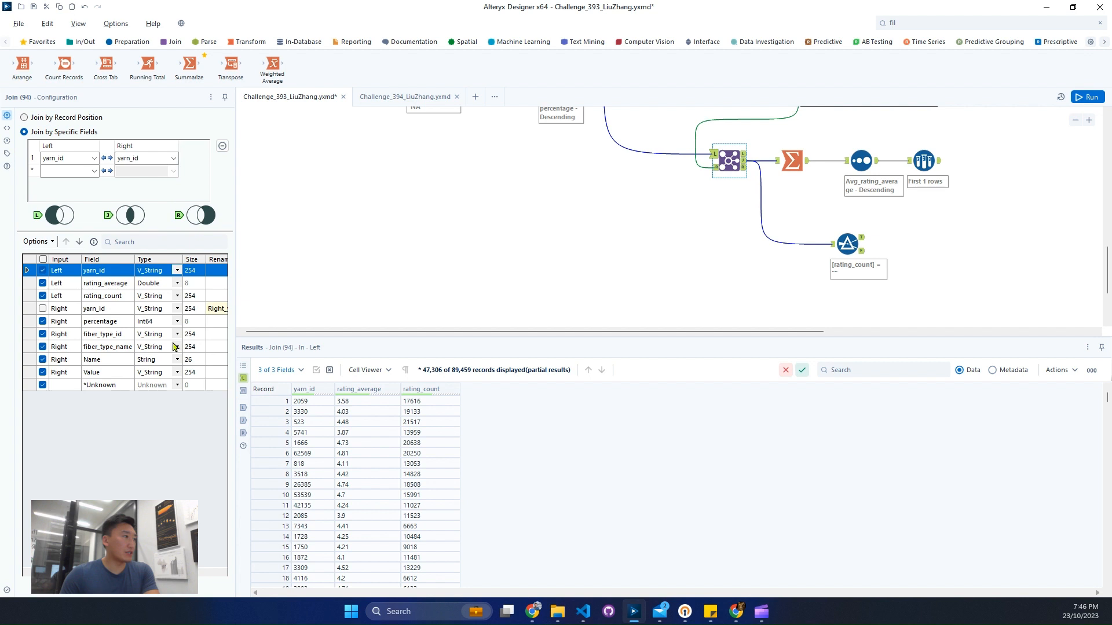
{"action": "left_click", "coordinate": [180, 297]}
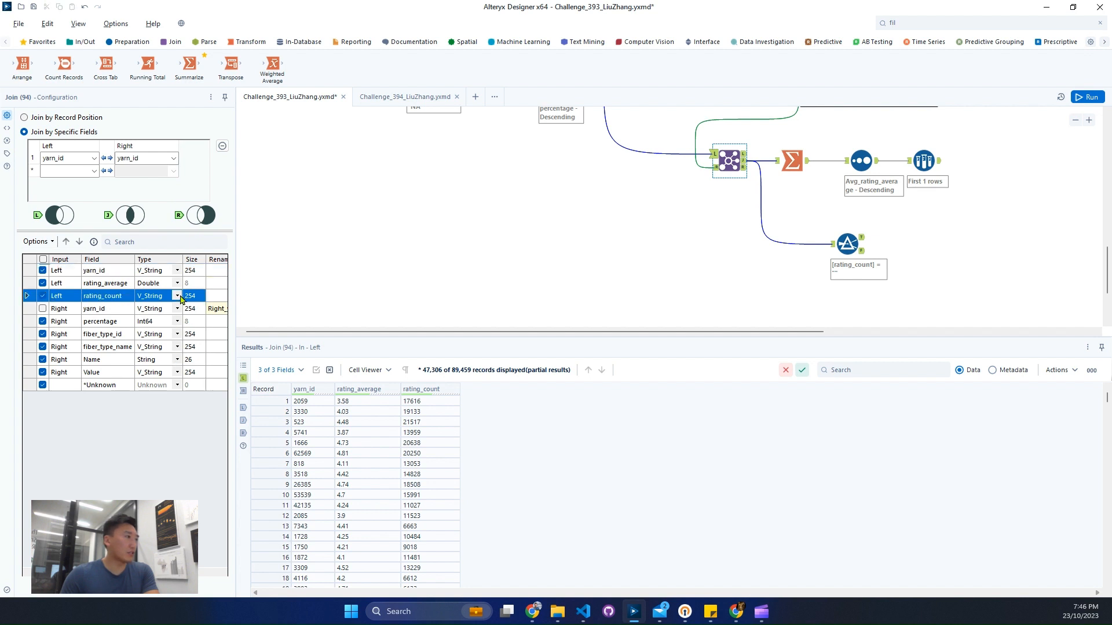
{"action": "left_click", "coordinate": [177, 296]}
{"action": "left_click", "coordinate": [151, 341]}
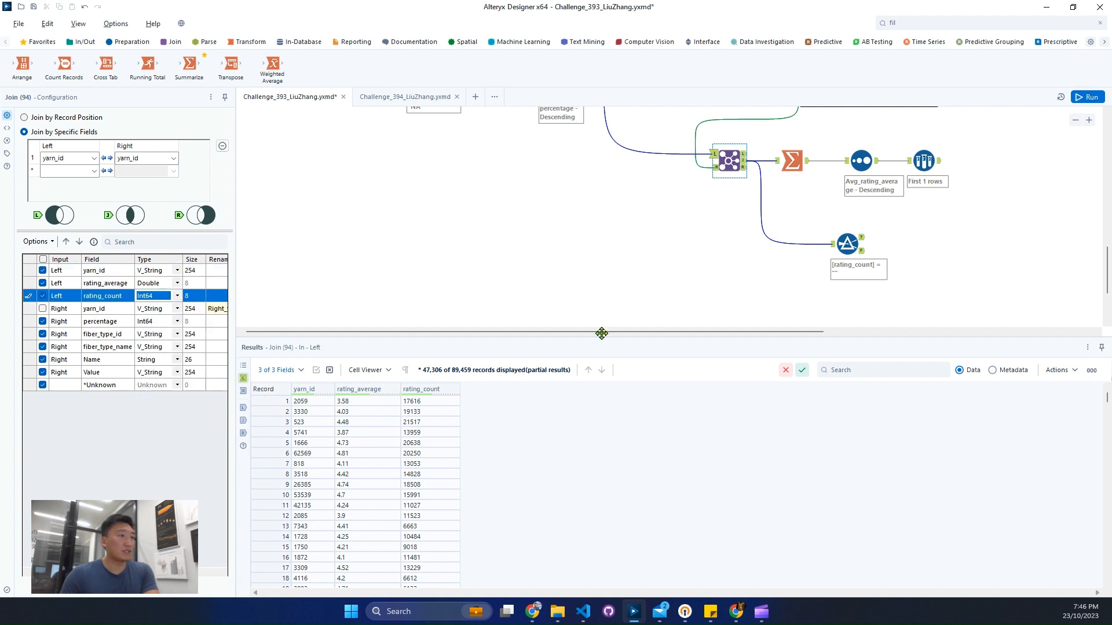
Step: Set the new Filter tool's condition to rating_count >= 50
{"action": "left_click", "coordinate": [839, 244]}
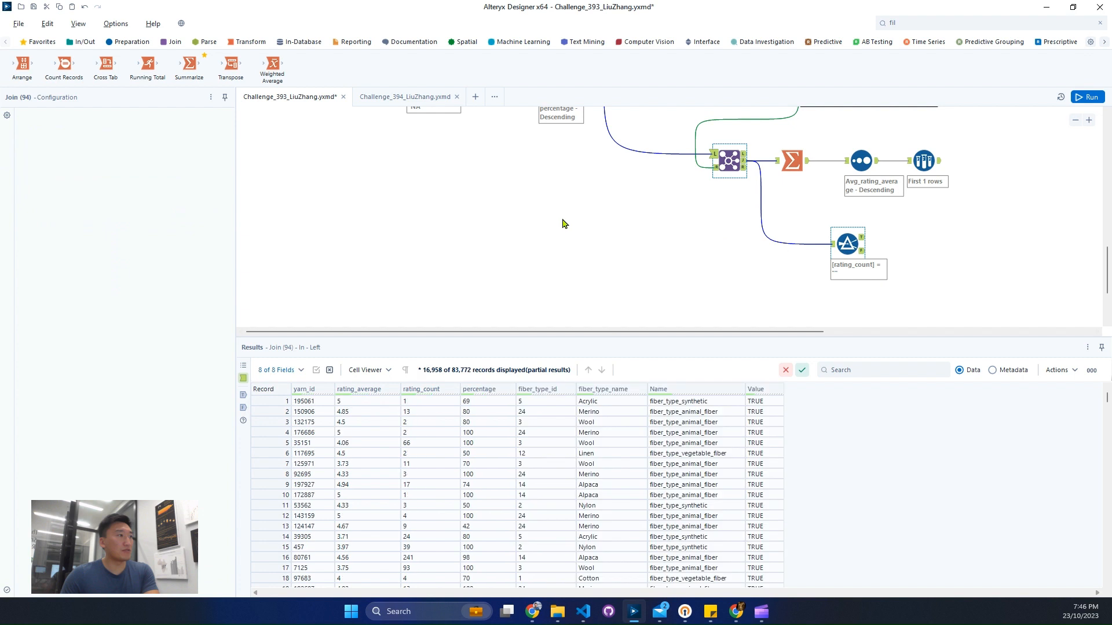
{"action": "left_click", "coordinate": [122, 163]}
{"action": "left_click", "coordinate": [149, 237]}
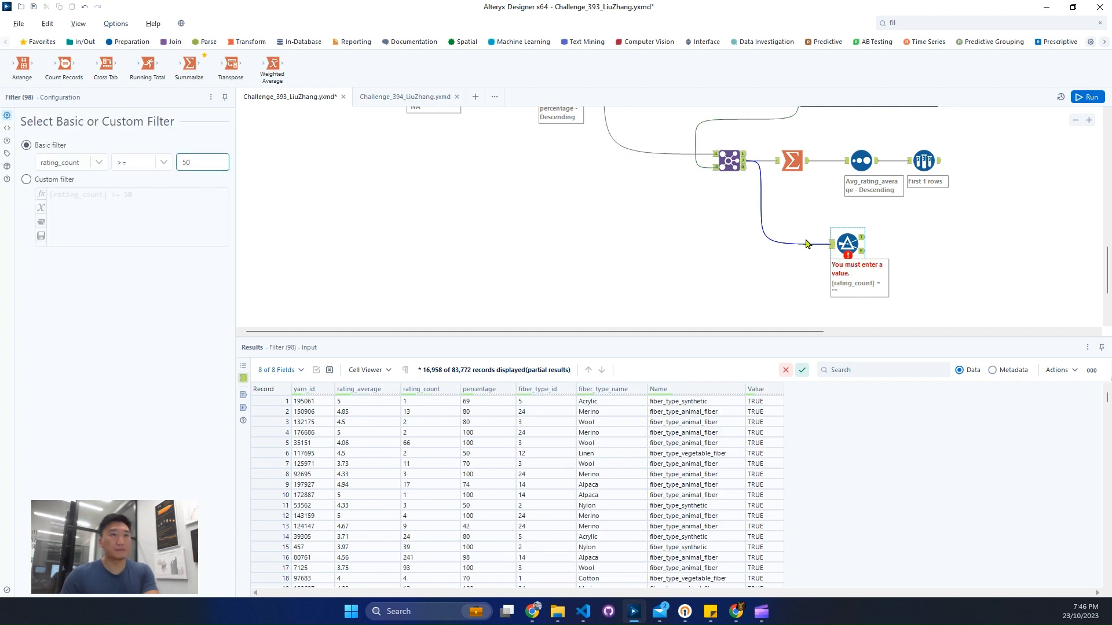
Step: Add a second Join tool with the Filter's true output as left input and the Sample tool's output as right input
{"action": "left_click", "coordinate": [169, 42]}
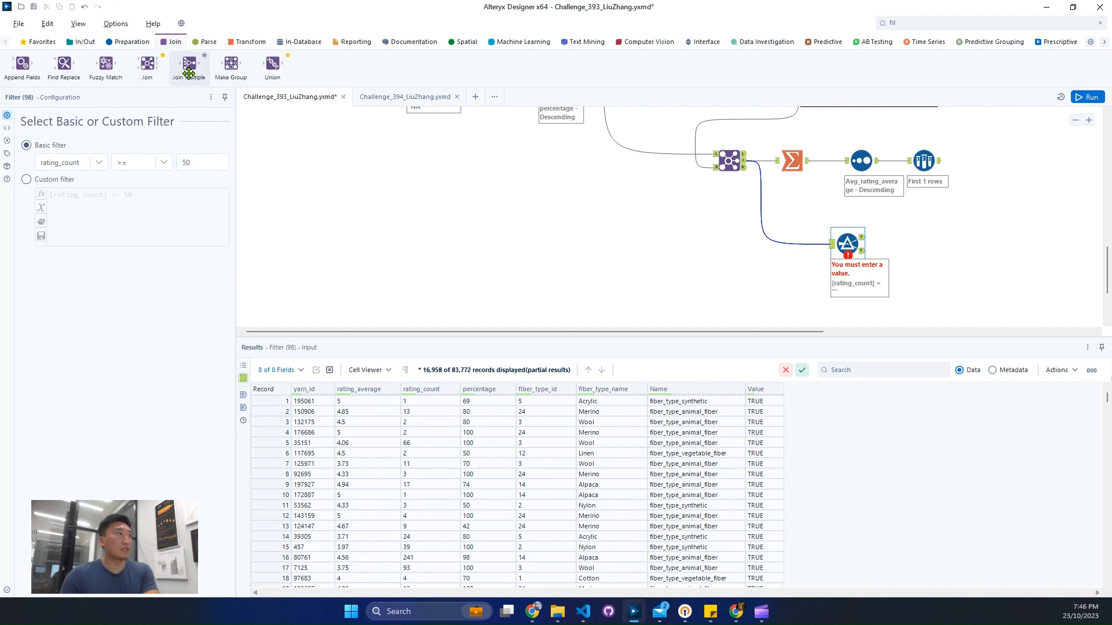
{"action": "left_click_drag", "start_coordinate": [147, 64], "coordinate": [975, 242]}
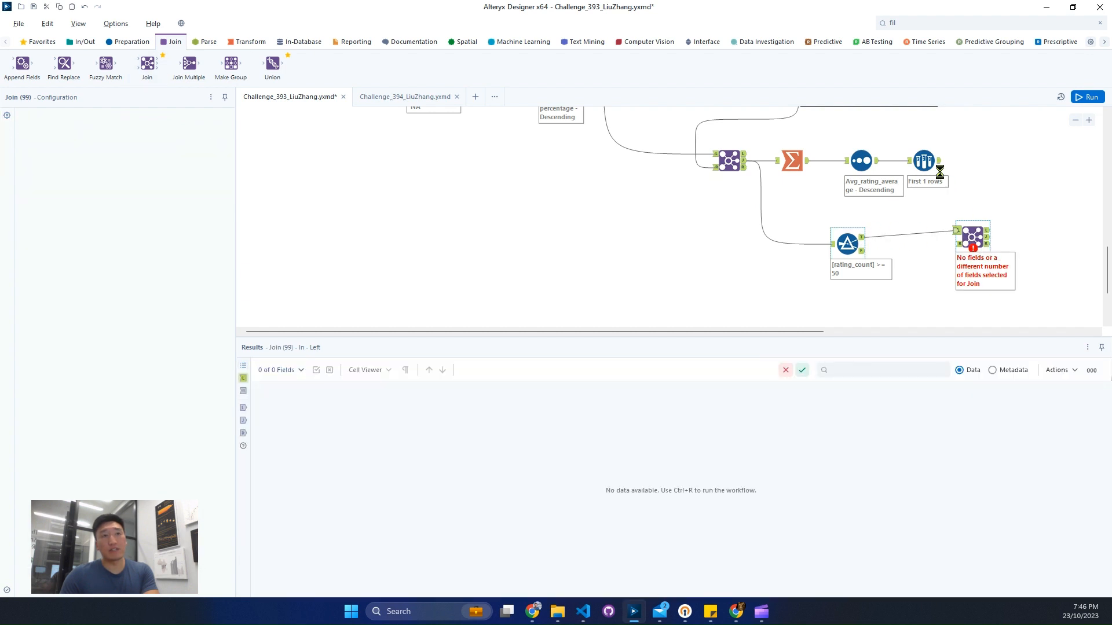
{"action": "left_click_drag", "start_coordinate": [939, 165], "coordinate": [983, 246]}
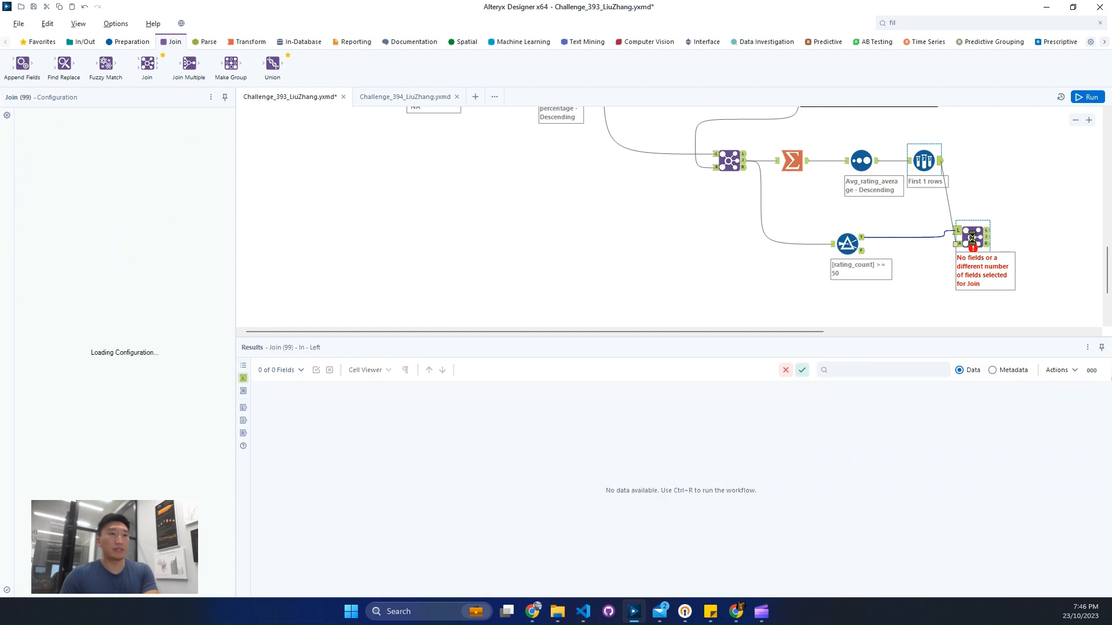
{"action": "left_click_drag", "start_coordinate": [971, 236], "coordinate": [972, 241]}
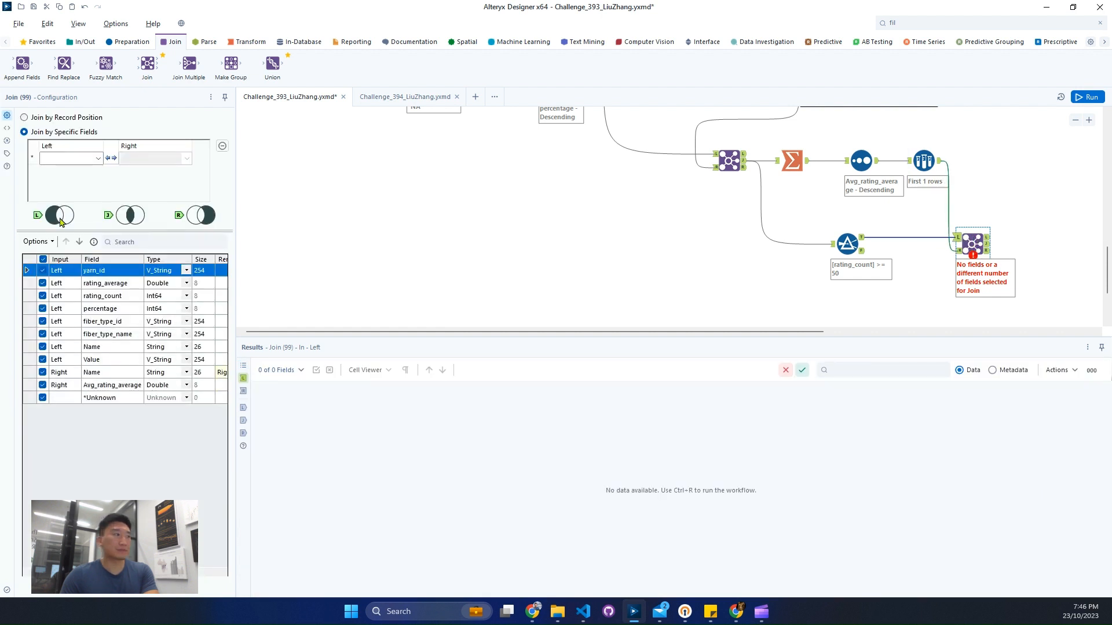
Step: Join the two inputs on Name equal to Name and exclude the right-hand Name field from the output
{"action": "left_click", "coordinate": [98, 159]}
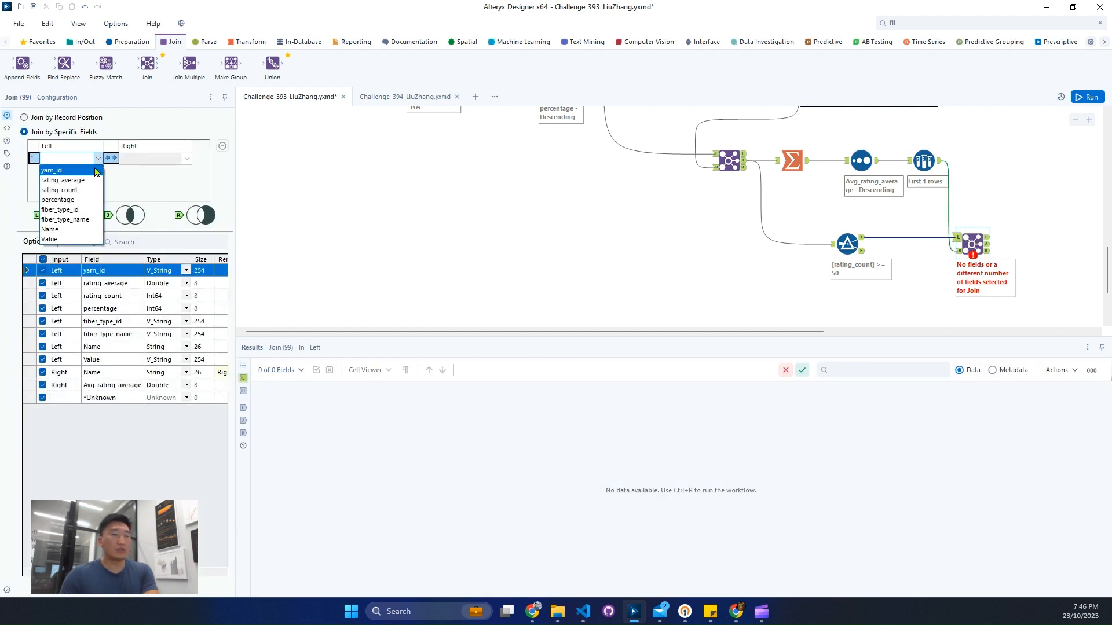
{"action": "left_click", "coordinate": [96, 171]}
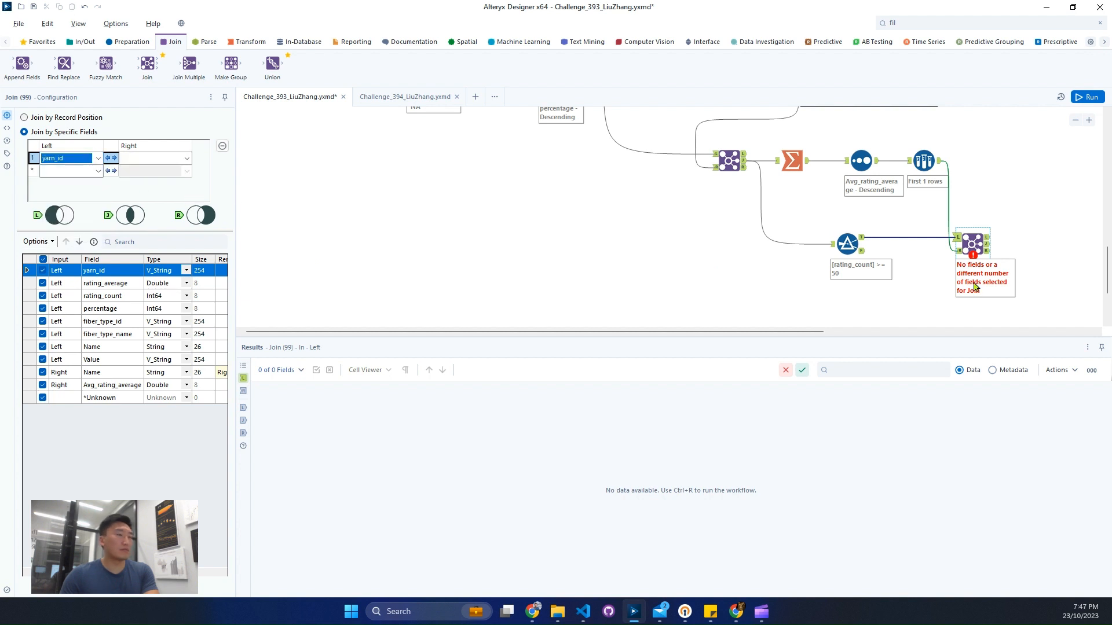
{"action": "left_click", "coordinate": [958, 251]}
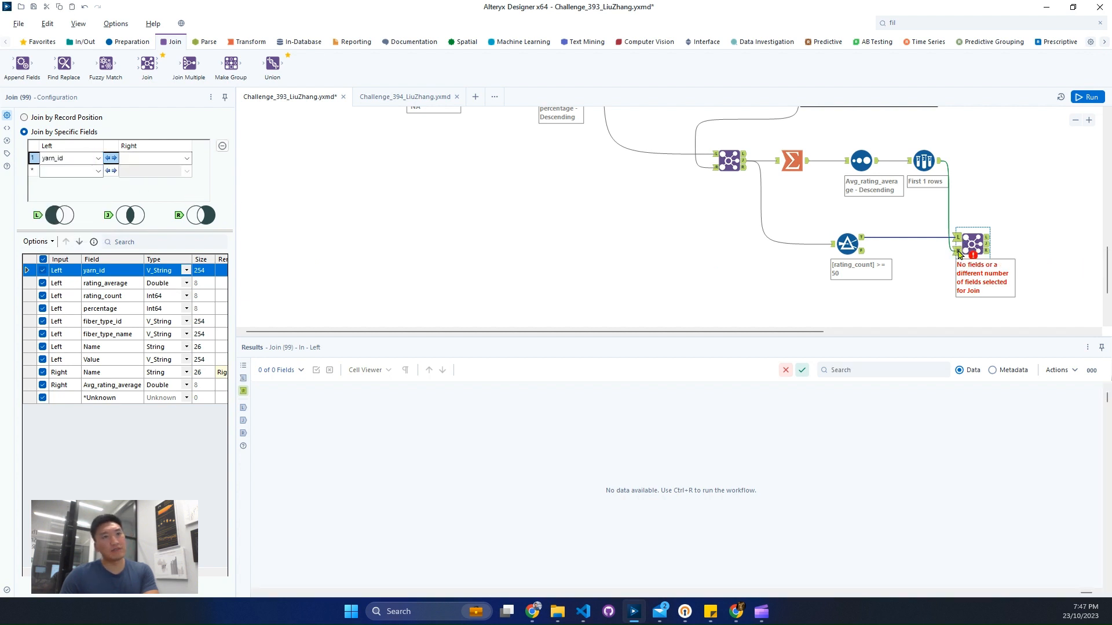
{"action": "left_click", "coordinate": [92, 158]}
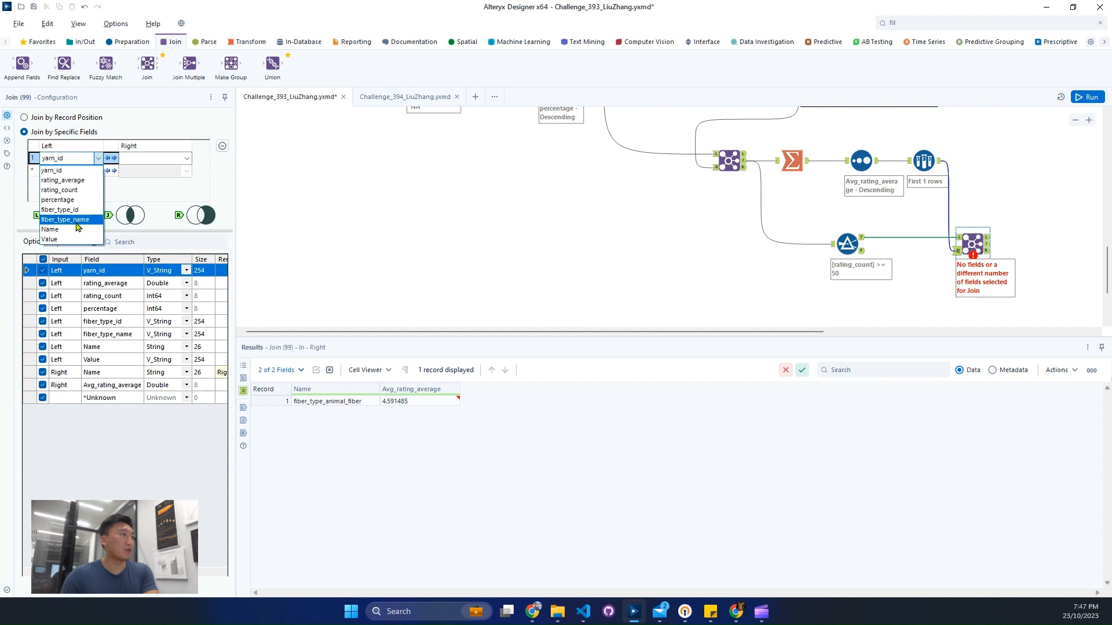
{"action": "left_click", "coordinate": [58, 225]}
{"action": "left_click", "coordinate": [185, 164]}
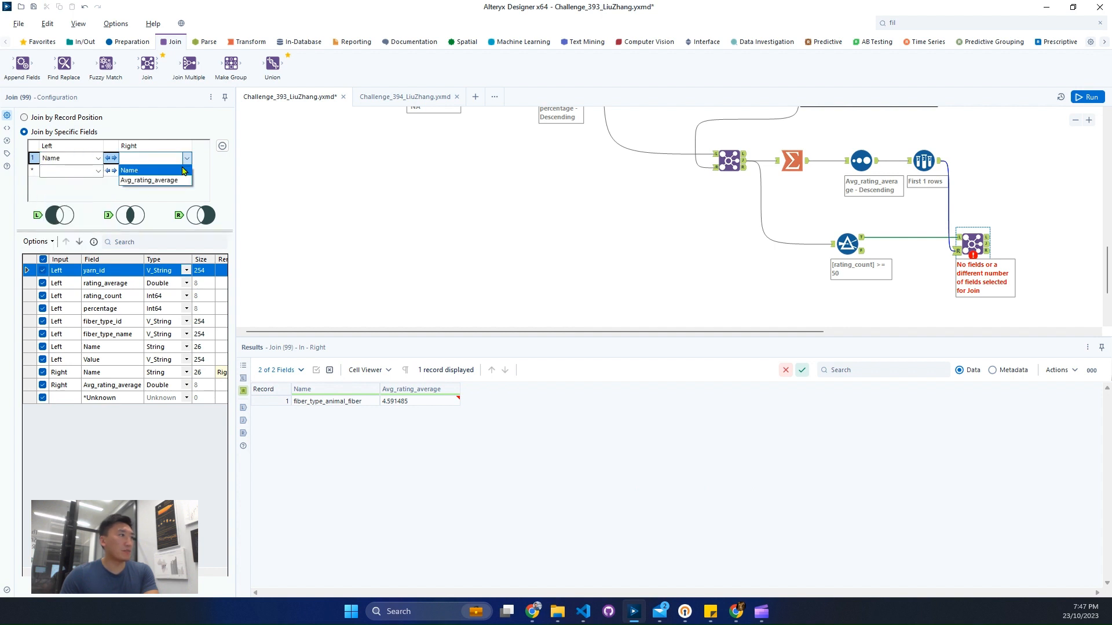
{"action": "left_click", "coordinate": [129, 170]}
{"action": "left_click", "coordinate": [43, 372]}
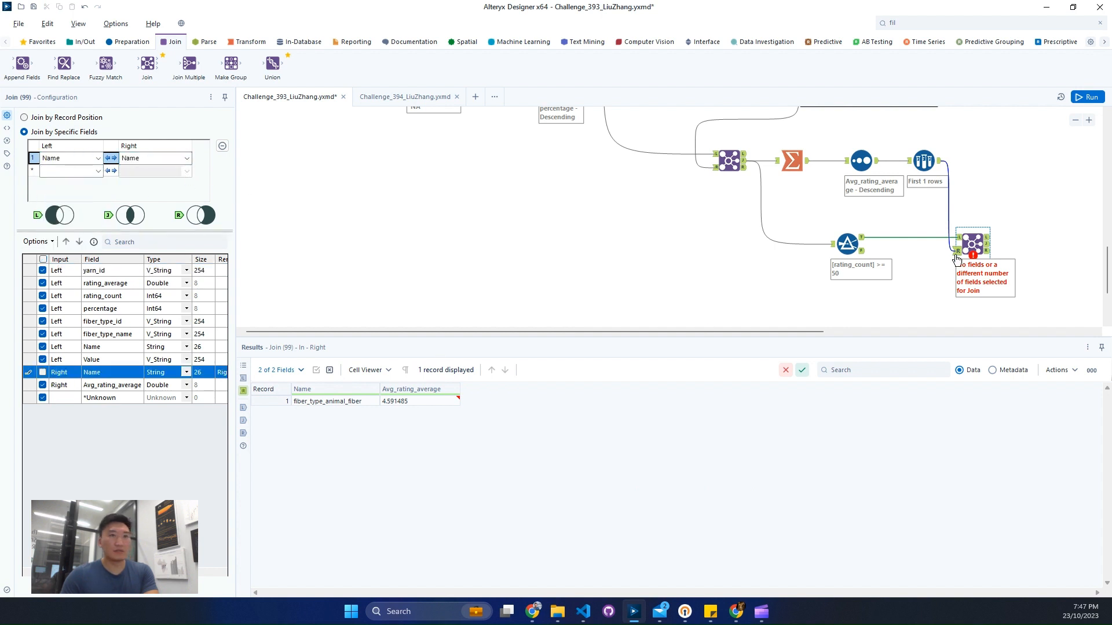
Step: Run the workflow and inspect the second Join's left and right inputs and the Name values in its joined output
{"action": "left_click", "coordinate": [958, 239]}
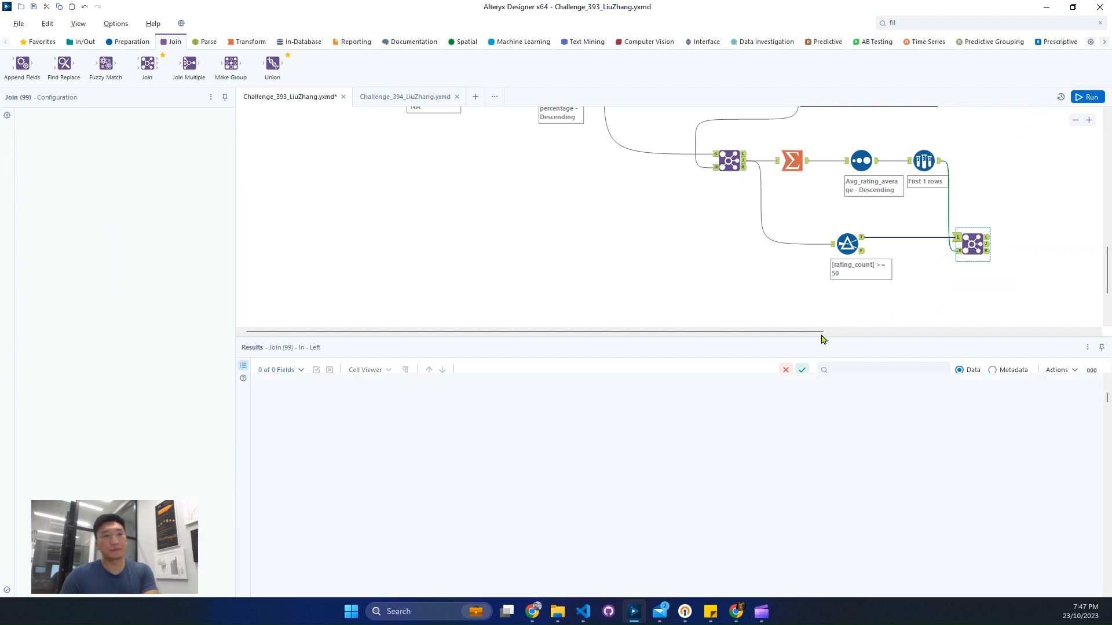
{"action": "left_click_drag", "start_coordinate": [811, 333], "coordinate": [962, 344]}
{"action": "left_click", "coordinate": [741, 242]}
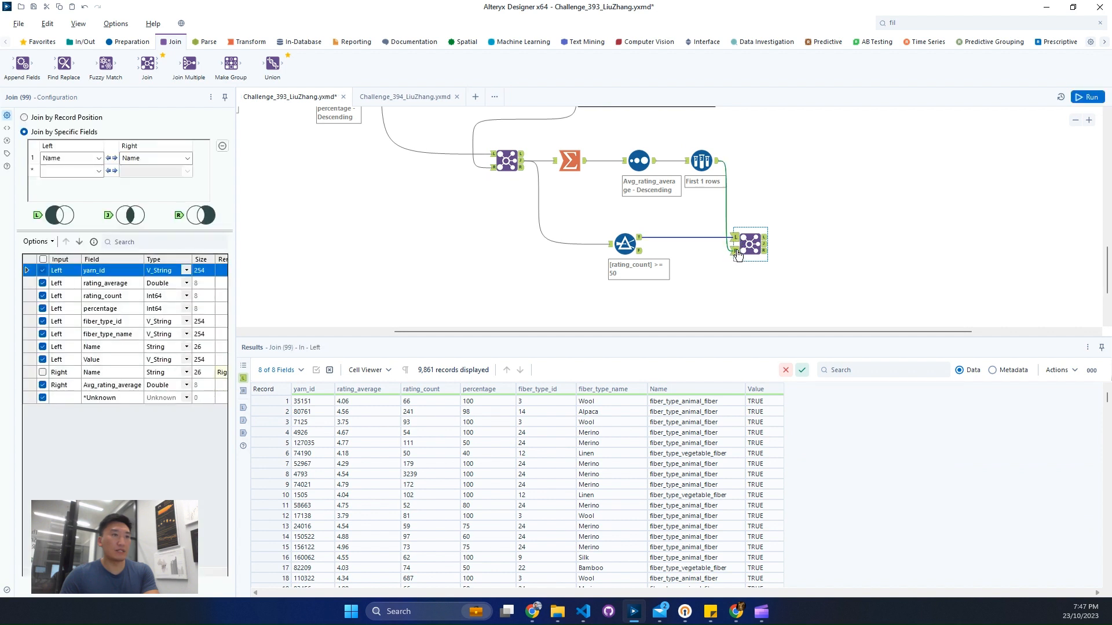
{"action": "left_click", "coordinate": [737, 252]}
{"action": "left_click", "coordinate": [766, 245]}
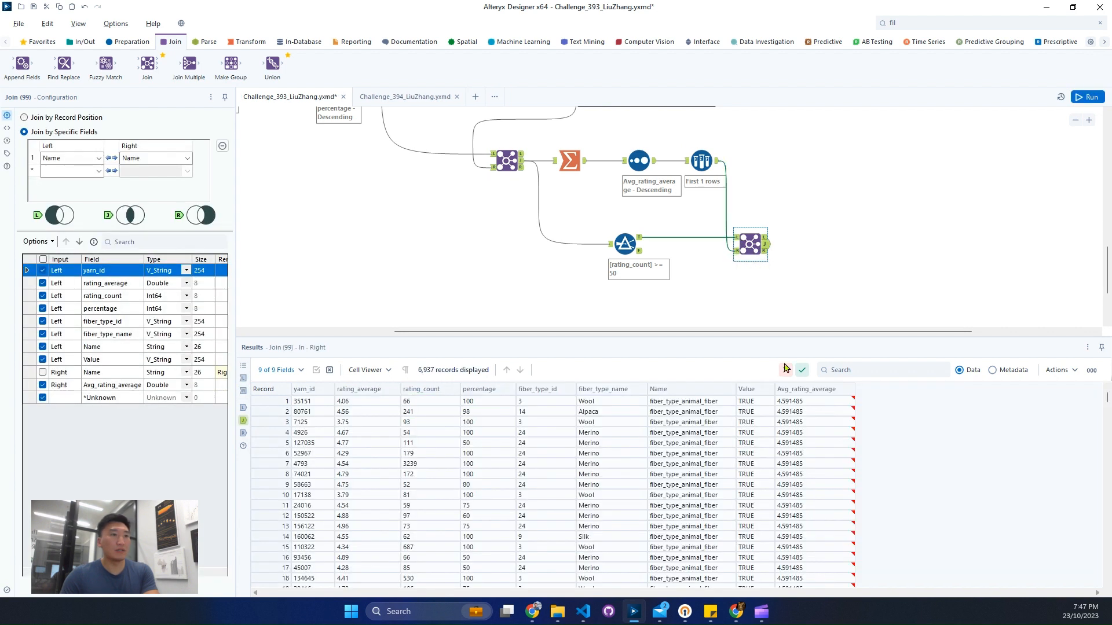
{"action": "left_click_drag", "start_coordinate": [721, 412], "coordinate": [730, 517]}
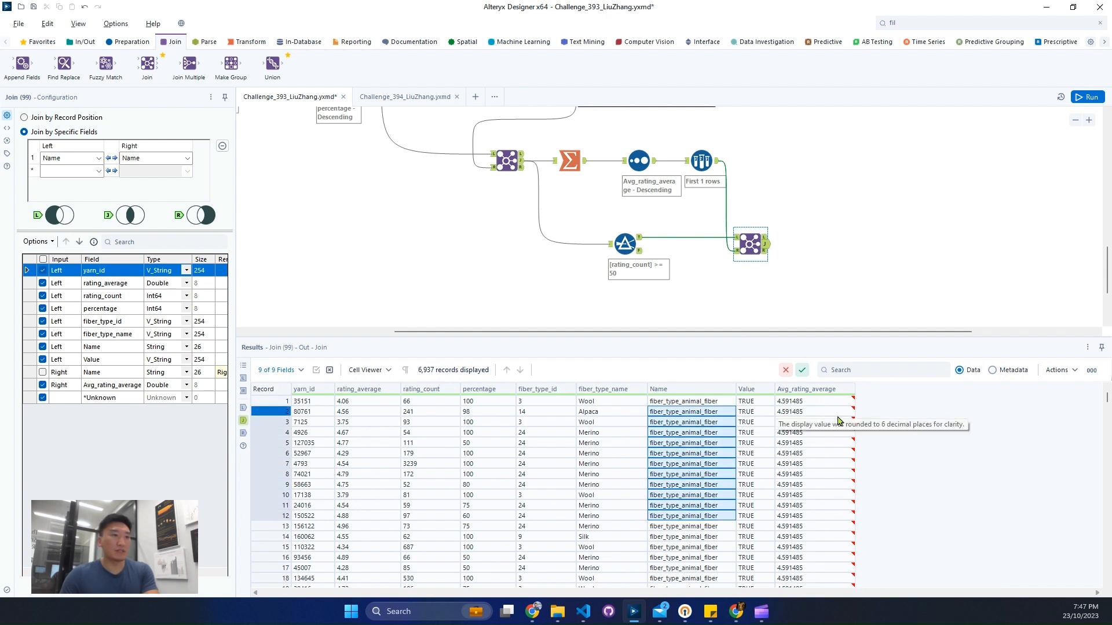
Step: Review the fields and average ratings in the expected Task 3 output
{"action": "scroll", "coordinate": [598, 219], "scroll_direction": "up", "scroll_amount": 8}
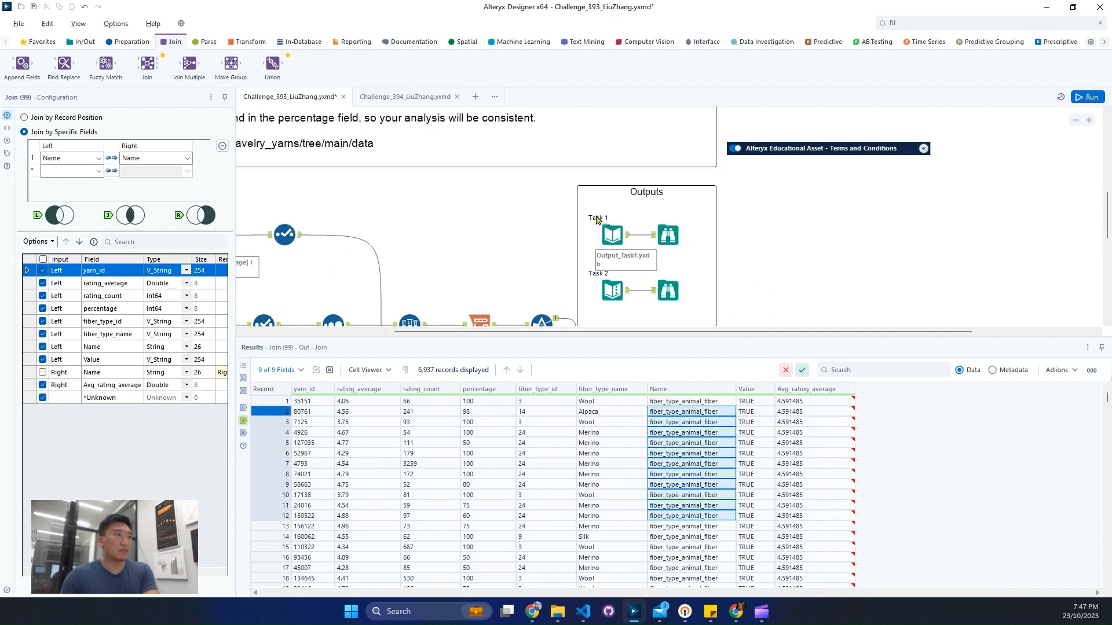
{"action": "scroll", "coordinate": [597, 220], "scroll_direction": "down", "scroll_amount": 6}
{"action": "left_click", "coordinate": [663, 190]}
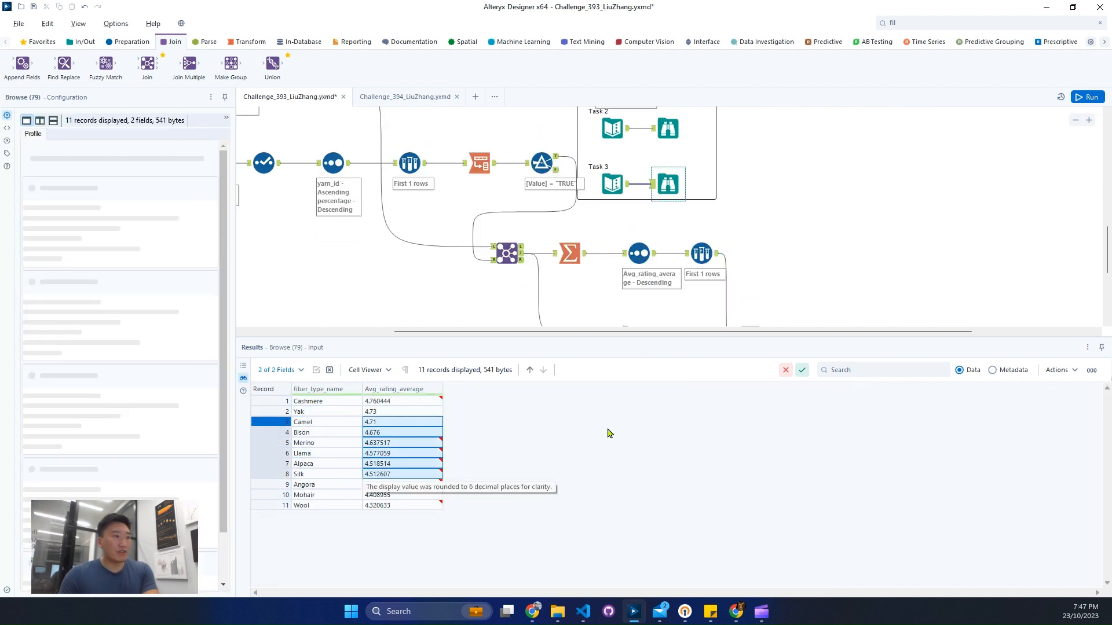
Step: Add a Summarize tool to the second Join's joined output and group it by fiber_type_name
{"action": "scroll", "coordinate": [886, 275], "scroll_direction": "down", "scroll_amount": 7}
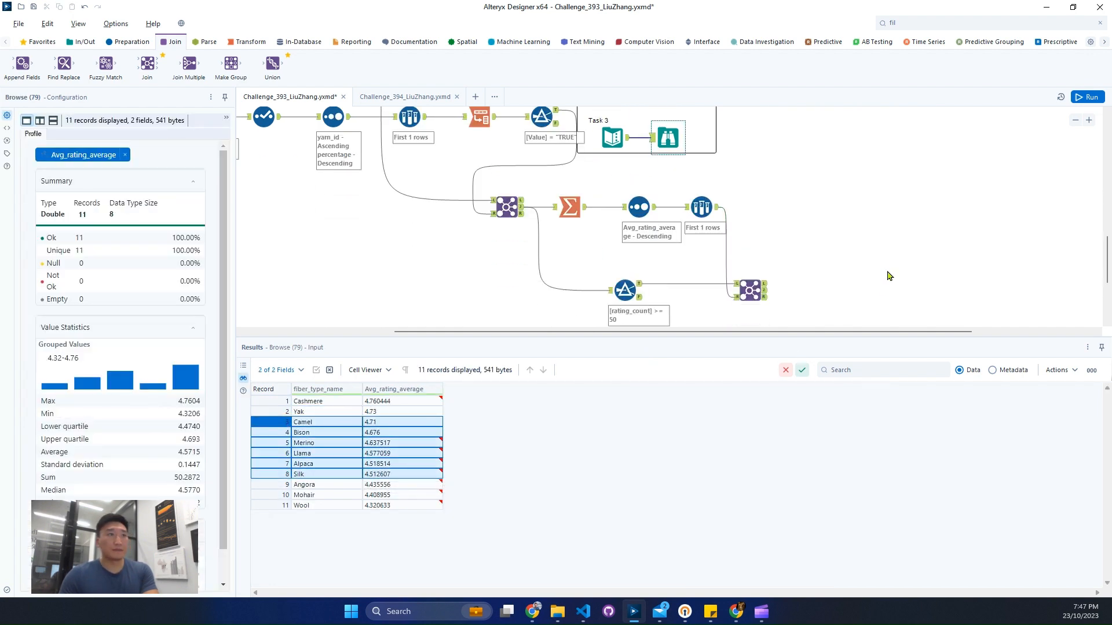
{"action": "left_click", "coordinate": [255, 40]}
{"action": "left_click_drag", "start_coordinate": [189, 64], "coordinate": [829, 136]}
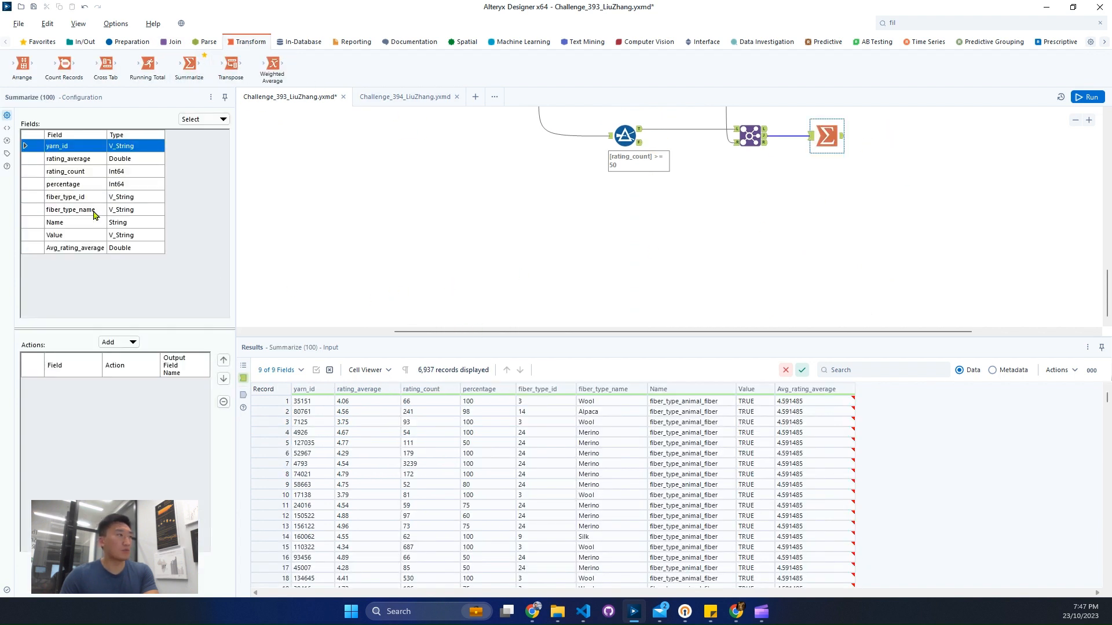
{"action": "left_click", "coordinate": [96, 211]}
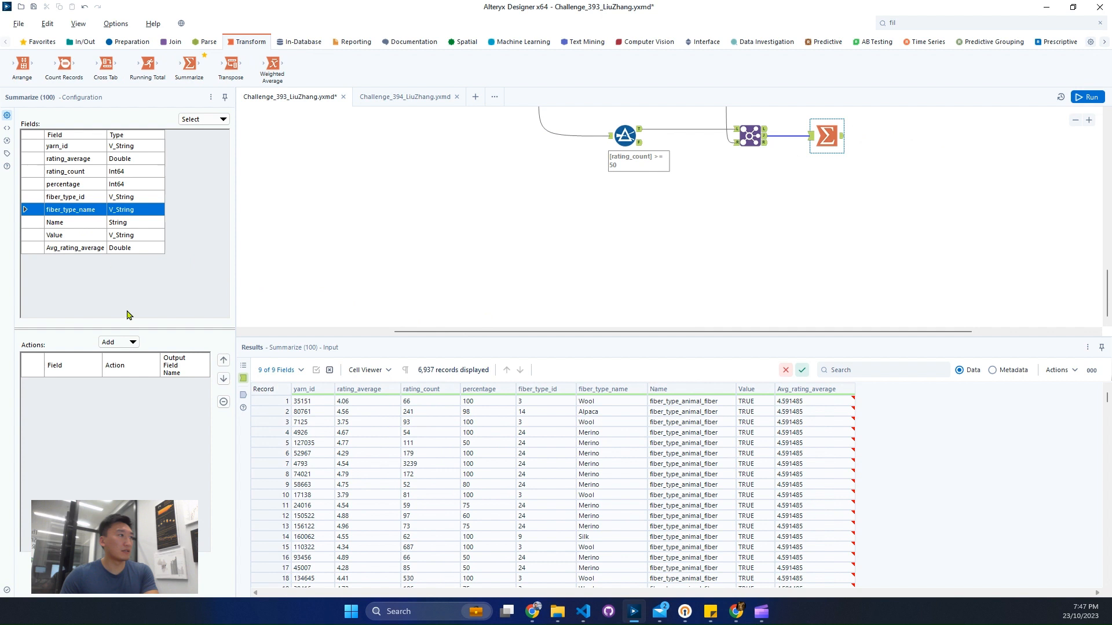
{"action": "left_click", "coordinate": [121, 342]}
{"action": "left_click", "coordinate": [119, 354]}
Step: Add an Average action on rating_average to the Summarize tool
{"action": "left_click", "coordinate": [130, 248]}
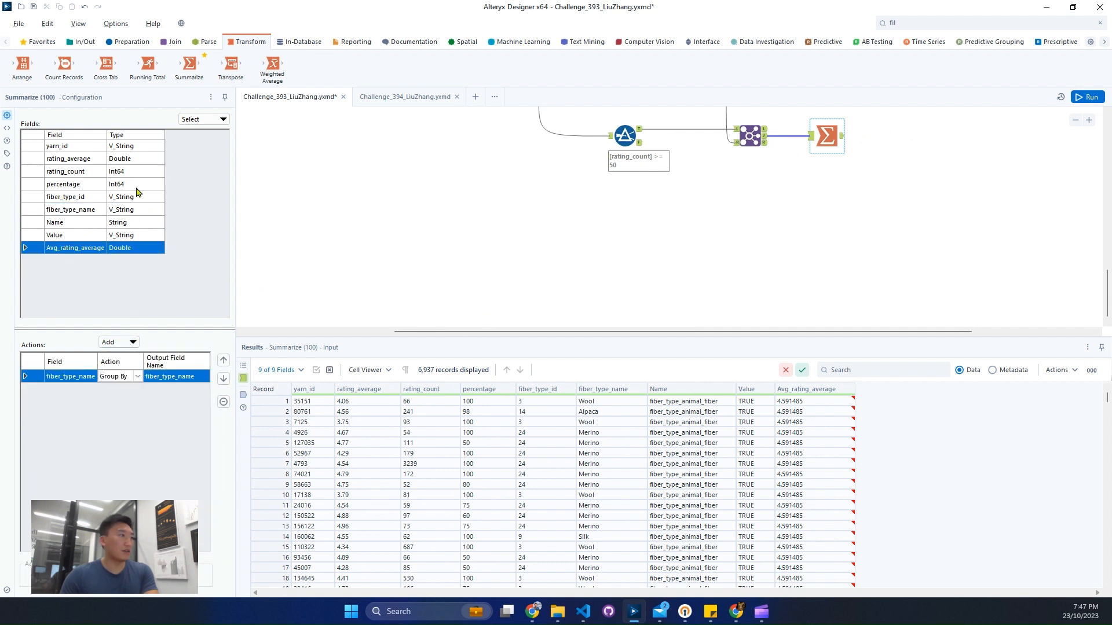
{"action": "left_click", "coordinate": [128, 162]}
{"action": "left_click", "coordinate": [118, 342]}
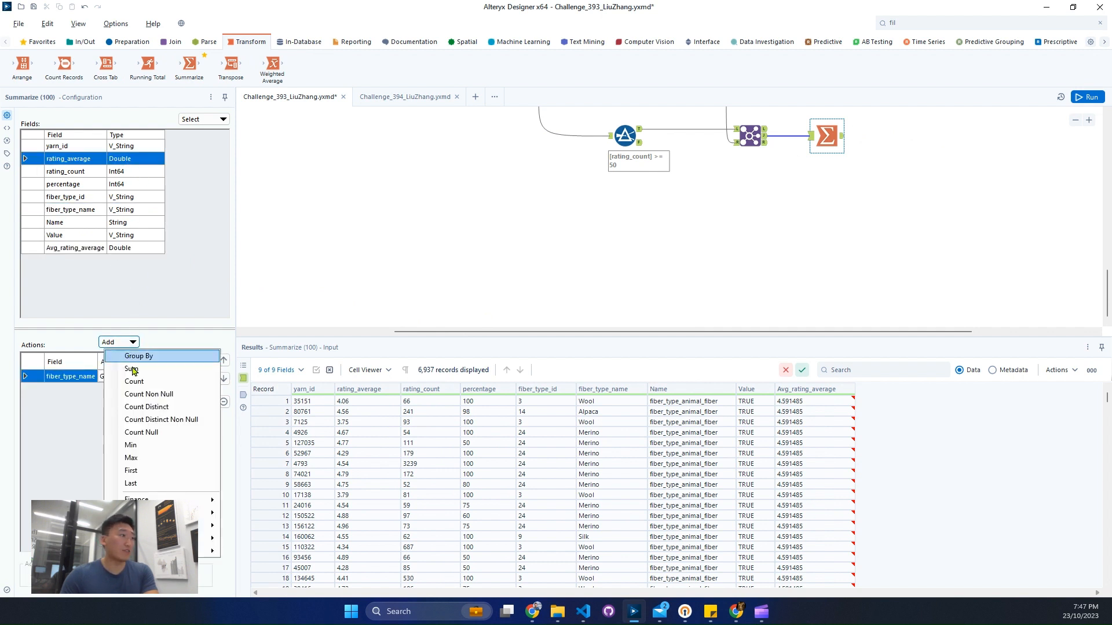
{"action": "mouse_move", "coordinate": [212, 512]}
{"action": "left_click", "coordinate": [299, 452]}
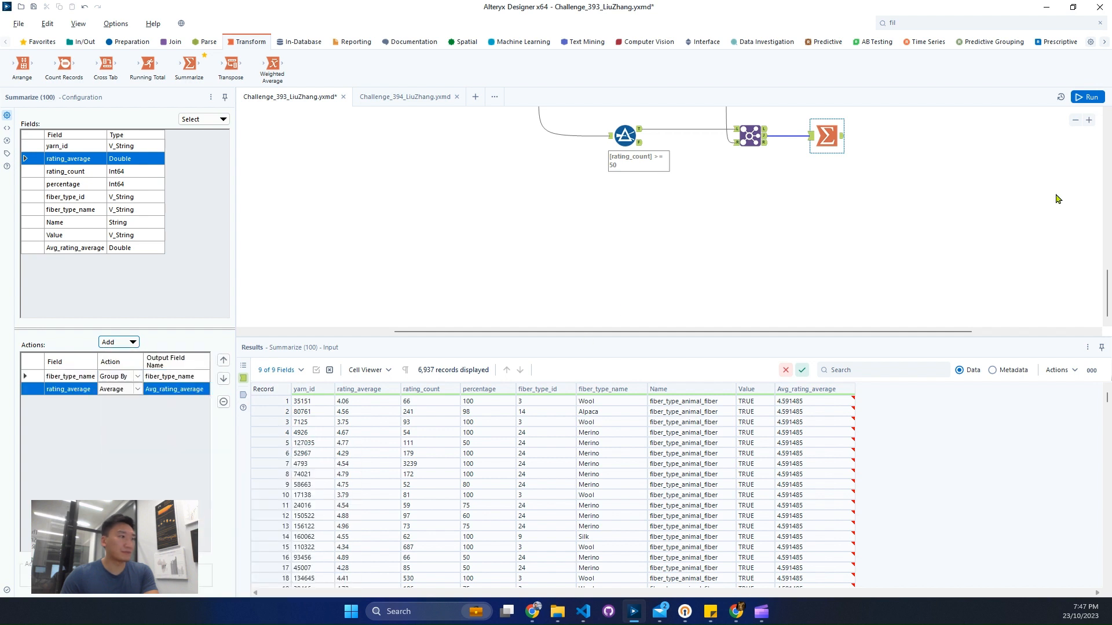
Step: Add a Sort tool after the new Summarize tool and sort by Avg_rating_average in Descending order
{"action": "left_click", "coordinate": [963, 18]}
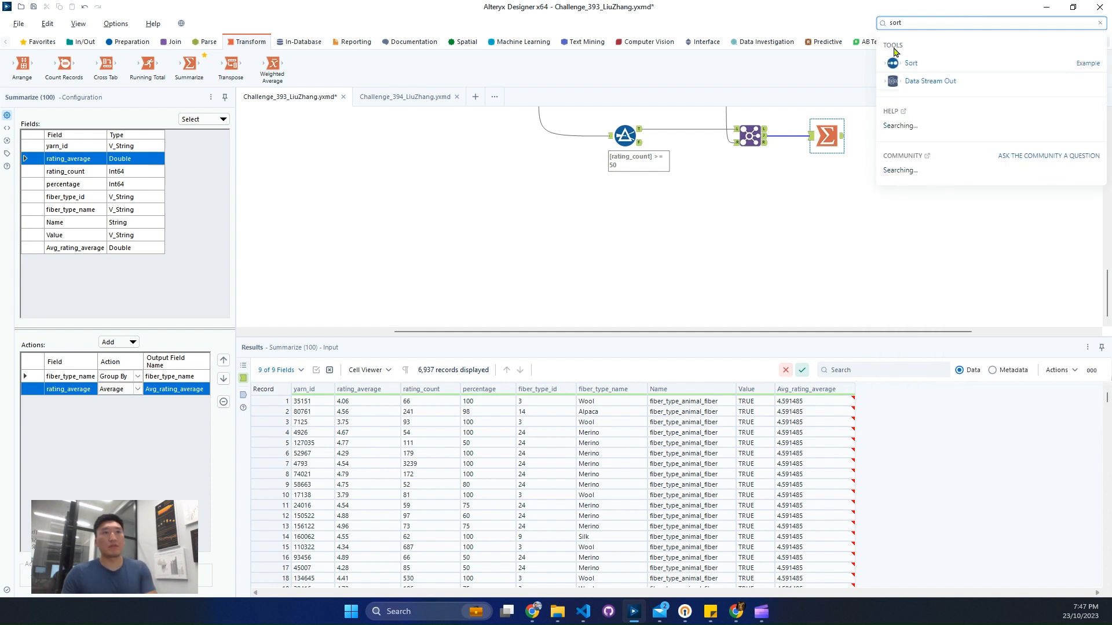
{"action": "left_click_drag", "start_coordinate": [912, 62], "coordinate": [892, 135]}
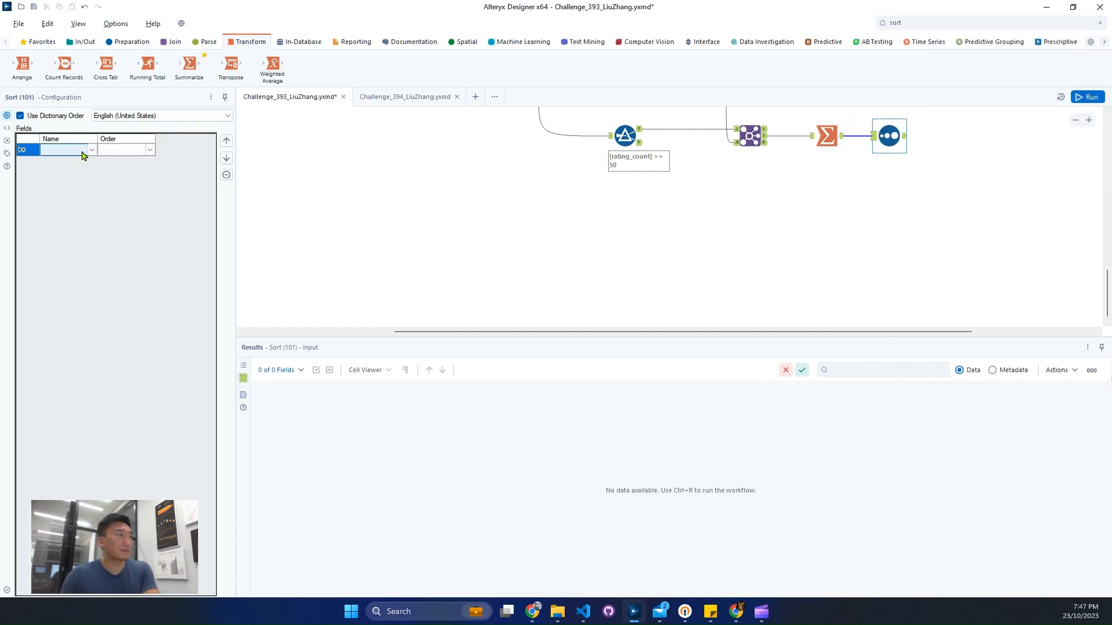
{"action": "left_click", "coordinate": [86, 172]}
{"action": "left_click", "coordinate": [164, 150]}
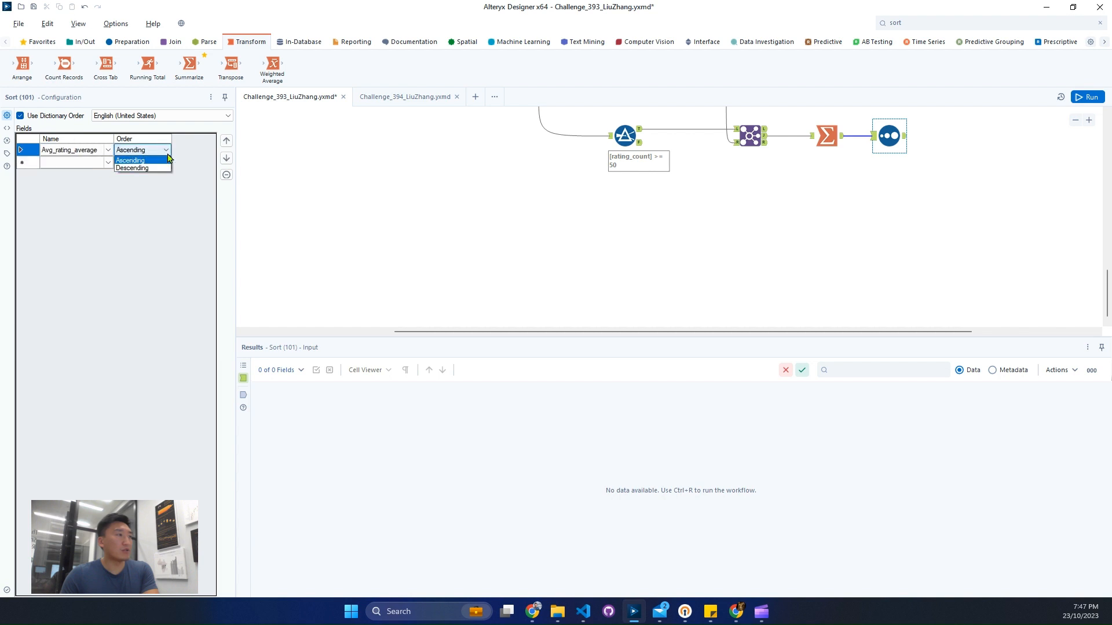
{"action": "left_click", "coordinate": [142, 170]}
Step: Run the workflow and open the new Sort tool's output records
{"action": "key", "text": "ctrl+r"}
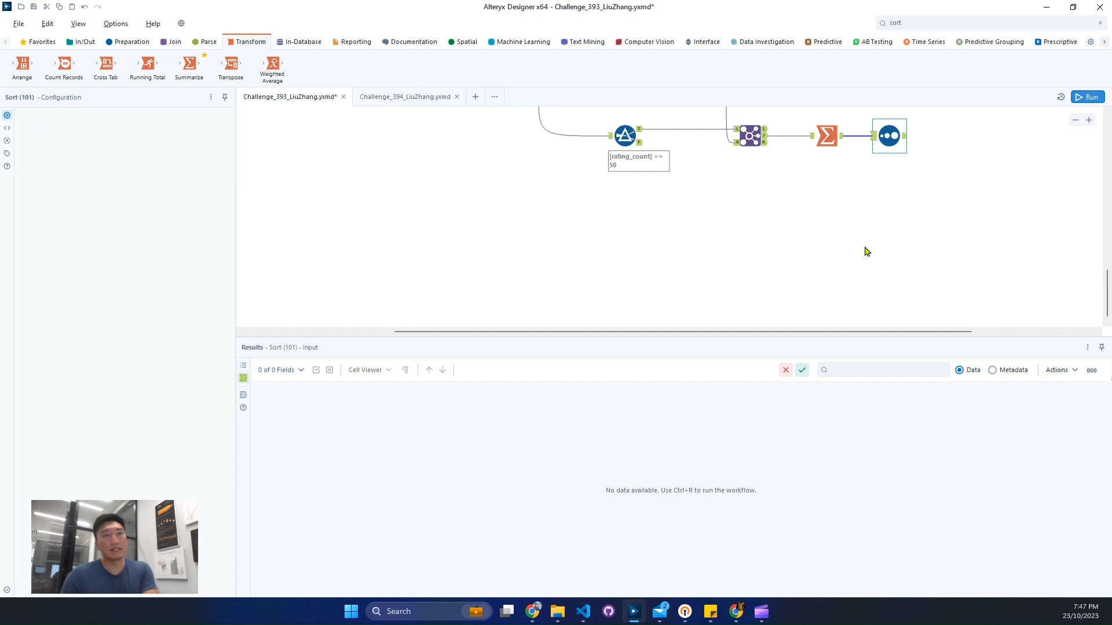
{"action": "scroll", "coordinate": [776, 262], "scroll_direction": "up", "scroll_amount": 1}
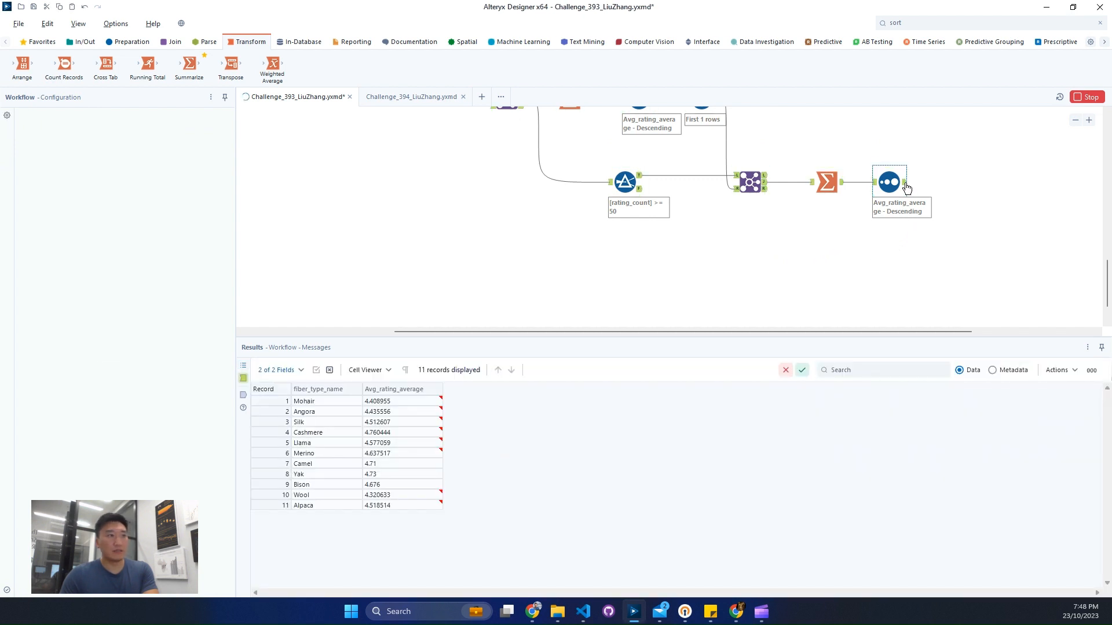
{"action": "left_click", "coordinate": [905, 184]}
Step: Check the expected Task 3 results in its Browse tool against the records in its Text Input tool
{"action": "scroll", "coordinate": [867, 269], "scroll_direction": "up", "scroll_amount": 1}
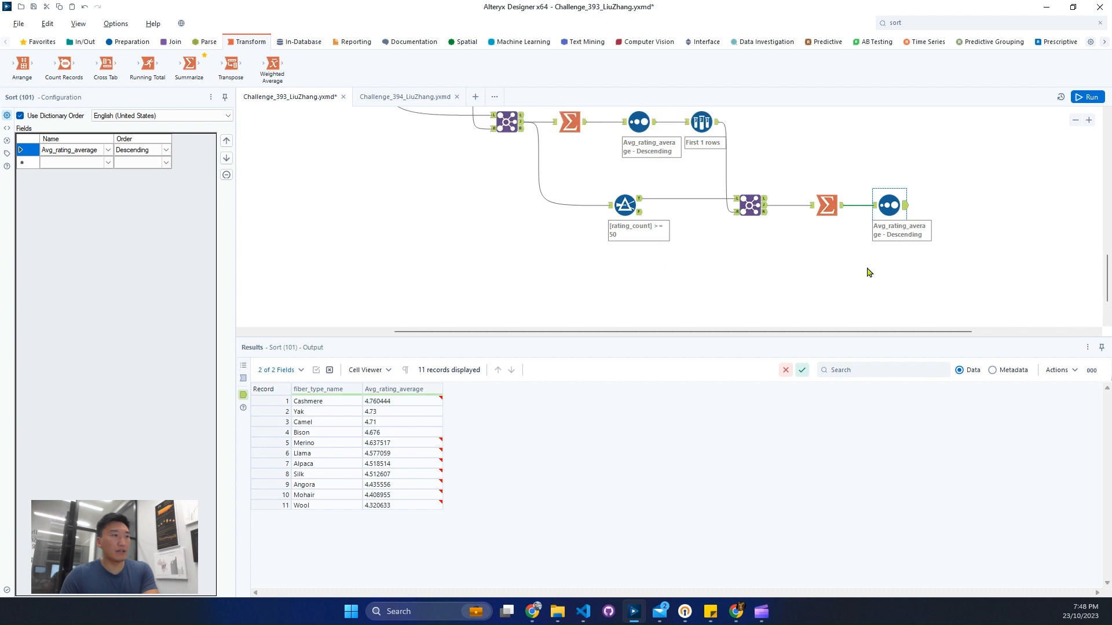
{"action": "scroll", "coordinate": [869, 272], "scroll_direction": "up", "scroll_amount": 3}
{"action": "left_click", "coordinate": [663, 189]}
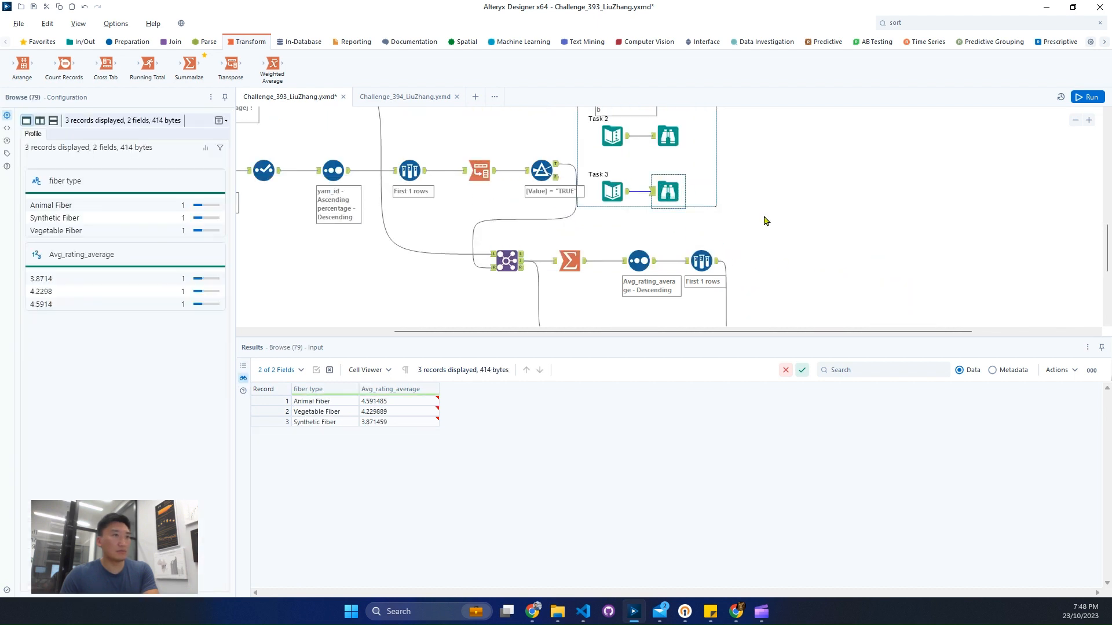
{"action": "scroll", "coordinate": [757, 248], "scroll_direction": "up", "scroll_amount": 1}
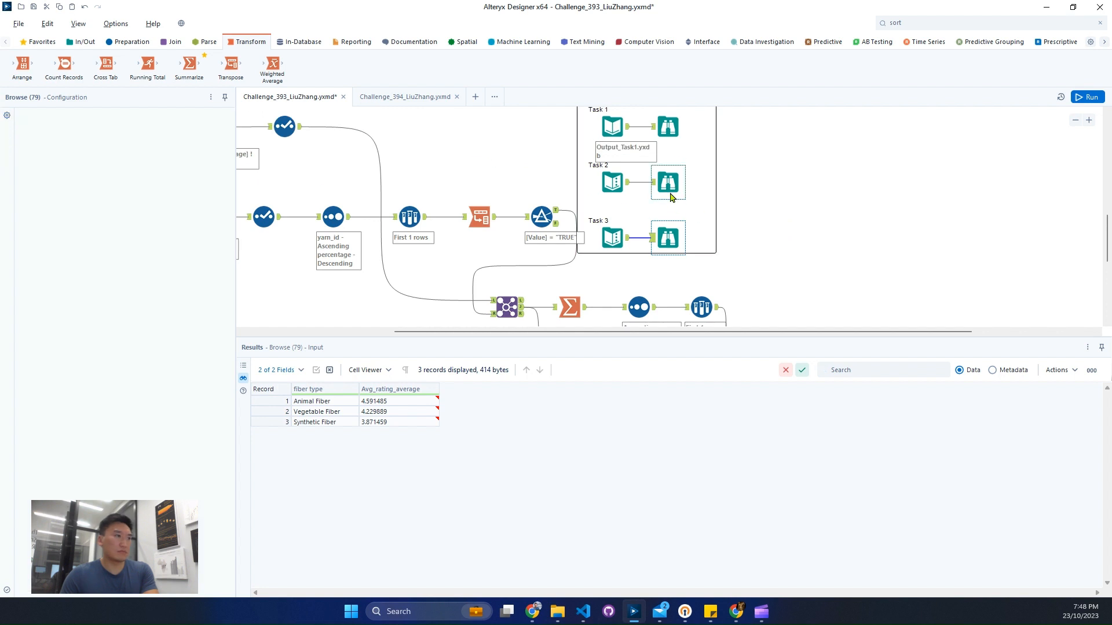
{"action": "left_click", "coordinate": [669, 238]}
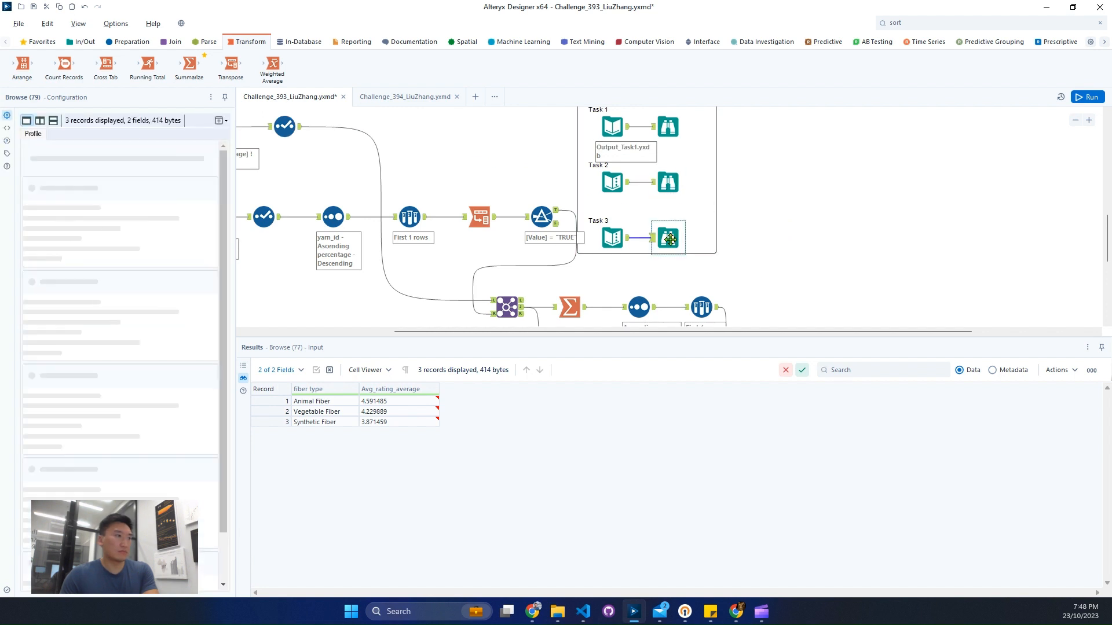
{"action": "left_click", "coordinate": [607, 244]}
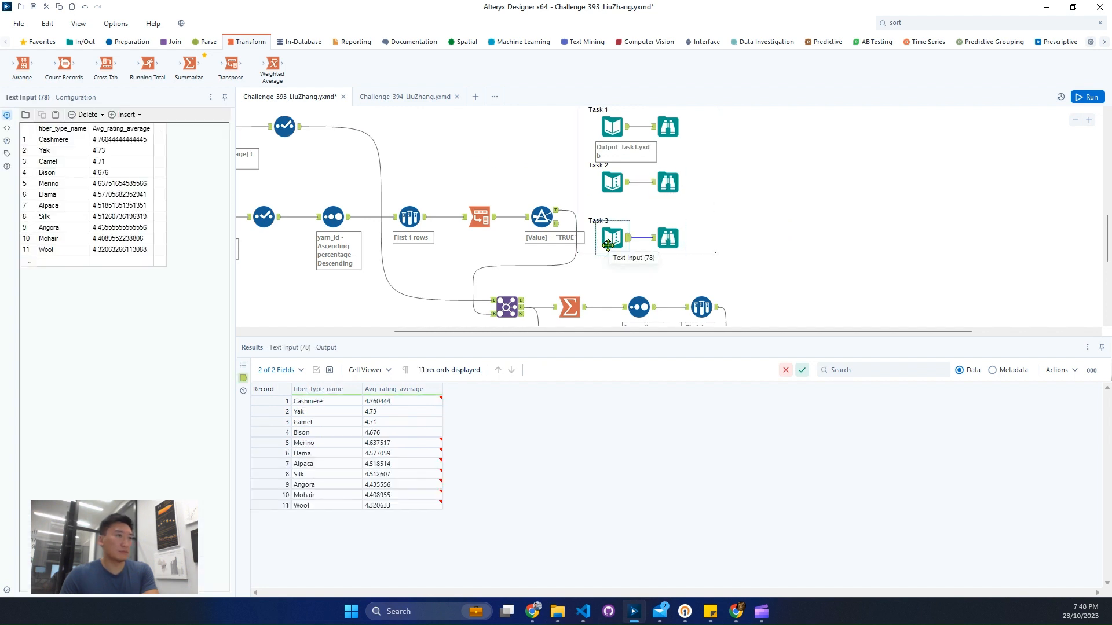
{"action": "left_click", "coordinate": [672, 241]}
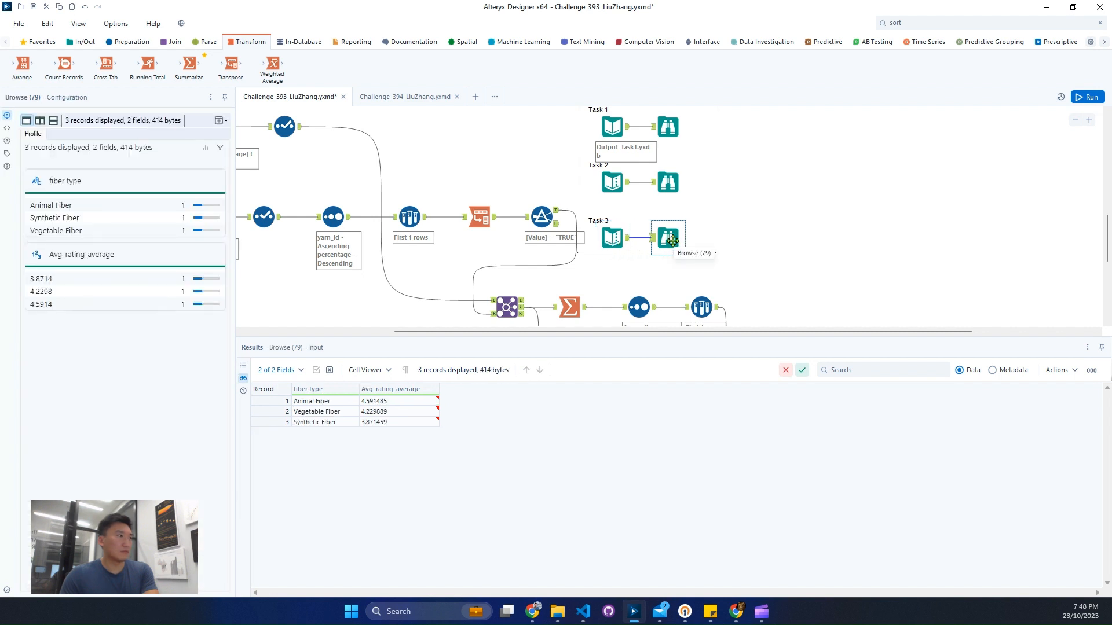
Step: Rerun the workflow and compare the final Sort tool's output with the expected results in the Task 3 Browse tool
{"action": "left_click", "coordinate": [1098, 100]}
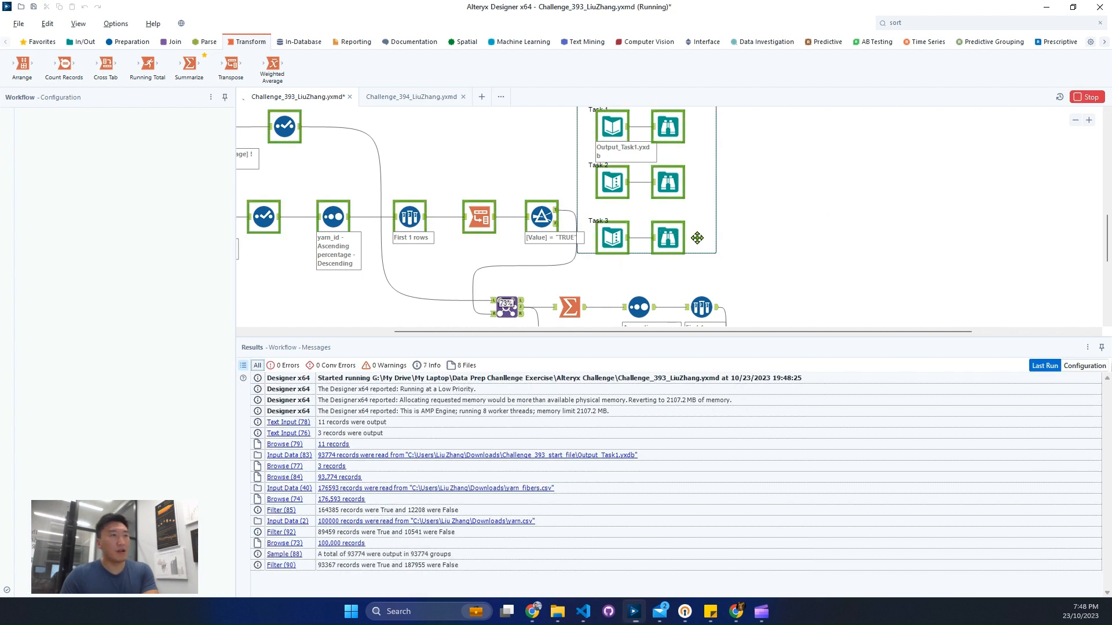
{"action": "left_click", "coordinate": [669, 244]}
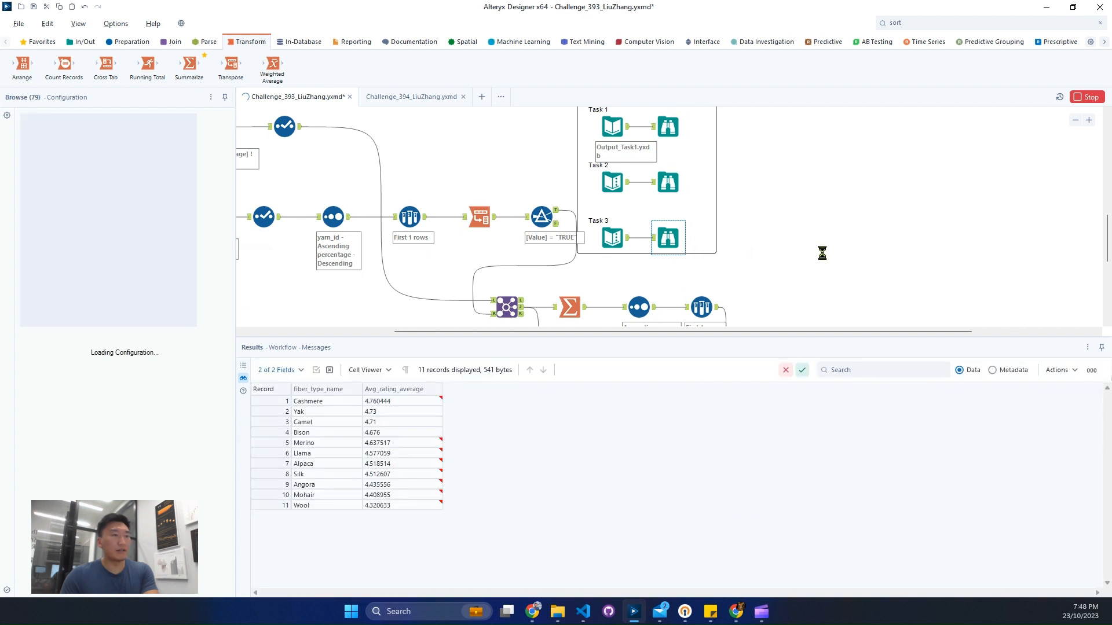
{"action": "scroll", "coordinate": [931, 278], "scroll_direction": "down", "scroll_amount": 2}
{"action": "scroll", "coordinate": [931, 274], "scroll_direction": "down", "scroll_amount": 2}
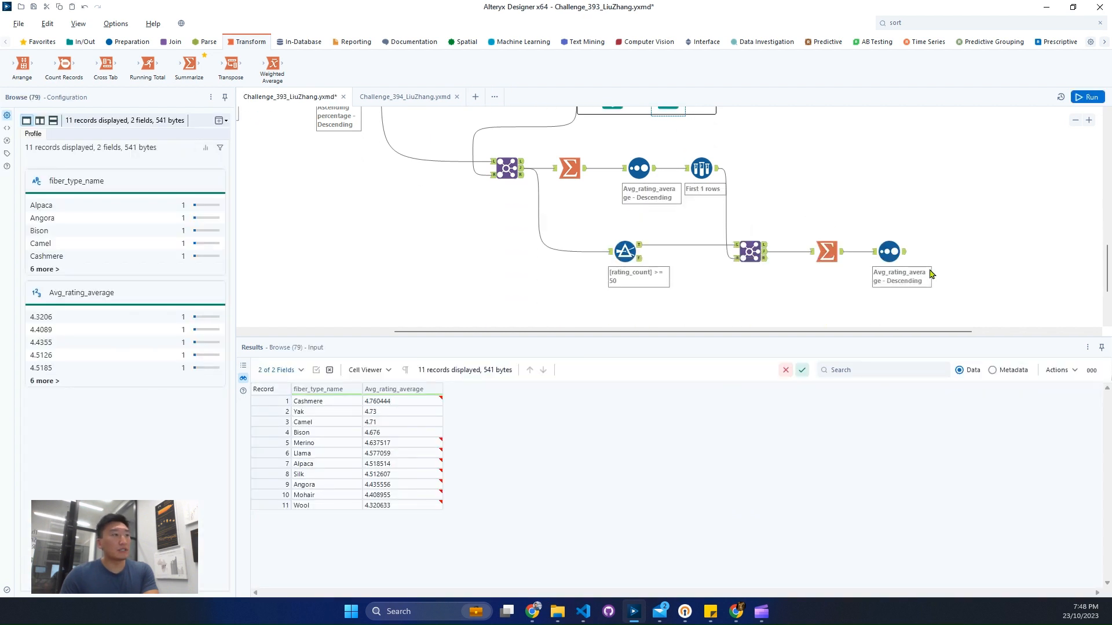
{"action": "left_click", "coordinate": [904, 254]}
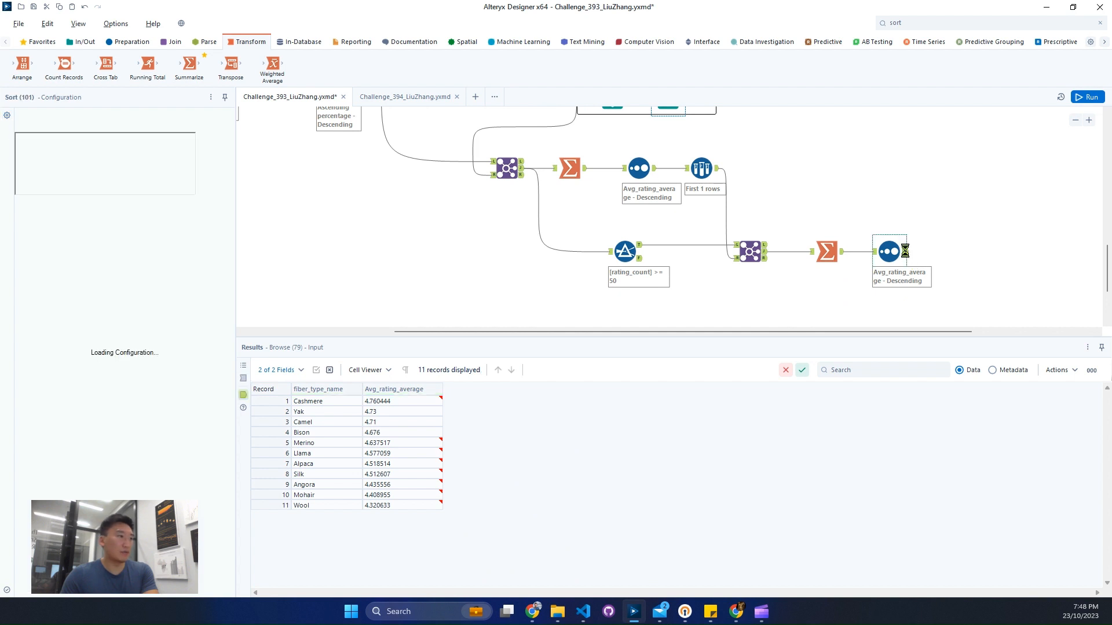
{"action": "scroll", "coordinate": [807, 231], "scroll_direction": "up", "scroll_amount": 2}
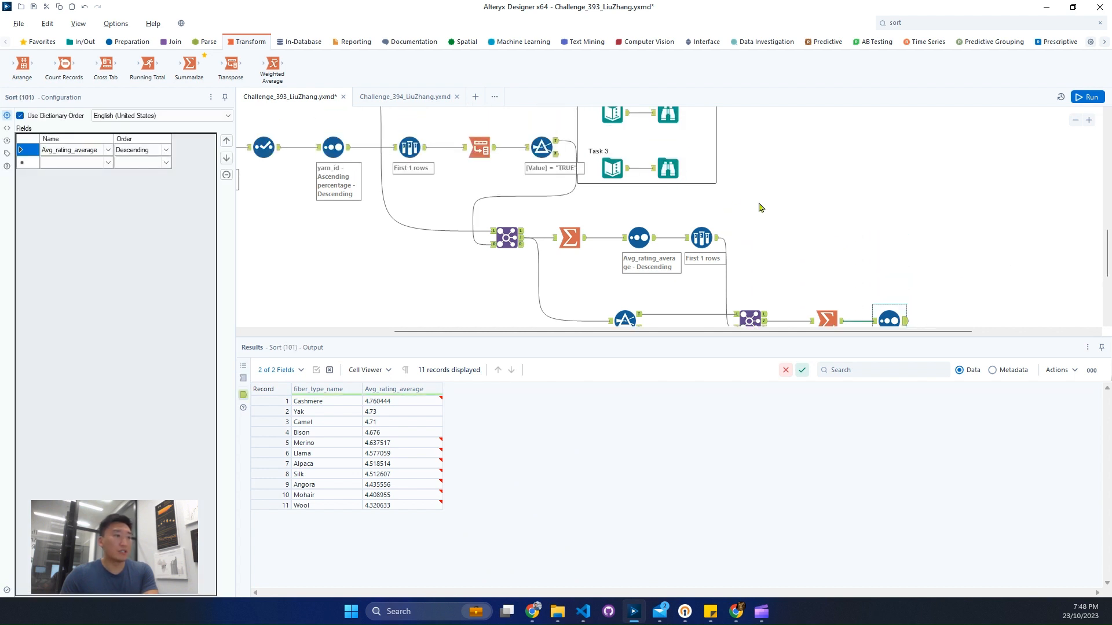
{"action": "left_click", "coordinate": [669, 169]}
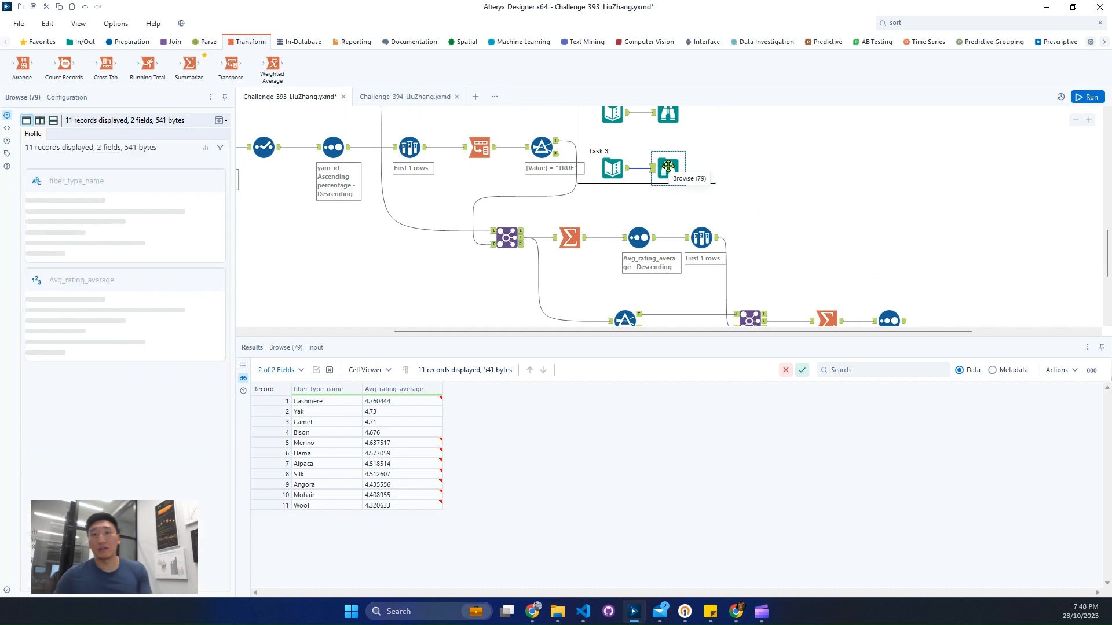